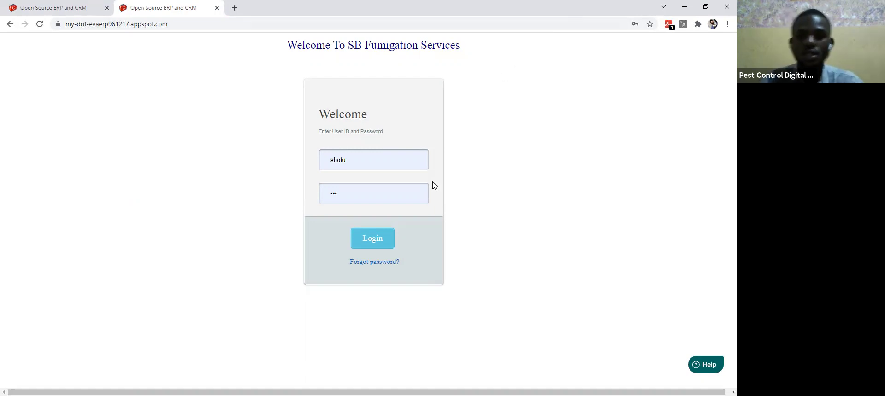
Step: Log in with the user ID and password to load My Dashboard for Nov 2021
{"action": "left_click", "coordinate": [375, 246]}
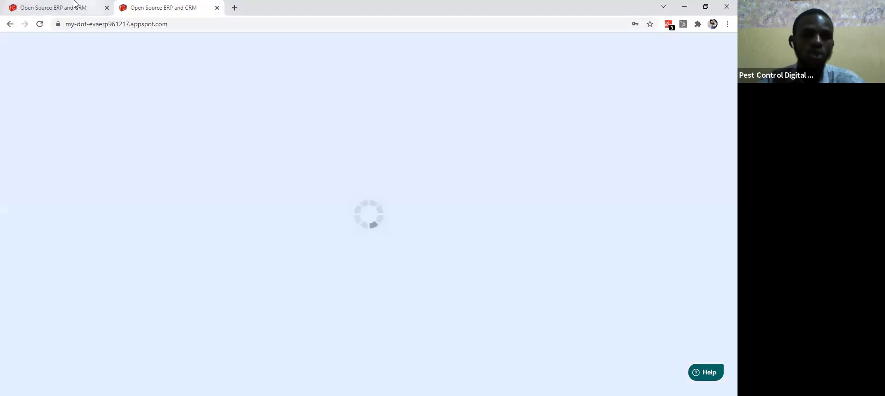
{"action": "left_click", "coordinate": [75, 5]}
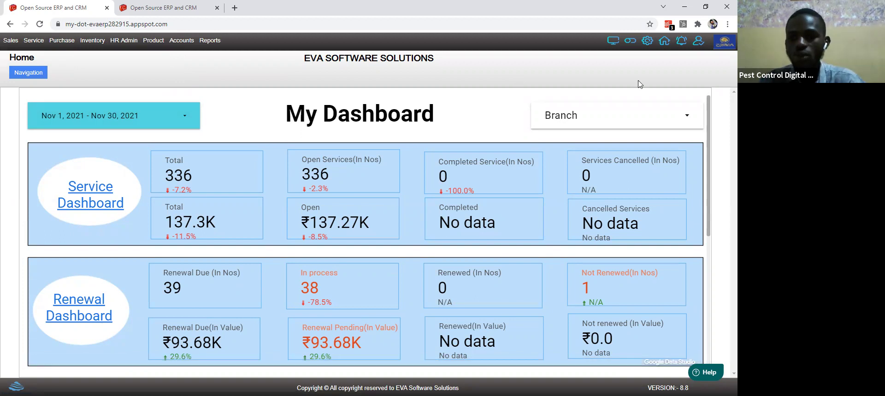
Step: Filter the dashboard's Branch list to East Damman only
{"action": "left_click", "coordinate": [682, 117]}
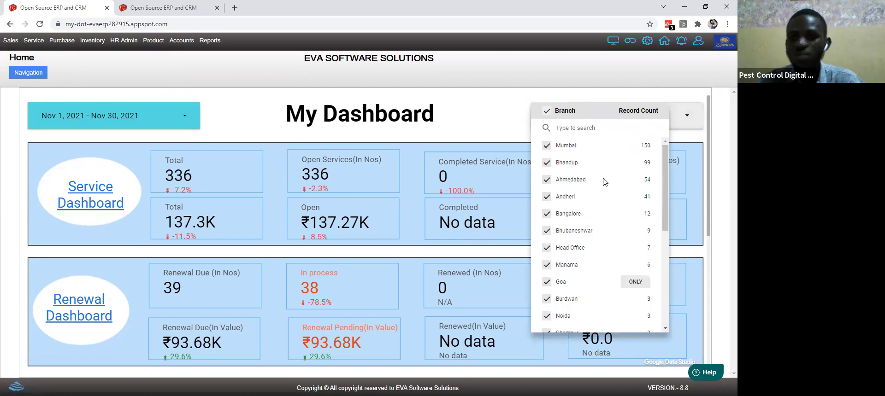
{"action": "scroll", "coordinate": [668, 159], "scroll_direction": "down", "scroll_amount": 3}
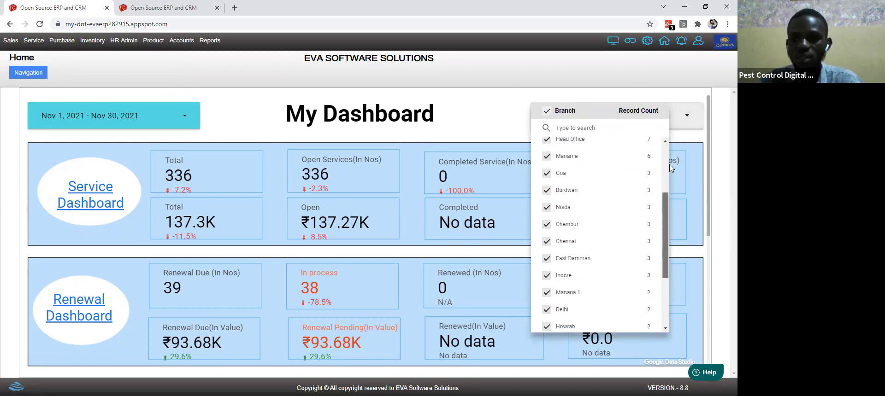
{"action": "scroll", "coordinate": [667, 277], "scroll_direction": "down", "scroll_amount": 3}
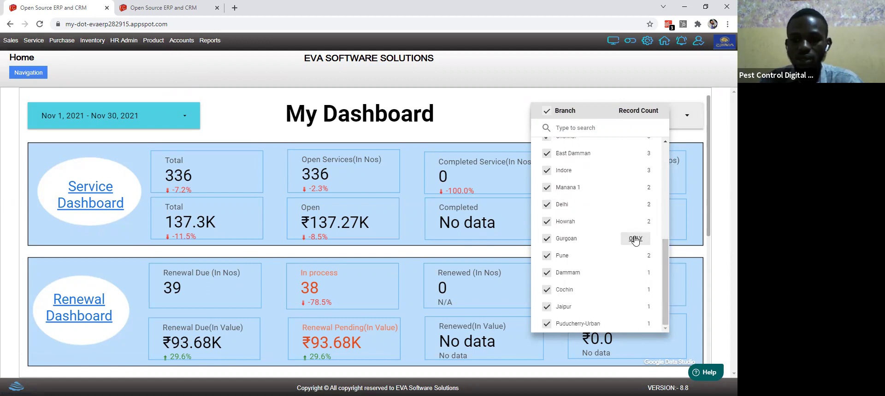
{"action": "left_click", "coordinate": [635, 153]}
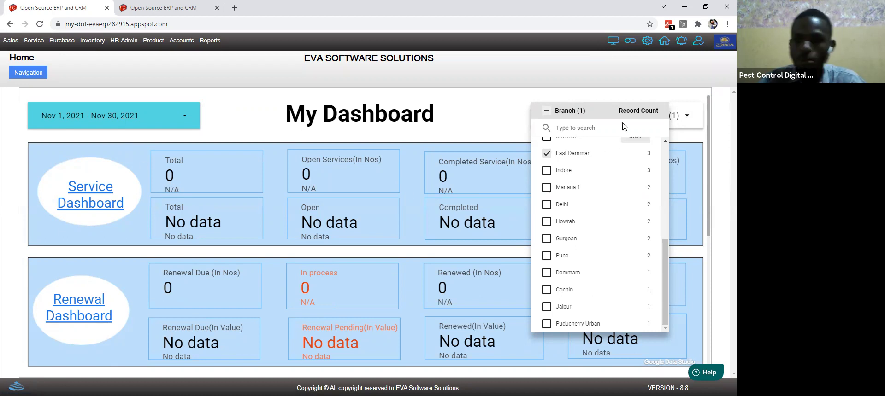
{"action": "left_click", "coordinate": [604, 99]}
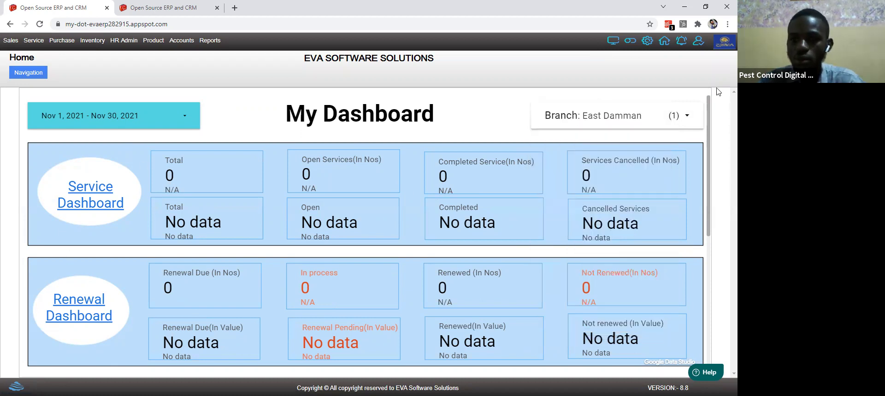
Step: Scroll down through the East Damman figures to Outstanding & Collection, all showing zero
{"action": "left_click_drag", "start_coordinate": [709, 104], "coordinate": [712, 157]}
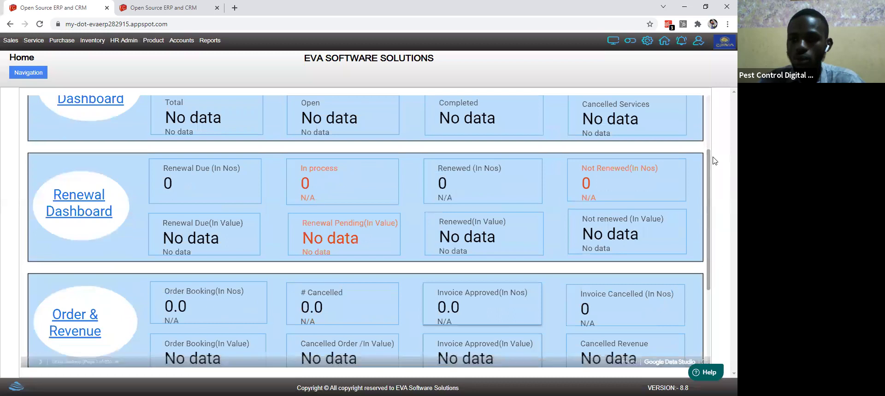
{"action": "scroll", "coordinate": [709, 165], "scroll_direction": "down", "scroll_amount": 2}
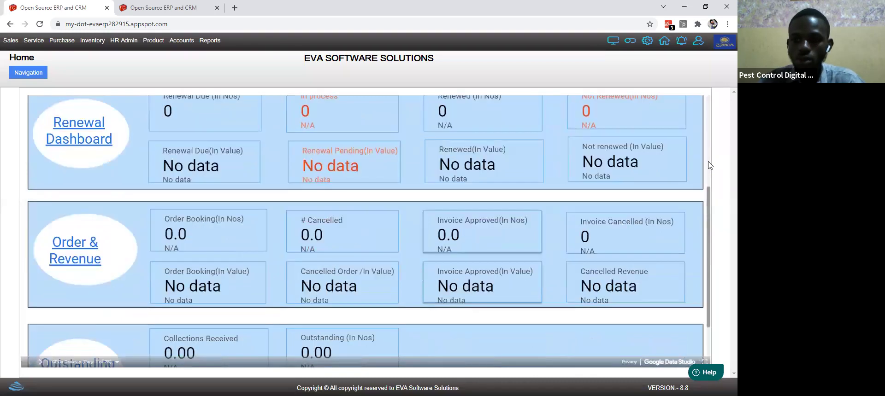
{"action": "scroll", "coordinate": [709, 165], "scroll_direction": "down", "scroll_amount": 1}
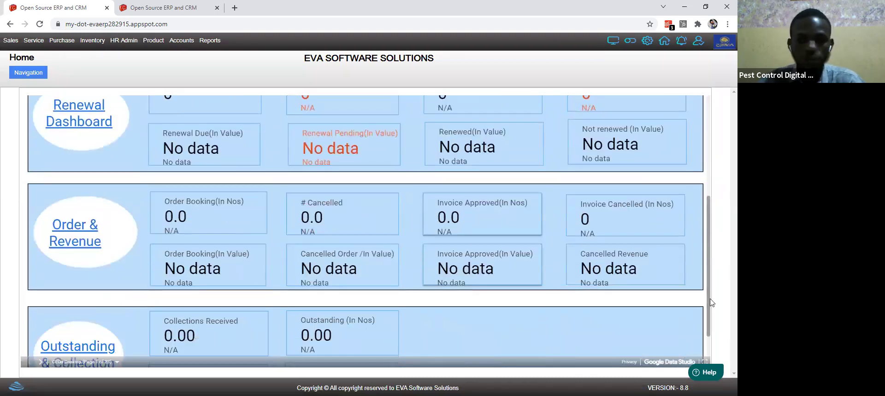
{"action": "scroll", "coordinate": [711, 301], "scroll_direction": "down", "scroll_amount": 2}
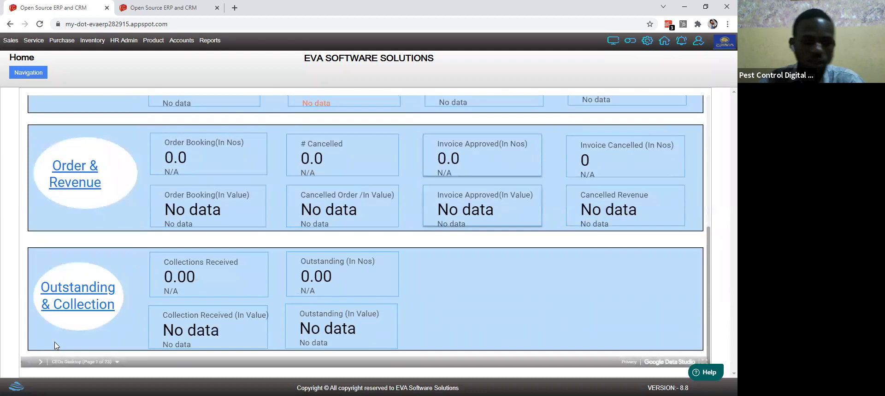
Step: Switch the report to page 6. Service Dashboard and review its 11 due services and charts
{"action": "left_click", "coordinate": [73, 363]}
{"action": "scroll", "coordinate": [111, 255], "scroll_direction": "down", "scroll_amount": 3}
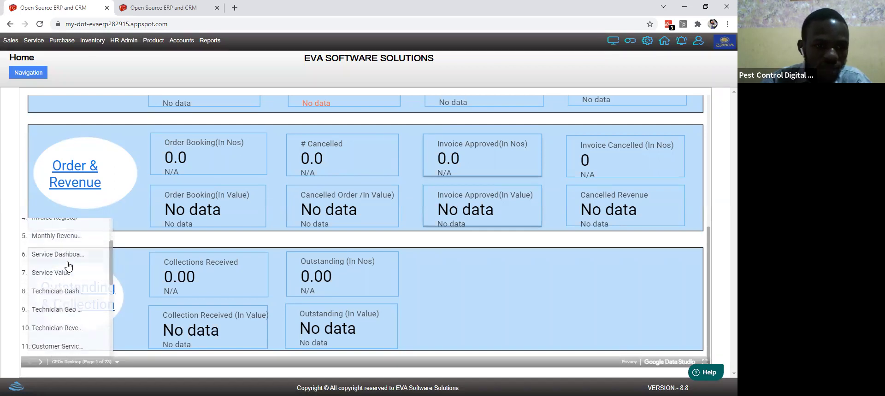
{"action": "left_click", "coordinate": [66, 259]}
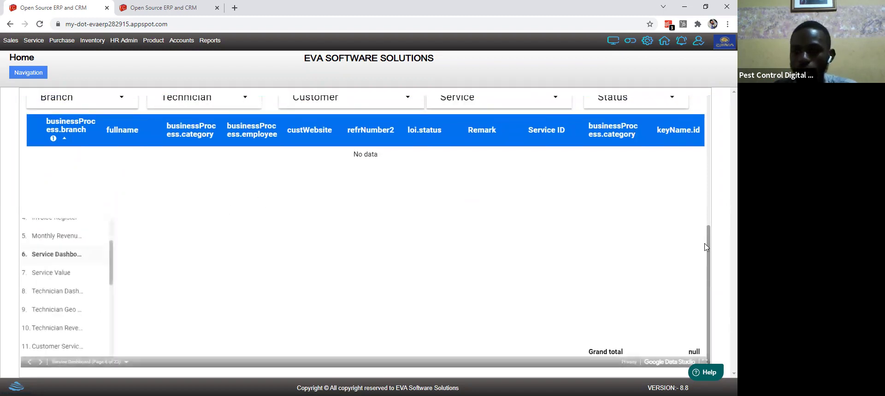
{"action": "scroll", "coordinate": [706, 247], "scroll_direction": "up", "scroll_amount": 2}
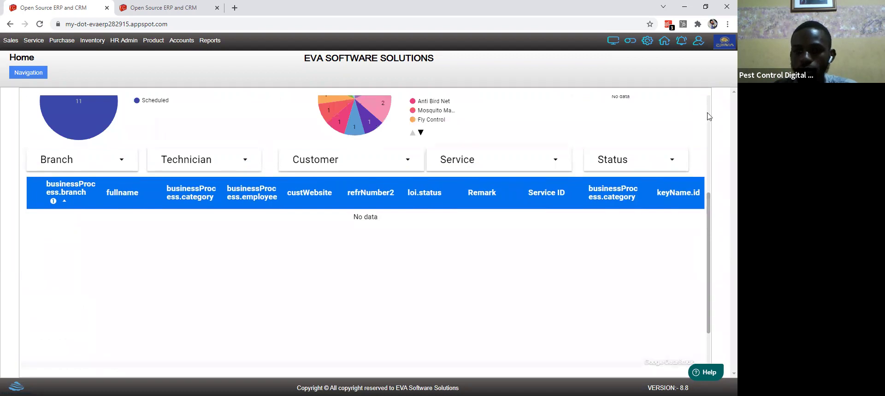
{"action": "scroll", "coordinate": [709, 117], "scroll_direction": "up", "scroll_amount": 5}
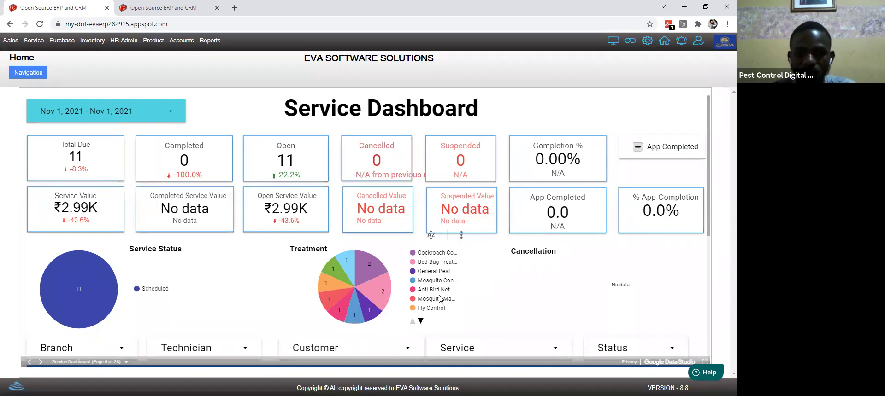
{"action": "mouse_move", "coordinate": [351, 293]}
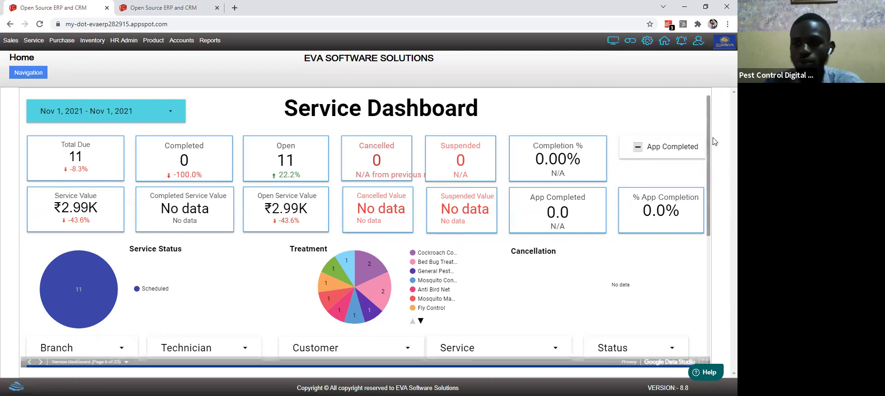
{"action": "scroll", "coordinate": [714, 142], "scroll_direction": "down", "scroll_amount": 4}
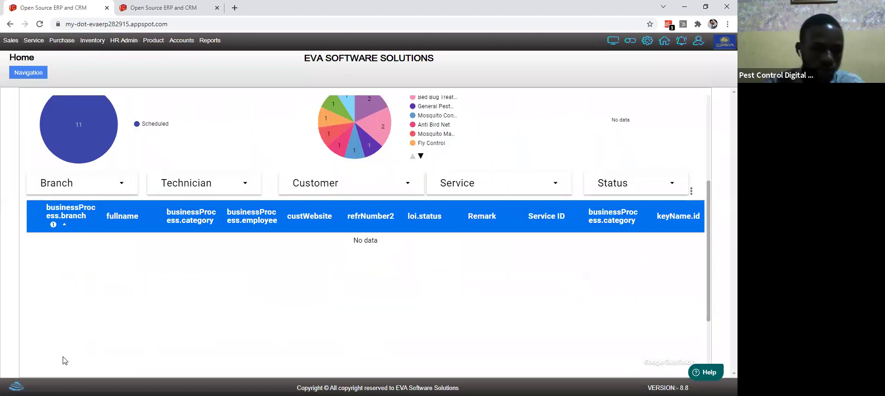
Step: Switch the report to page 9. Technician Geo Tracking and select the Vikhroli marker
{"action": "left_click", "coordinate": [66, 362]}
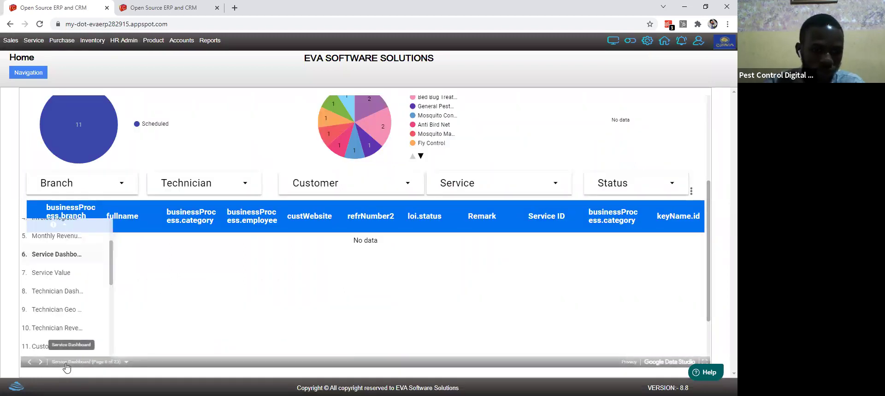
{"action": "left_click", "coordinate": [79, 313]}
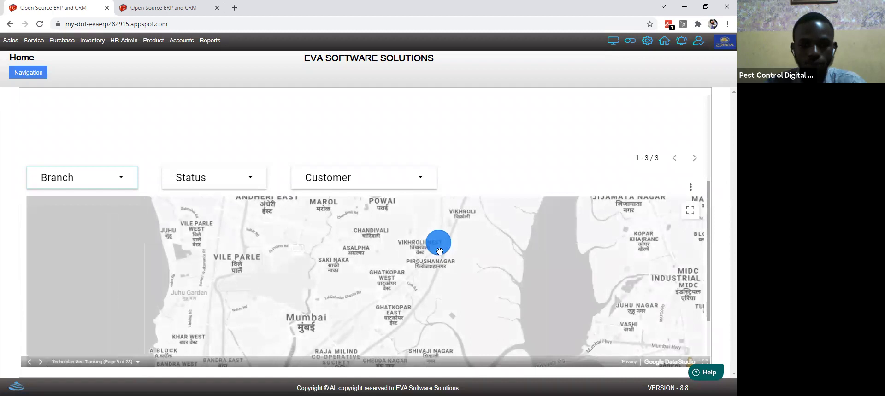
{"action": "left_click_drag", "start_coordinate": [438, 245], "coordinate": [451, 239]}
{"action": "left_click", "coordinate": [454, 239]}
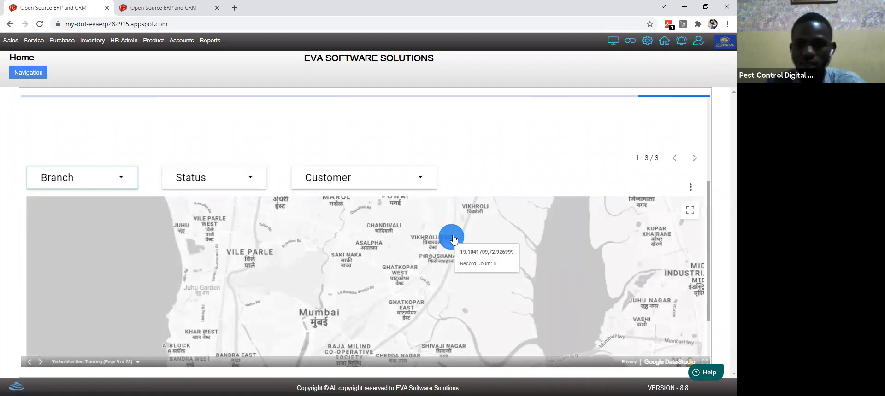
Step: Zoom the map in closely on the technician markers and pan to the nearby grey marker
{"action": "double_click", "coordinate": [454, 250]}
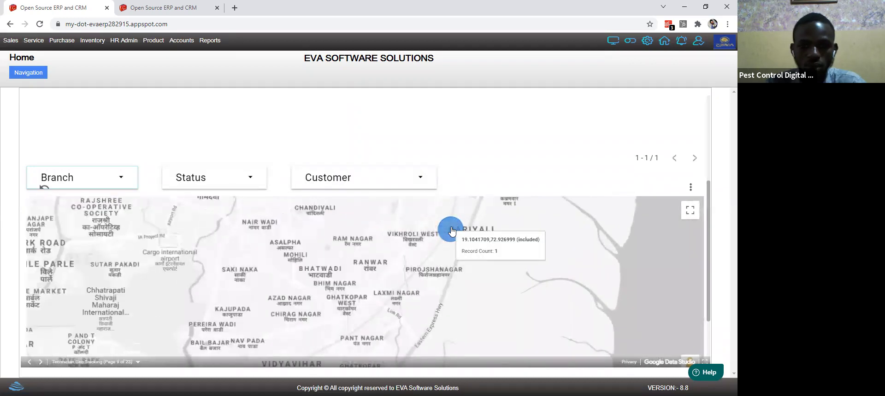
{"action": "double_click", "coordinate": [452, 230]}
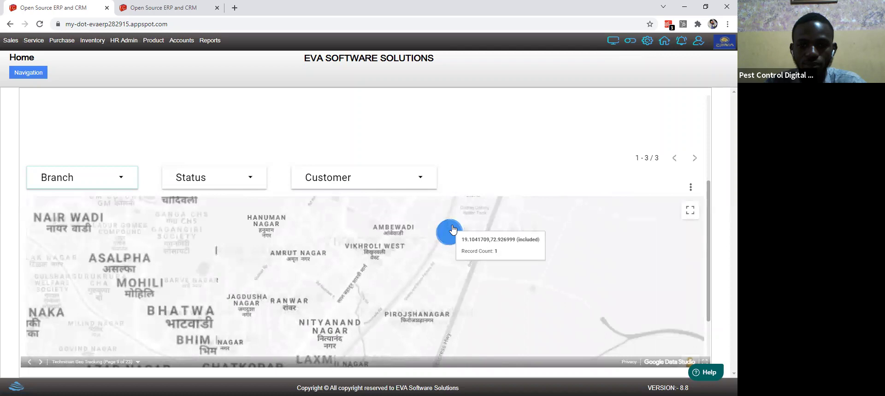
{"action": "double_click", "coordinate": [445, 244]}
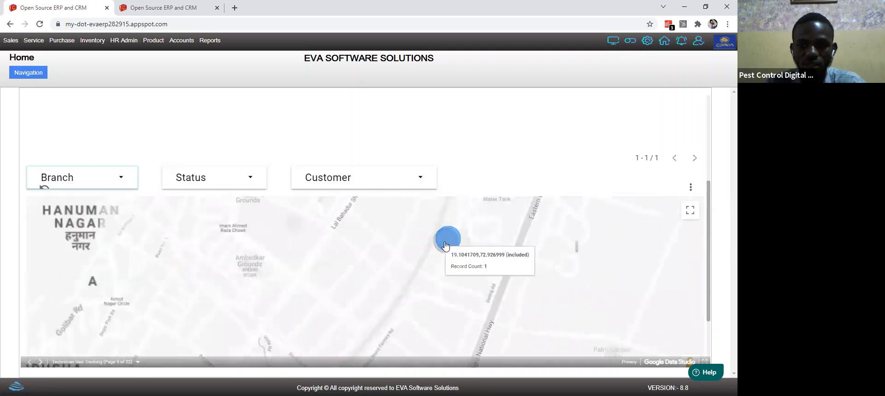
{"action": "double_click", "coordinate": [446, 244]}
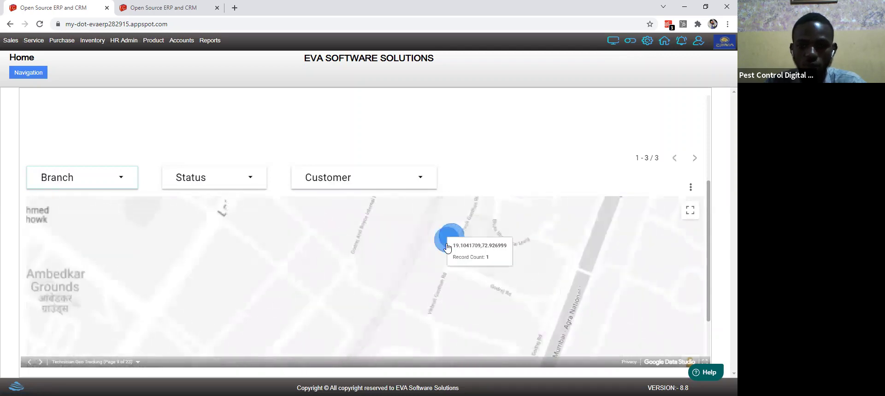
{"action": "double_click", "coordinate": [447, 243]}
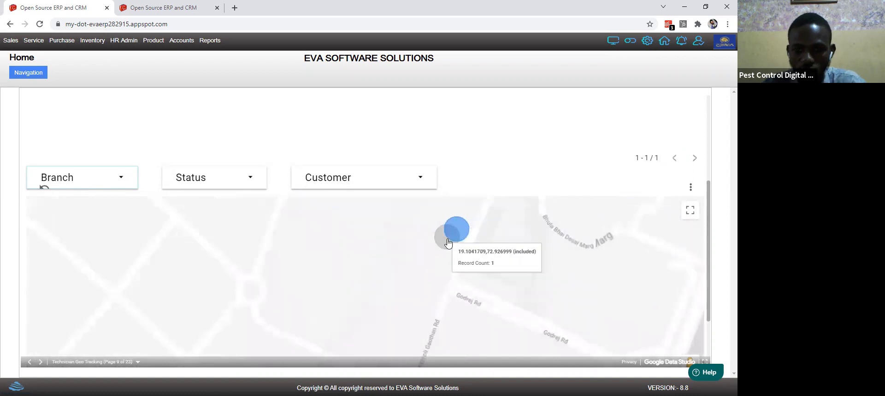
{"action": "double_click", "coordinate": [448, 236]}
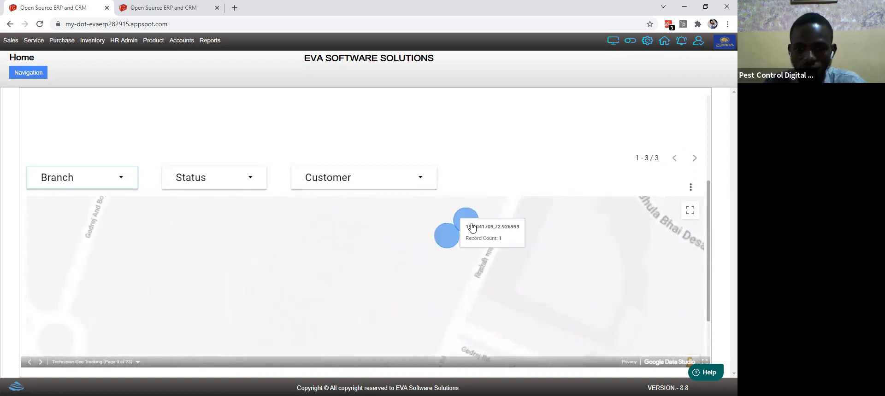
{"action": "double_click", "coordinate": [472, 228]}
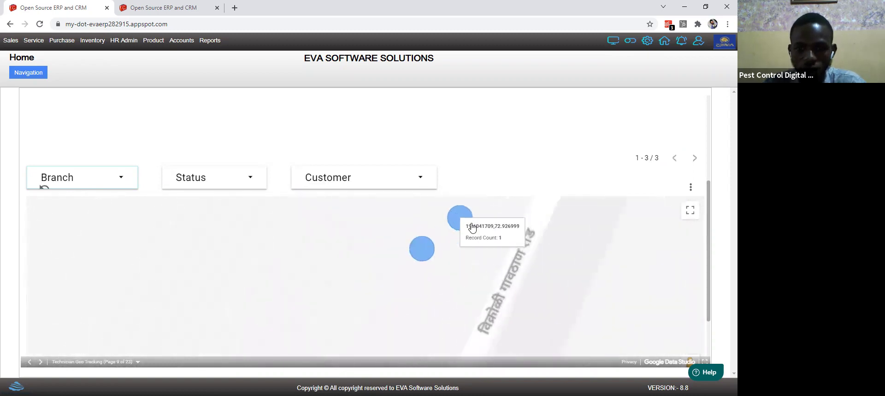
{"action": "double_click", "coordinate": [418, 265]}
{"action": "mouse_move", "coordinate": [491, 261]}
{"action": "left_mouse_down"}
{"action": "mouse_move", "coordinate": [422, 344]}
{"action": "mouse_move", "coordinate": [430, 332]}
{"action": "left_mouse_up"}
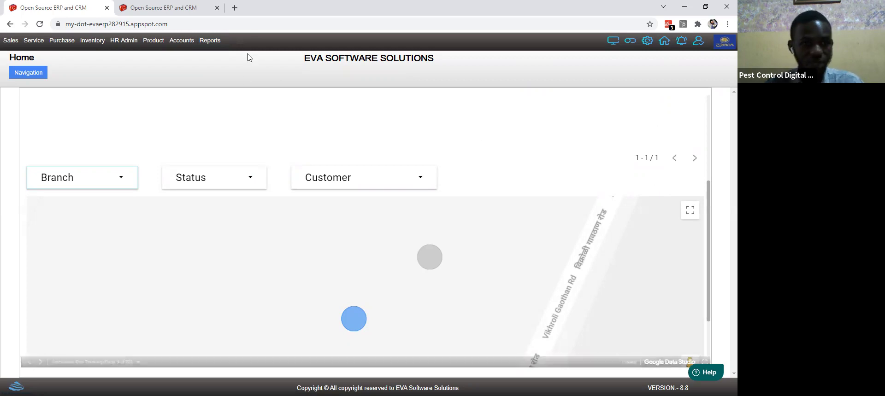
Step: Go to Sales > Dashboard and open lead 100000135 (PROMPT COMPUTERS) from the Leads table
{"action": "left_click", "coordinate": [10, 40]}
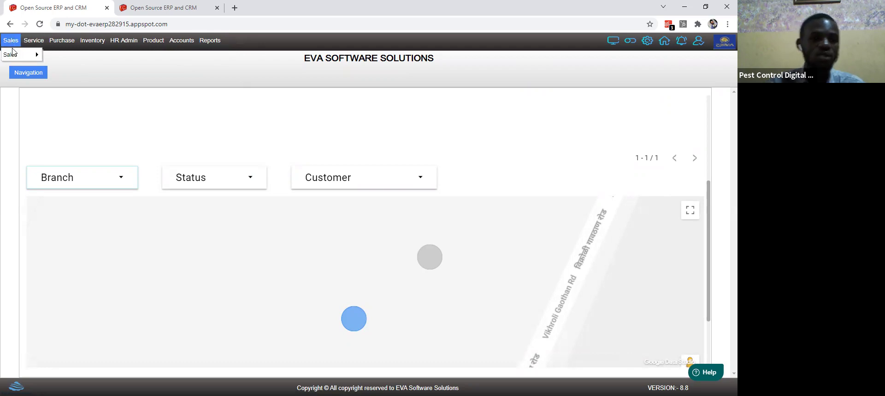
{"action": "mouse_move", "coordinate": [19, 55]}
{"action": "left_click", "coordinate": [48, 55]}
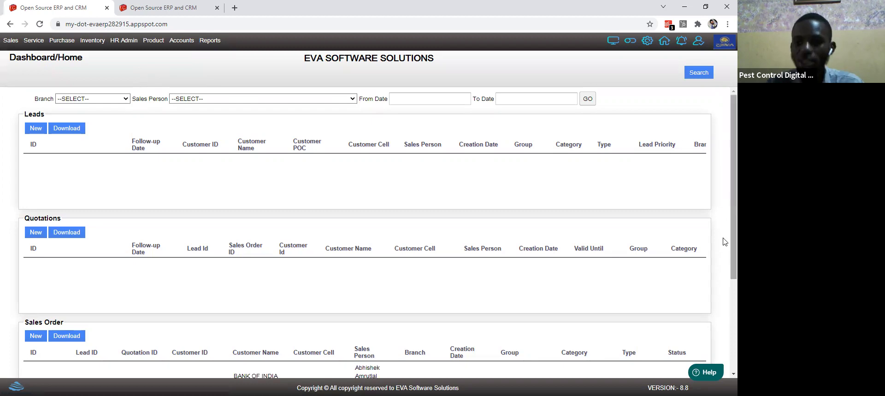
{"action": "scroll", "coordinate": [725, 241], "scroll_direction": "down", "scroll_amount": 3}
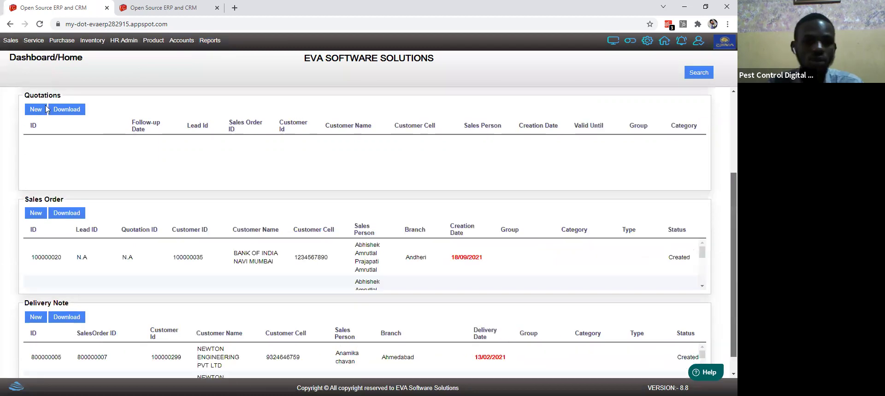
{"action": "scroll", "coordinate": [76, 159], "scroll_direction": "up", "scroll_amount": 3}
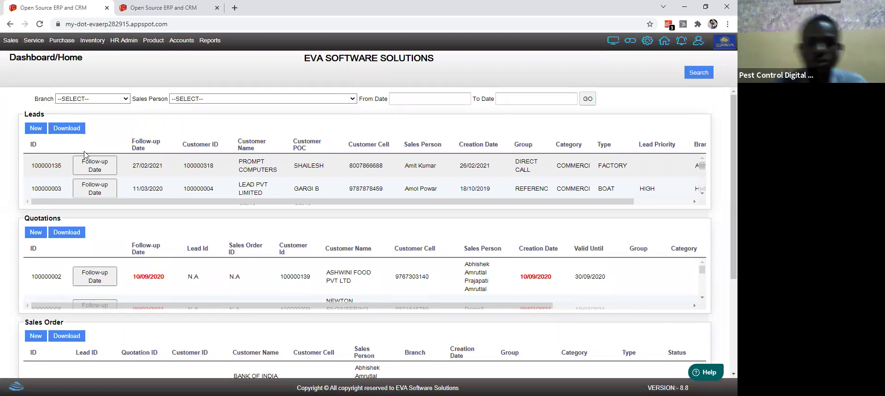
{"action": "left_click", "coordinate": [172, 170]}
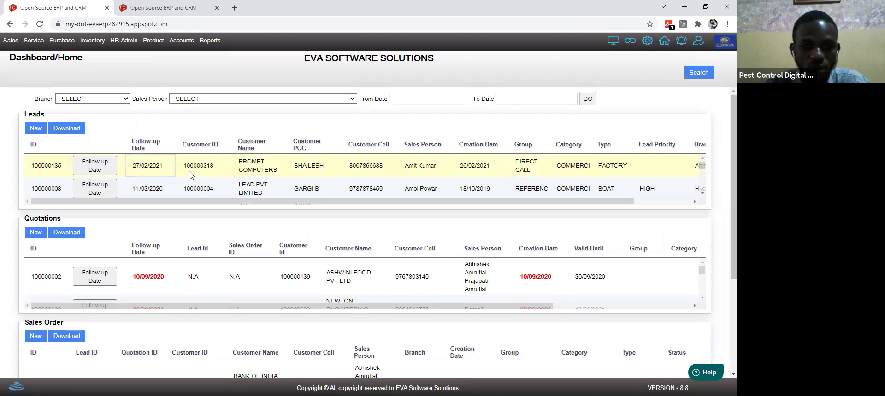
{"action": "double_click", "coordinate": [210, 174]}
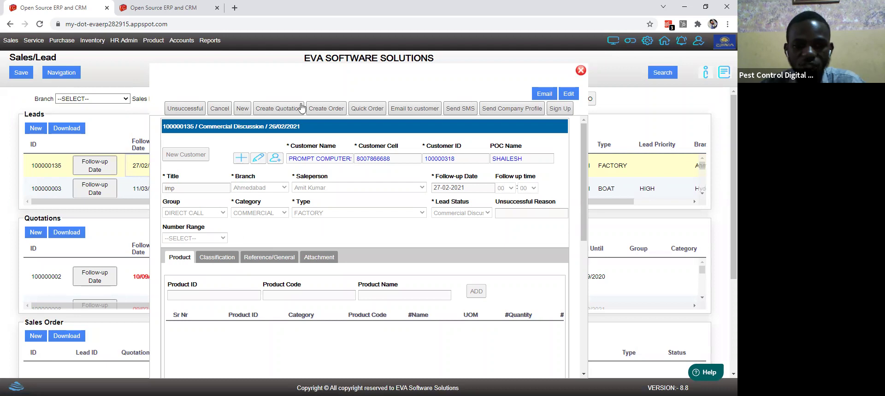
Step: Try emailing the lead to the customer, then send the customer an SMS
{"action": "left_click", "coordinate": [410, 110]}
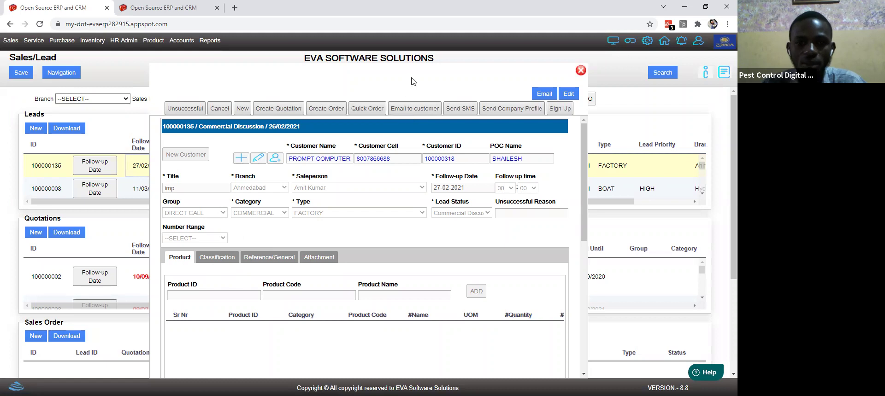
{"action": "key", "text": "Return"}
{"action": "left_click", "coordinate": [373, 230]}
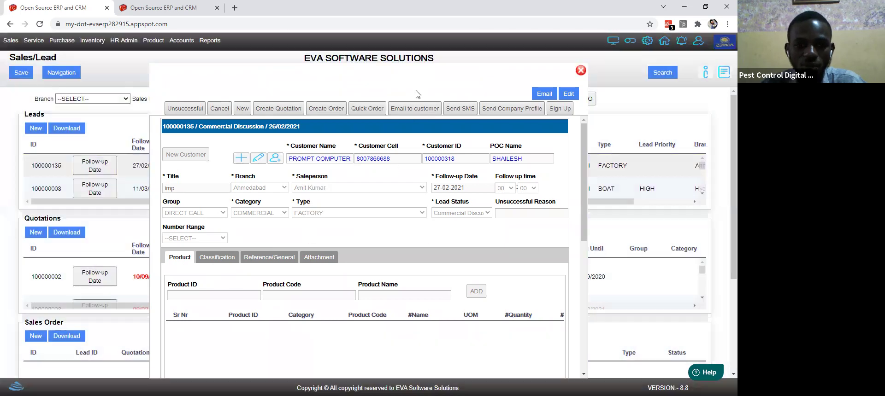
{"action": "left_click", "coordinate": [467, 108]}
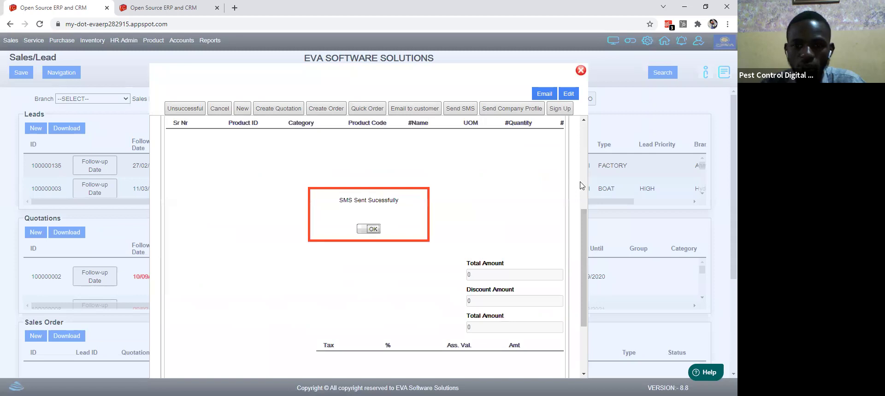
{"action": "key", "text": "Return"}
Step: Review the lead's reference details, attempt Sign Up, and close the lead popup
{"action": "scroll", "coordinate": [229, 259], "scroll_direction": "up", "scroll_amount": 3}
{"action": "double_click", "coordinate": [233, 264]}
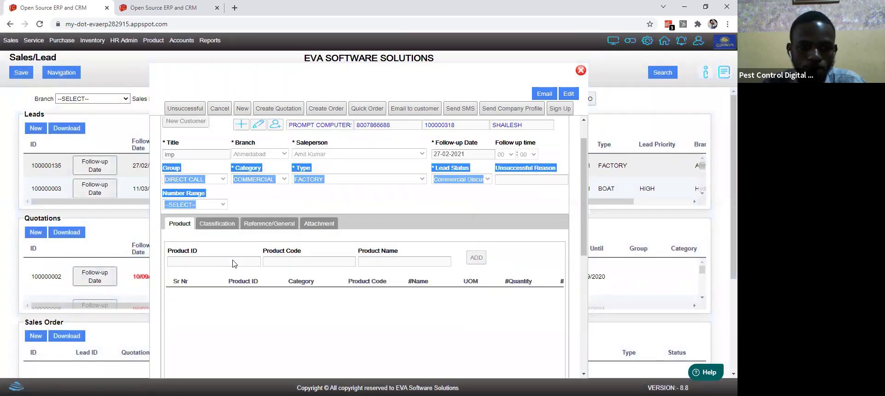
{"action": "scroll", "coordinate": [255, 193], "scroll_direction": "up", "scroll_amount": 1}
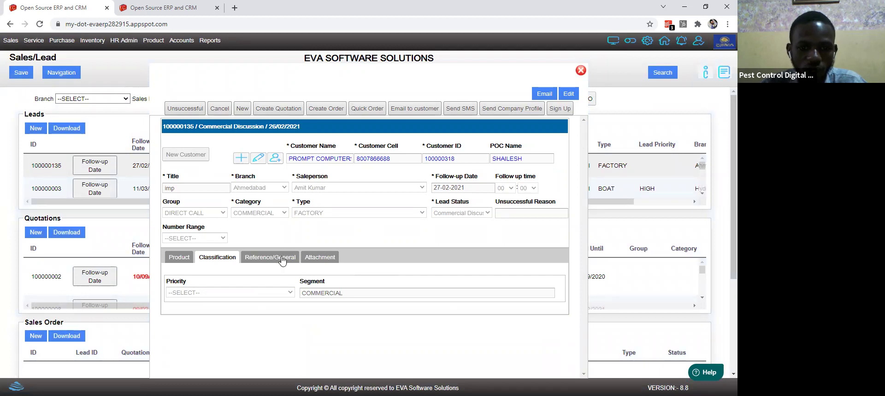
{"action": "left_click", "coordinate": [279, 257]}
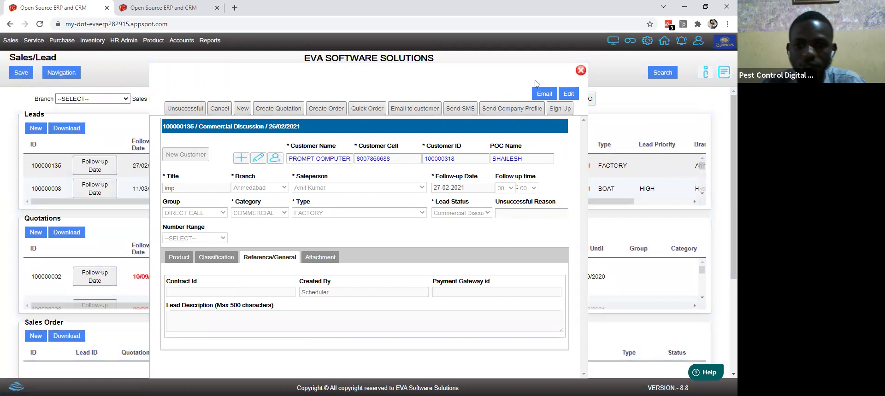
{"action": "left_click", "coordinate": [562, 110]}
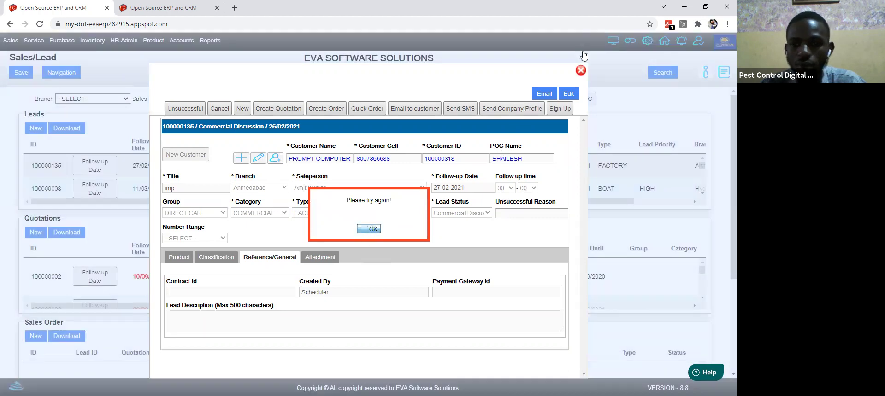
{"action": "key", "text": "Return"}
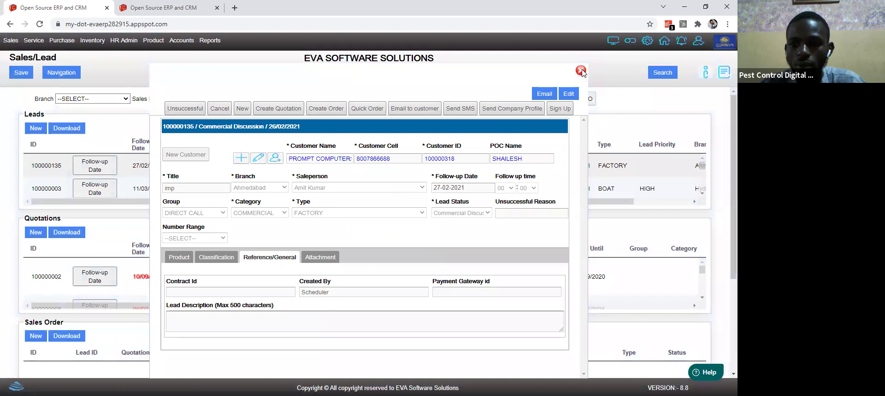
{"action": "left_click", "coordinate": [581, 71]}
Step: Bring up the follow-up interaction form for lead 100000135 via its Follow-up Date
{"action": "left_click", "coordinate": [102, 174]}
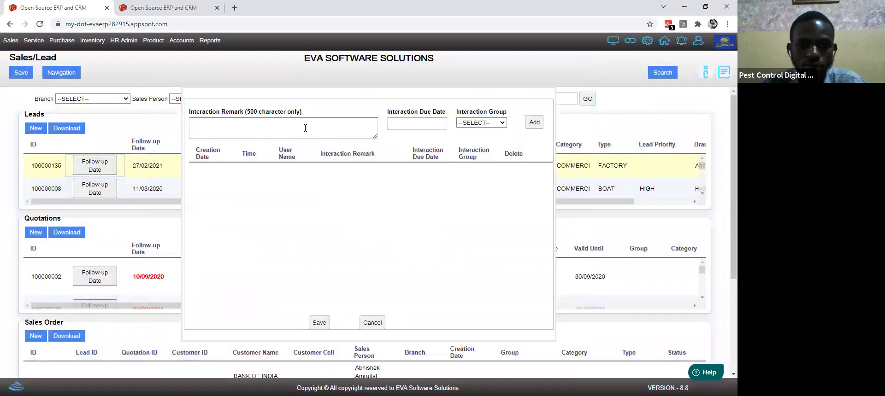
{"action": "left_click", "coordinate": [300, 137]}
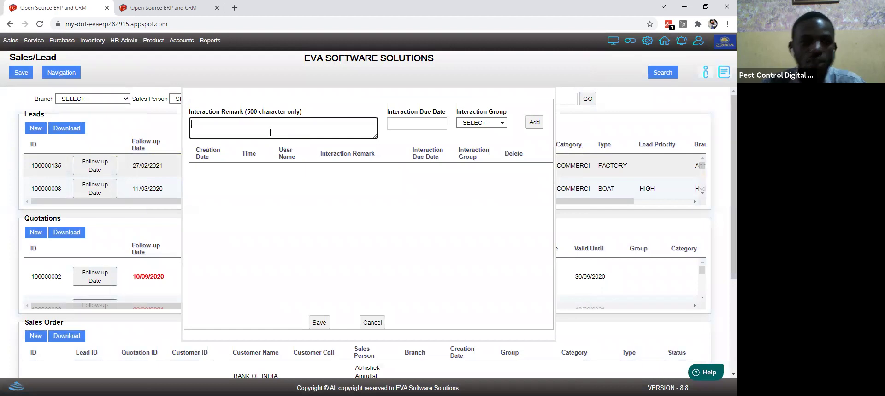
{"action": "double_click", "coordinate": [151, 168]}
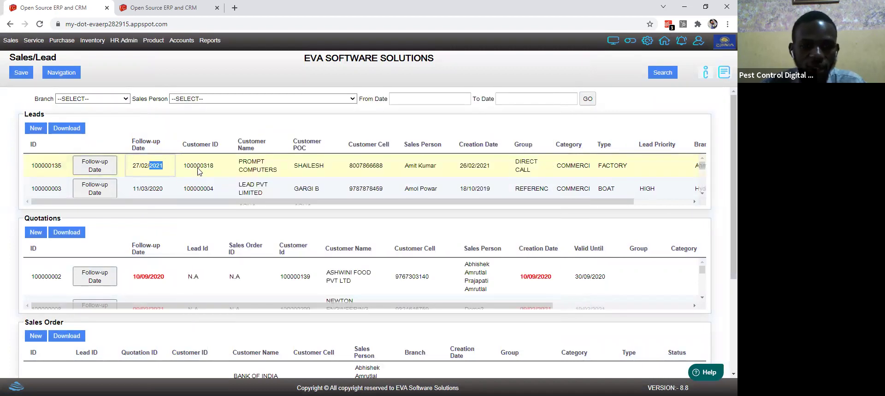
{"action": "left_click", "coordinate": [198, 170]}
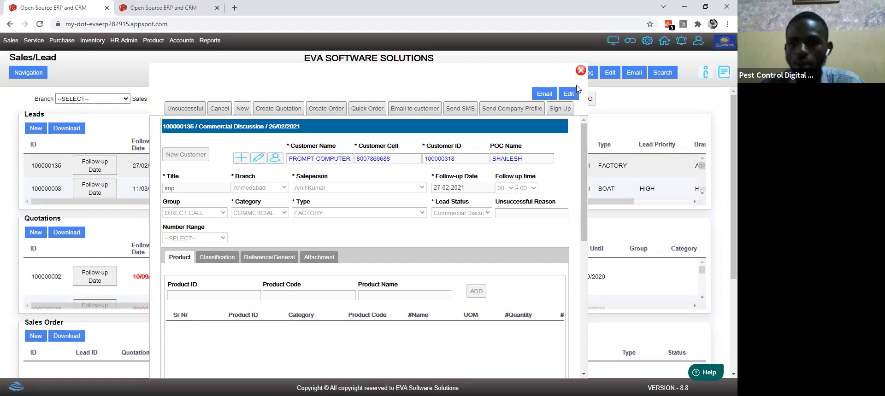
{"action": "left_click", "coordinate": [580, 70]}
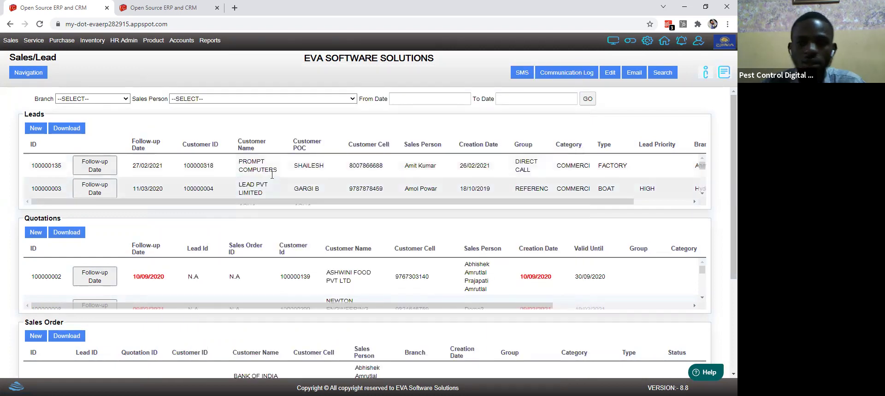
{"action": "left_click", "coordinate": [113, 171]}
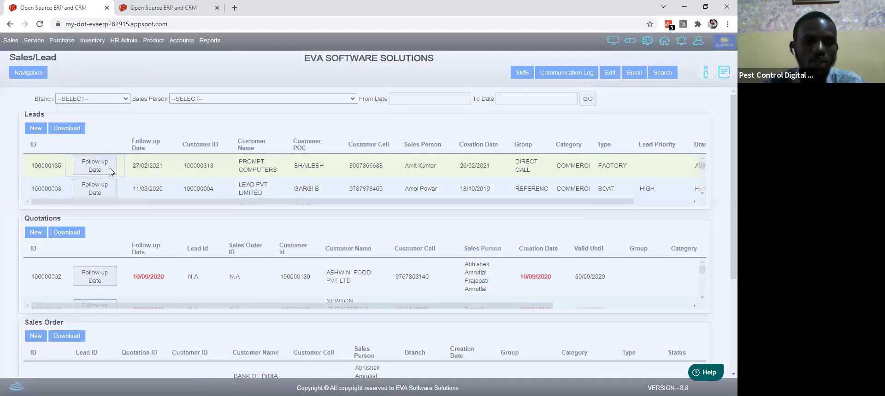
Step: Enter 'I'll get back to you on friday 1st March, 2021' in the Interaction Remark box
{"action": "left_click", "coordinate": [236, 128]}
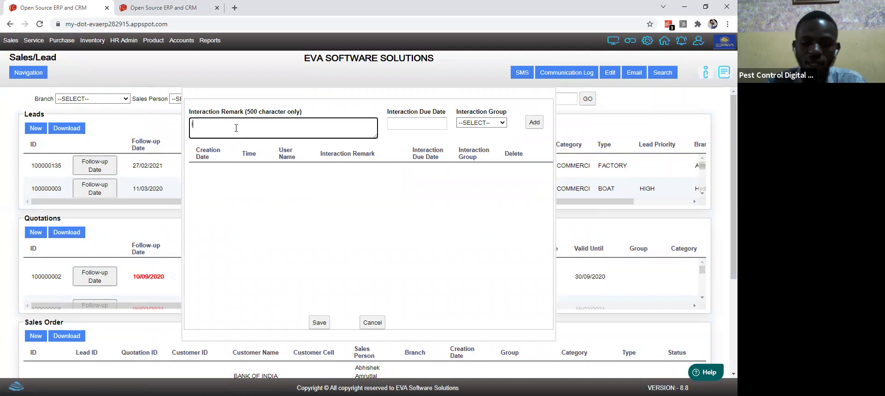
{"action": "type", "text": "I'll e"}
{"action": "key", "text": "BackSpace"}
{"action": "key", "text": "BackSpace"}
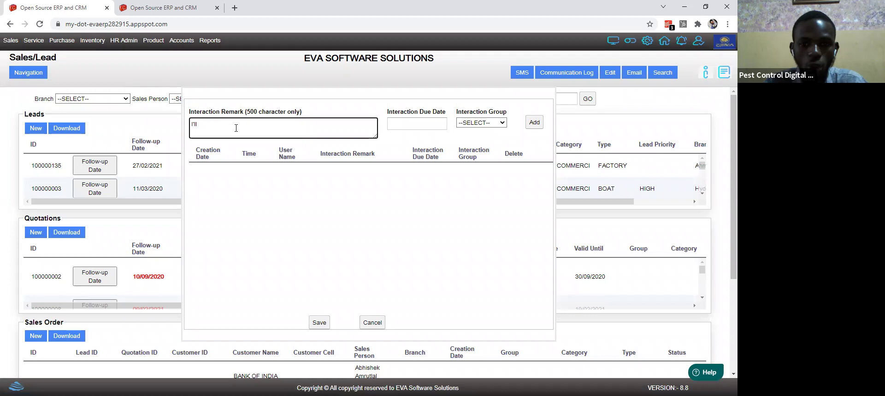
{"action": "type", "text": "get"}
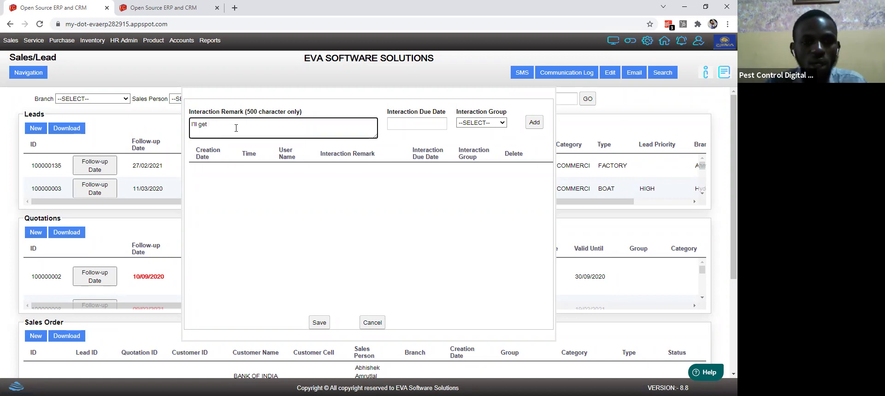
{"action": "type", "text": "back"}
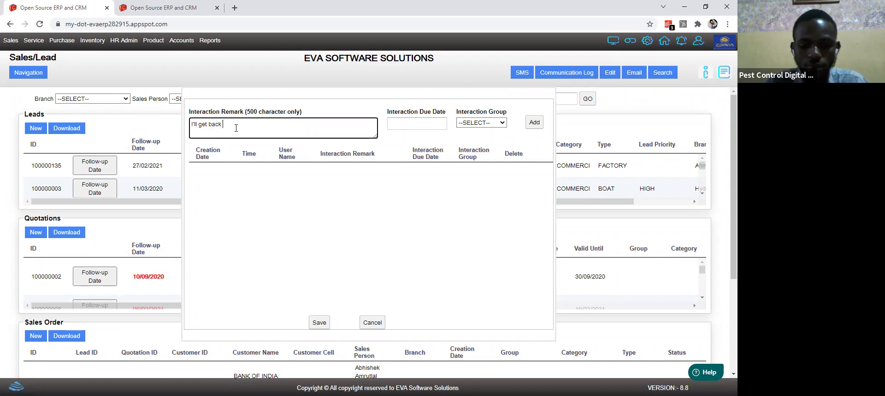
{"action": "type", "text": " to you"}
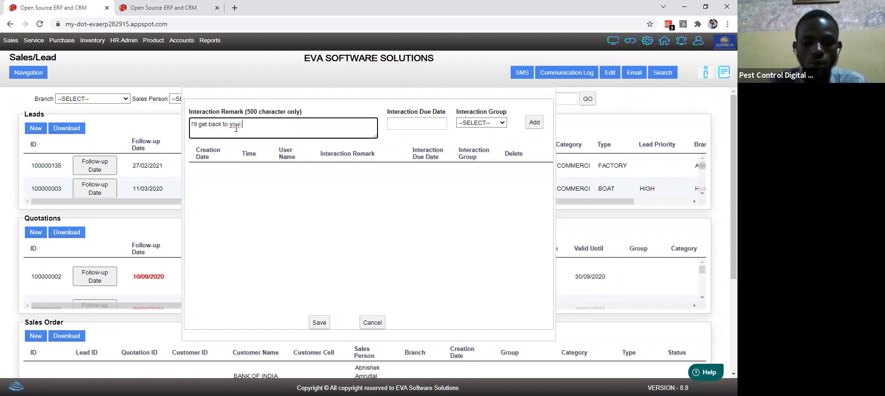
{"action": "type", "text": " on fri"}
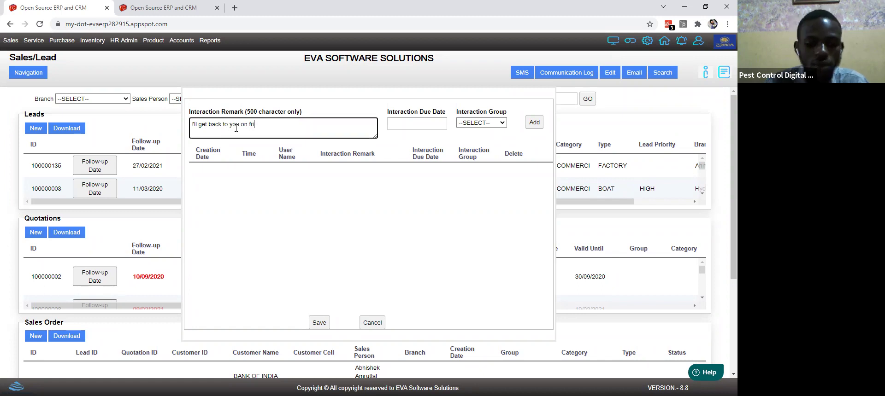
{"action": "type", "text": "day 1"}
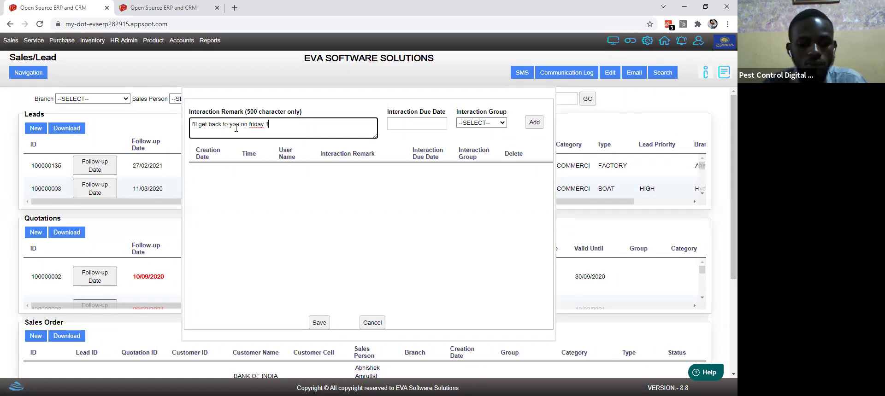
{"action": "type", "text": "st March"}
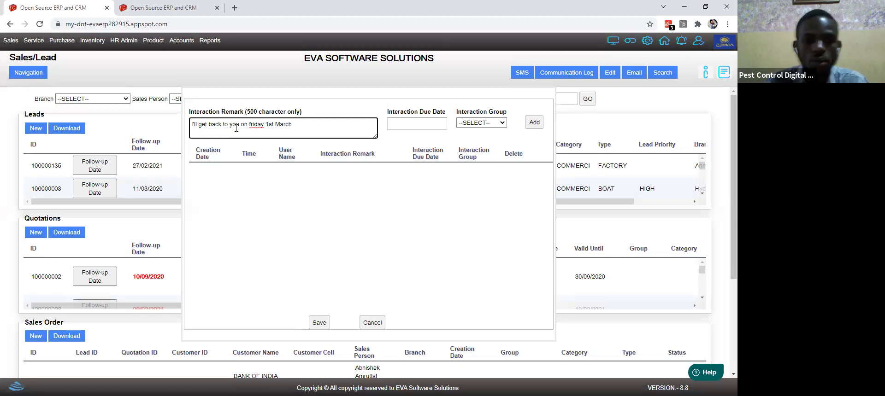
{"action": "type", "text": ", 201221"}
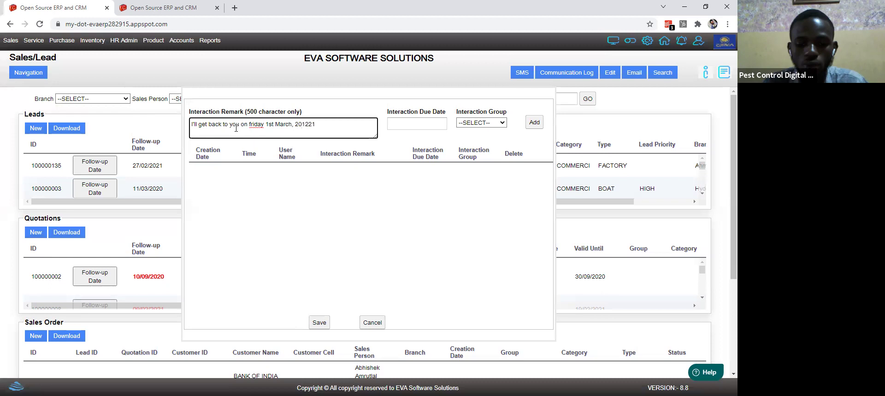
{"action": "key", "text": "BackSpace"}
{"action": "key", "text": "BackSpace"}
{"action": "key", "text": "BackSpace"}
{"action": "key", "text": "BackSpace"}
{"action": "type", "text": "21"}
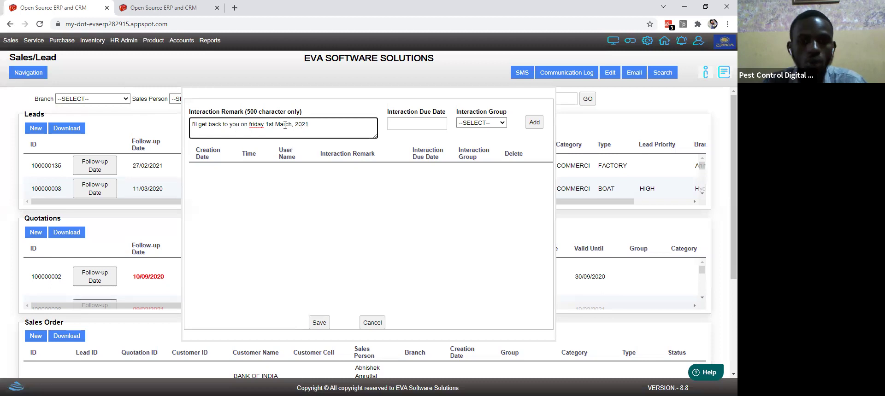
Step: Set the Interaction Due Date to 04-09-2025 in the calendar
{"action": "left_click", "coordinate": [399, 122]}
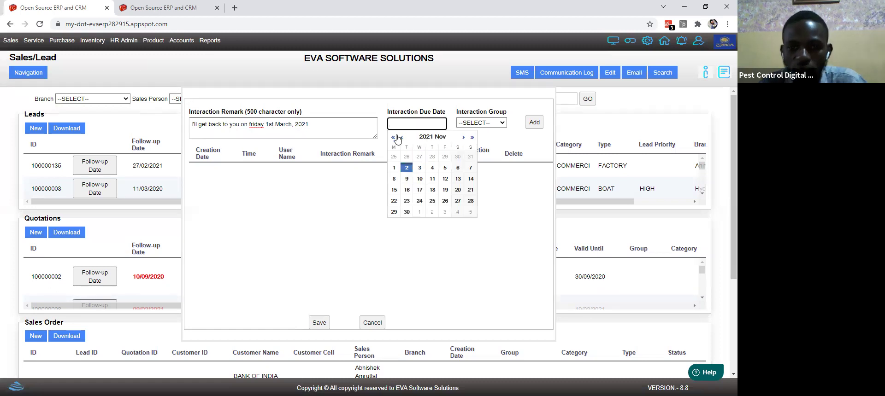
{"action": "left_click", "coordinate": [403, 137]}
{"action": "left_click", "coordinate": [403, 137]}
{"action": "left_click", "coordinate": [402, 137]}
{"action": "left_click", "coordinate": [402, 138]}
{"action": "left_click", "coordinate": [472, 137]}
{"action": "left_click", "coordinate": [472, 138]}
{"action": "left_click", "coordinate": [471, 137]}
{"action": "left_click", "coordinate": [472, 137]}
{"action": "left_click", "coordinate": [472, 138]}
{"action": "left_click", "coordinate": [399, 137]}
{"action": "left_click", "coordinate": [399, 138]}
{"action": "left_click", "coordinate": [400, 137]}
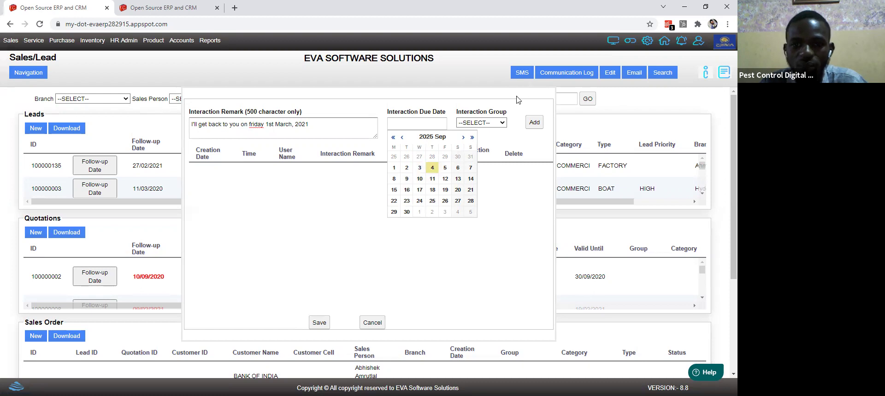
Step: Choose Call Update as the interaction group, add the interaction, and close the popup
{"action": "left_click", "coordinate": [494, 124]}
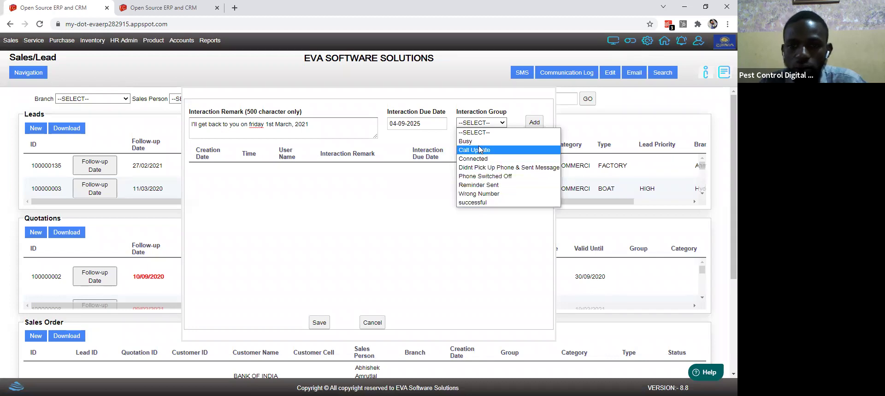
{"action": "left_click", "coordinate": [533, 124]}
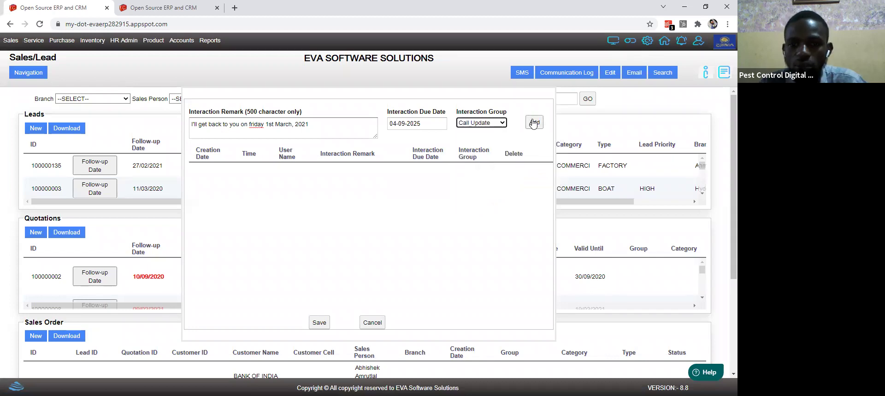
{"action": "left_click", "coordinate": [533, 123]}
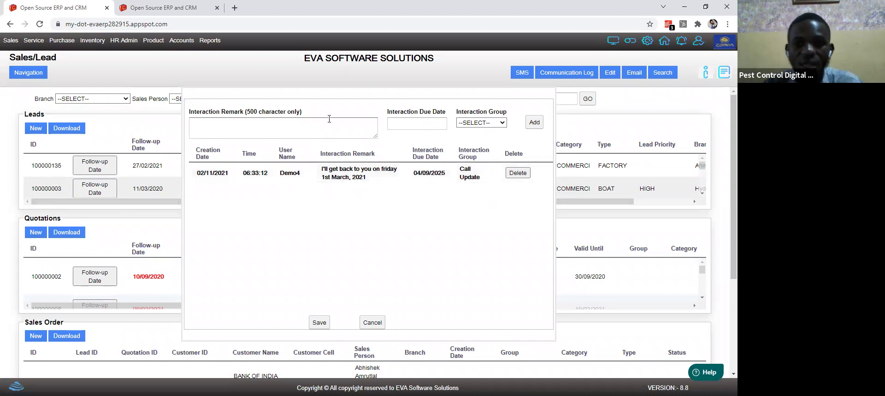
{"action": "left_click", "coordinate": [153, 133]}
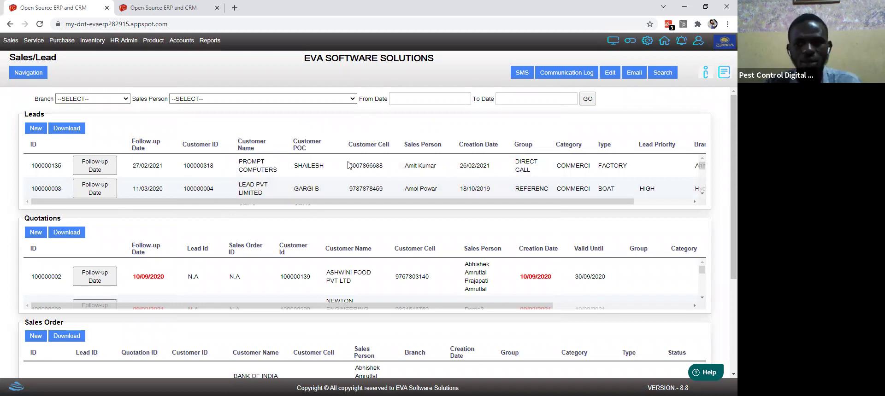
Step: Open and close the lead's Communication Log
{"action": "scroll", "coordinate": [566, 79], "scroll_direction": "down", "scroll_amount": 1}
{"action": "left_click", "coordinate": [566, 78]}
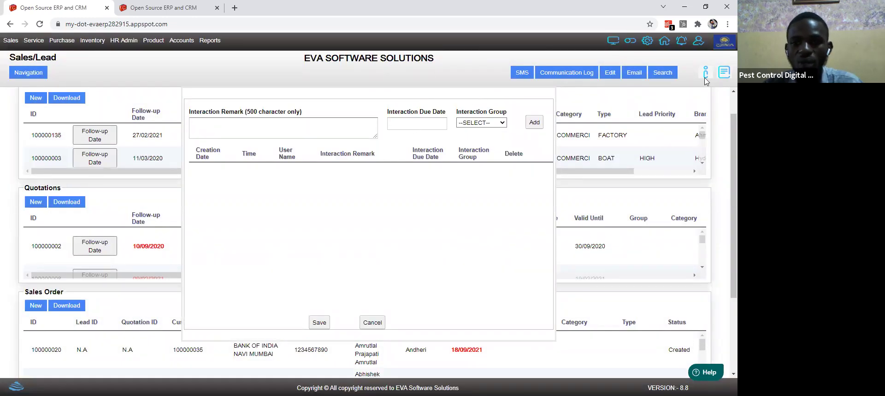
{"action": "left_click", "coordinate": [725, 104]}
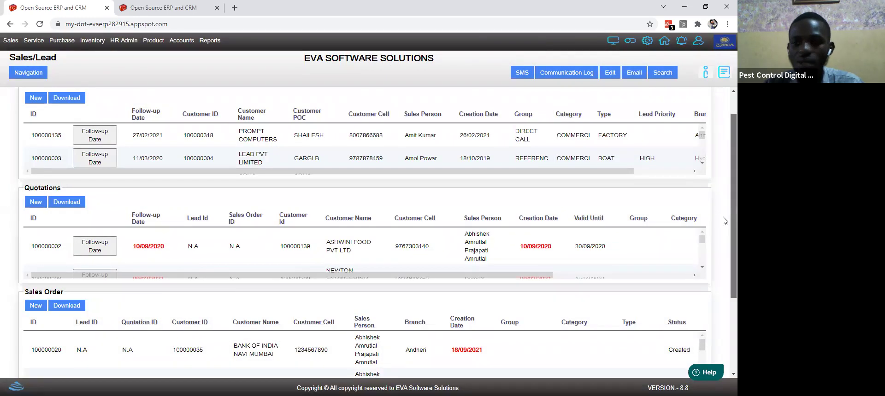
Step: Scroll to Quotations and open the ASHWINI FOOD PVT LTD quotation row
{"action": "scroll", "coordinate": [725, 302], "scroll_direction": "down", "scroll_amount": 1}
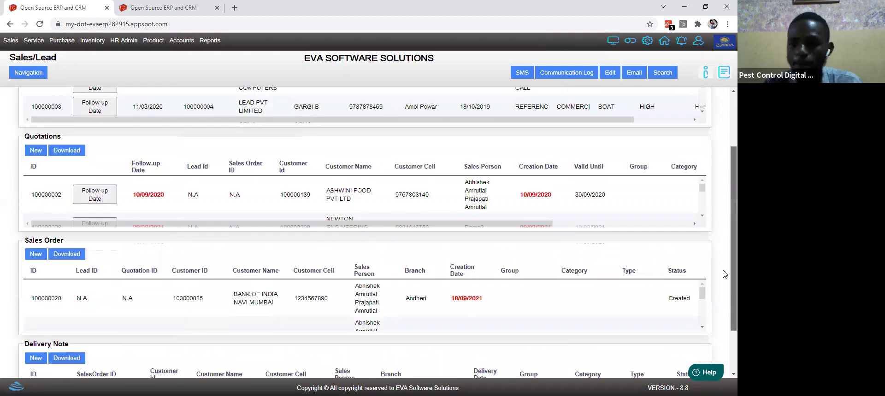
{"action": "scroll", "coordinate": [725, 222], "scroll_direction": "up", "scroll_amount": 1}
{"action": "left_click", "coordinate": [168, 218]}
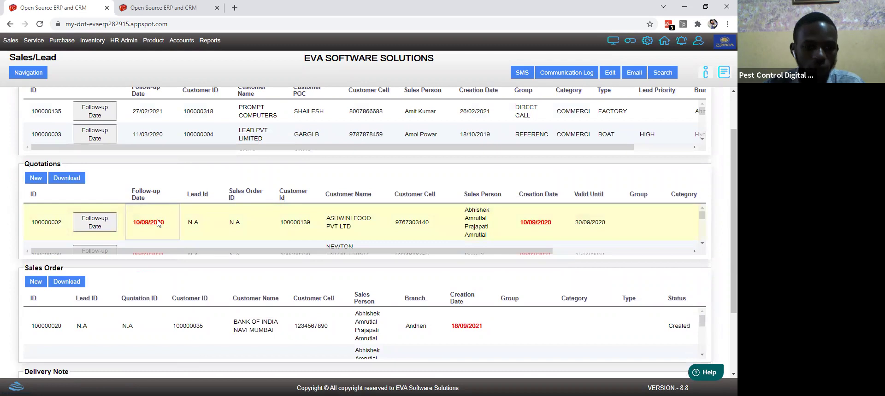
{"action": "double_click", "coordinate": [158, 223]}
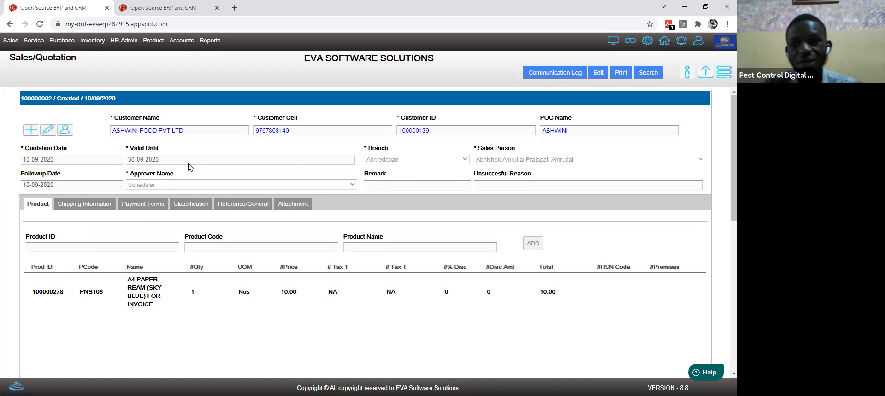
Step: Edit the quotation and add product 2.00 Ouma White Round by product code
{"action": "left_click", "coordinate": [241, 283]}
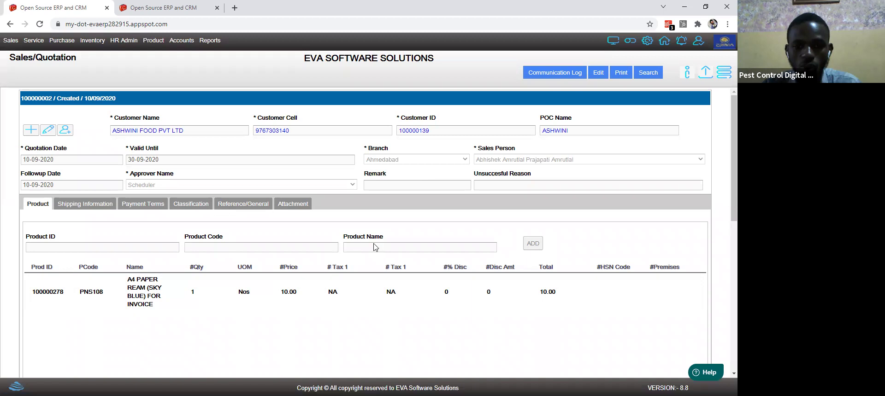
{"action": "left_click", "coordinate": [598, 74]}
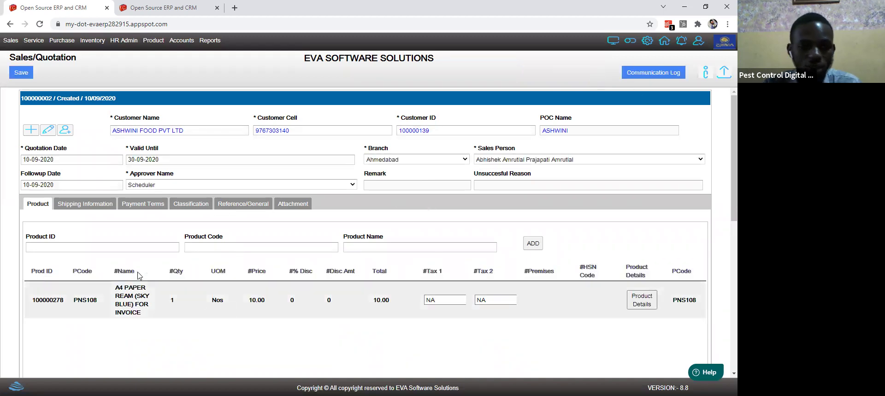
{"action": "left_click", "coordinate": [217, 248]}
{"action": "type", "text": "2.00 Ouma White Round"}
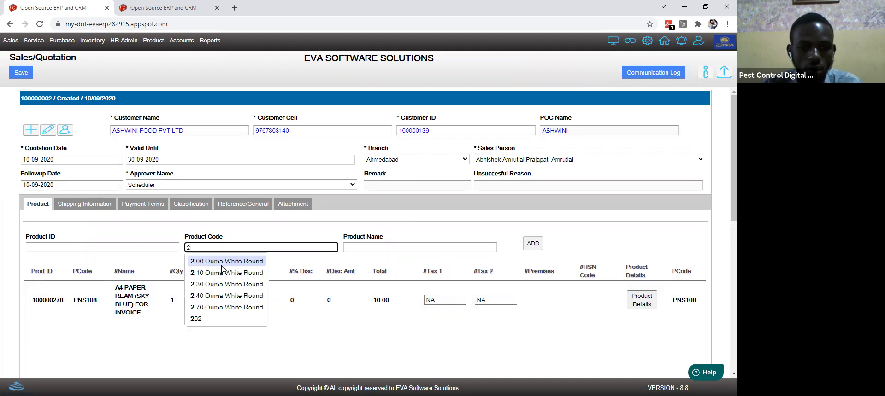
{"action": "left_click", "coordinate": [222, 262]}
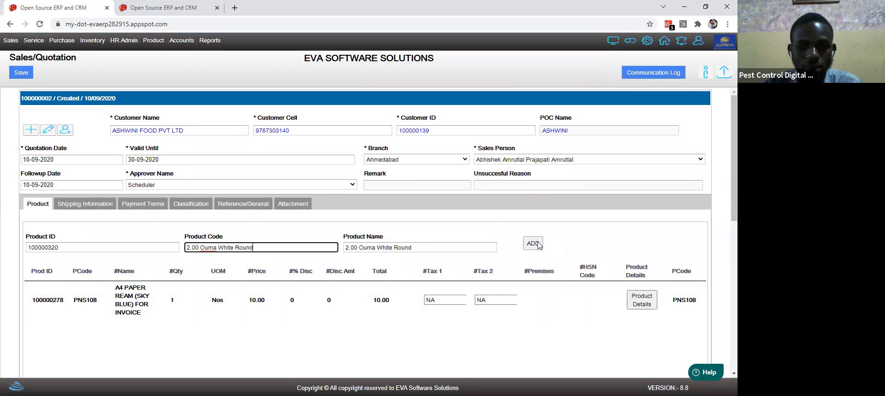
{"action": "left_click", "coordinate": [539, 246]}
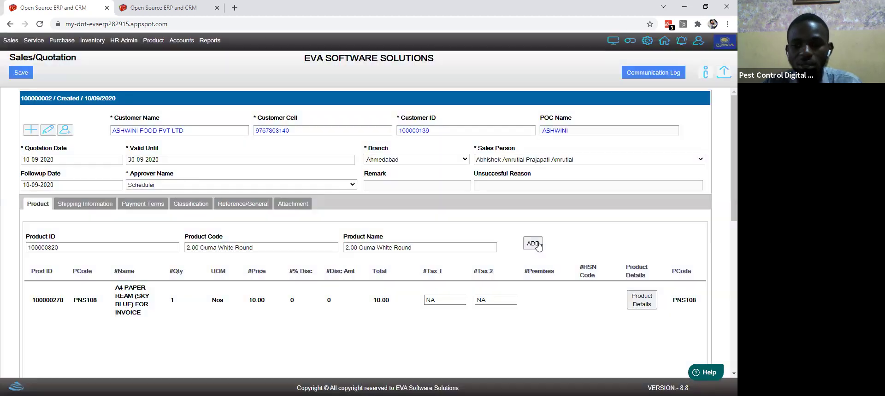
{"action": "left_click", "coordinate": [538, 245]}
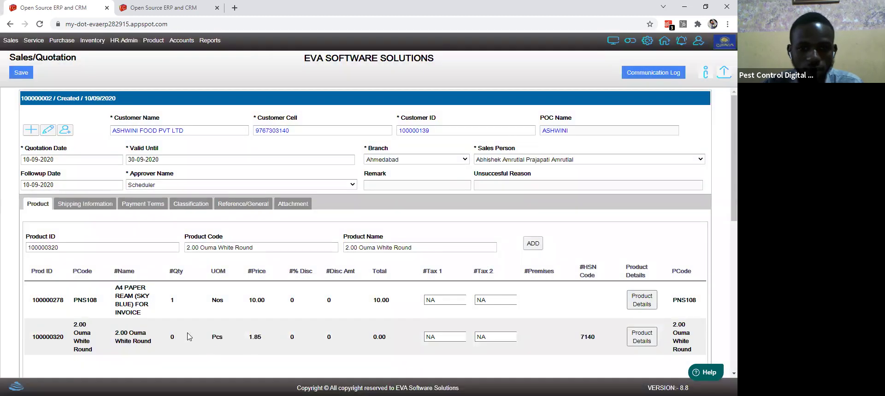
Step: Set the new line's quantity to 1 and save the quotation
{"action": "left_click", "coordinate": [178, 338]}
{"action": "type", "text": "1"}
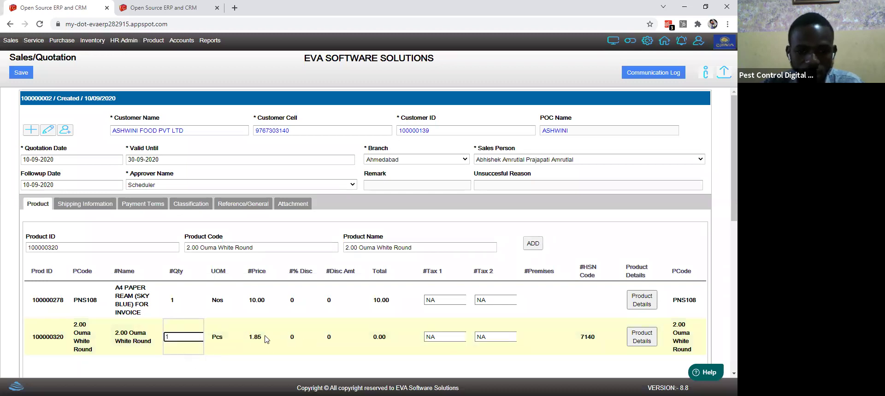
{"action": "left_click", "coordinate": [400, 341]}
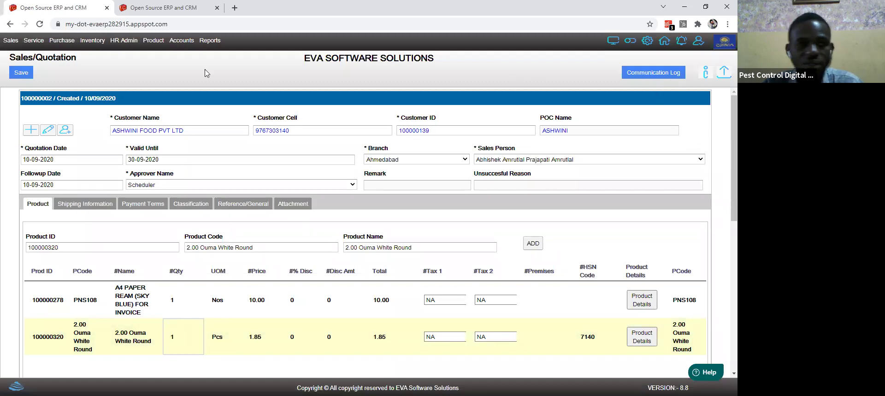
{"action": "left_click", "coordinate": [28, 74]}
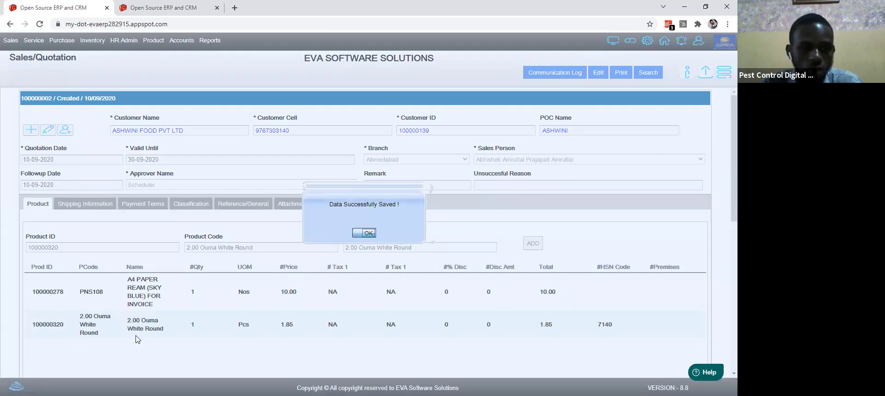
Step: Dismiss the save confirmation and open the quotation's DRAFT PDF, showing total 11.85 and net payable 12.0
{"action": "key", "text": "Return"}
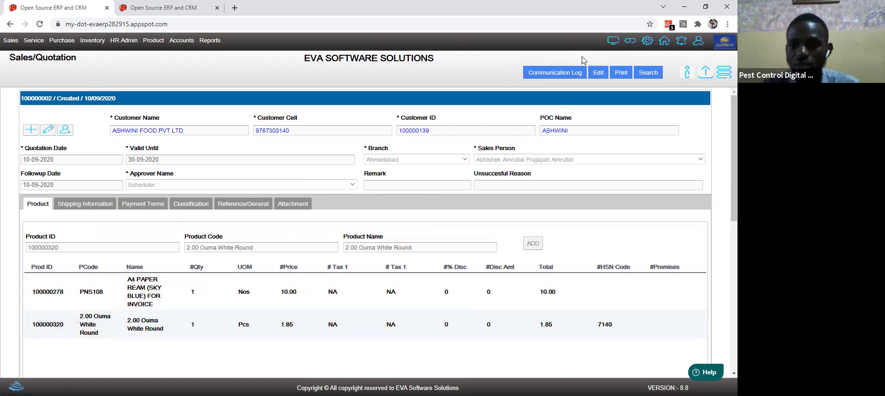
{"action": "left_click", "coordinate": [619, 72]}
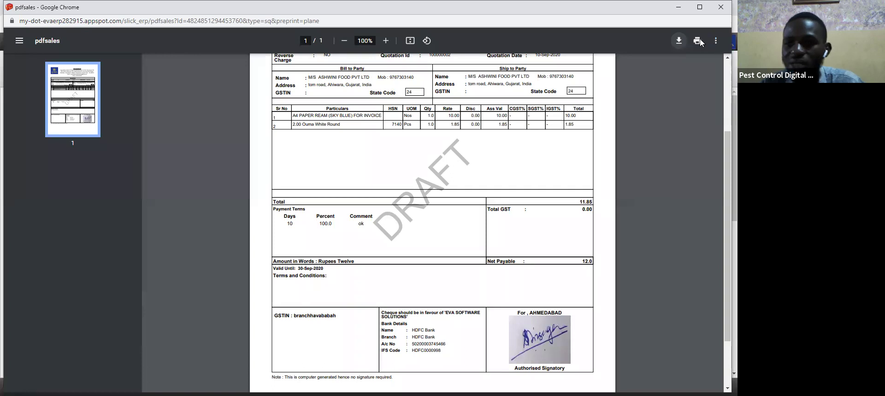
Step: Send the quotation PDF to print, then leave the PDF viewer for the ERP quotation page
{"action": "left_click", "coordinate": [700, 42]}
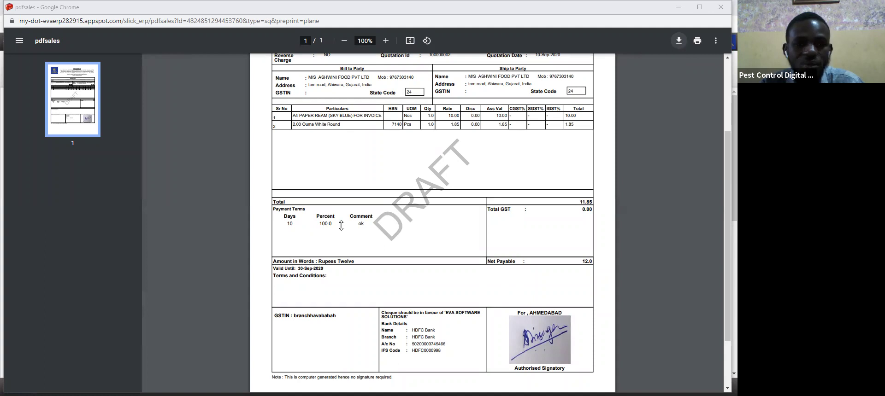
{"action": "key", "text": "alt+Tab"}
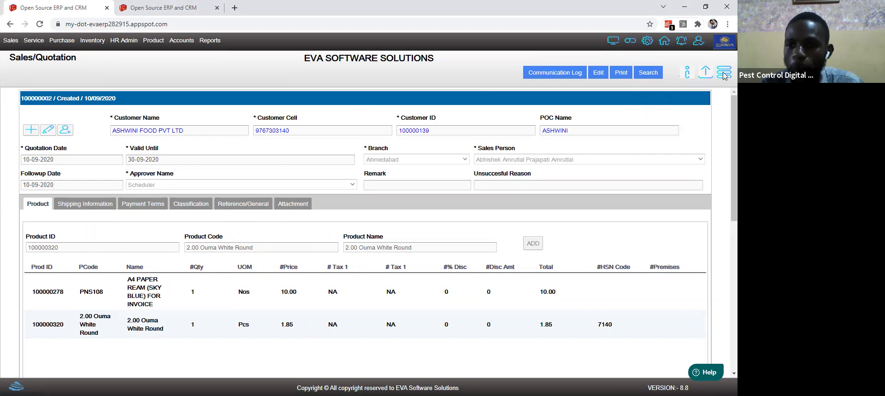
Step: Submit the ASHWINI FOOD quotation for approval so its status shows Requested
{"action": "left_click", "coordinate": [723, 73]}
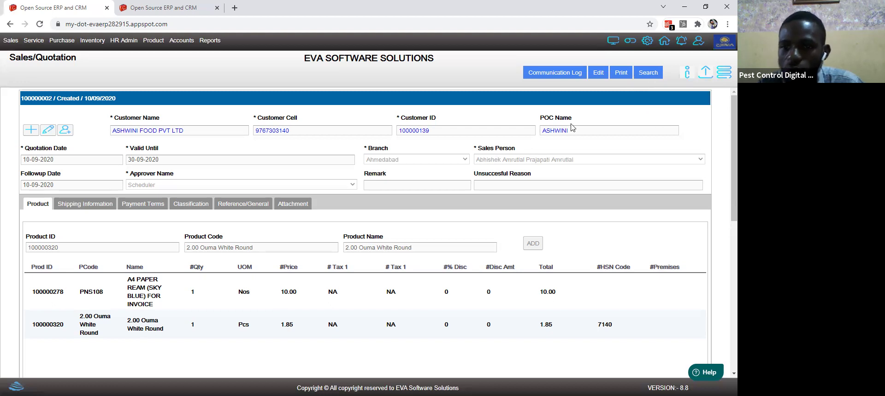
{"action": "left_click", "coordinate": [708, 71]}
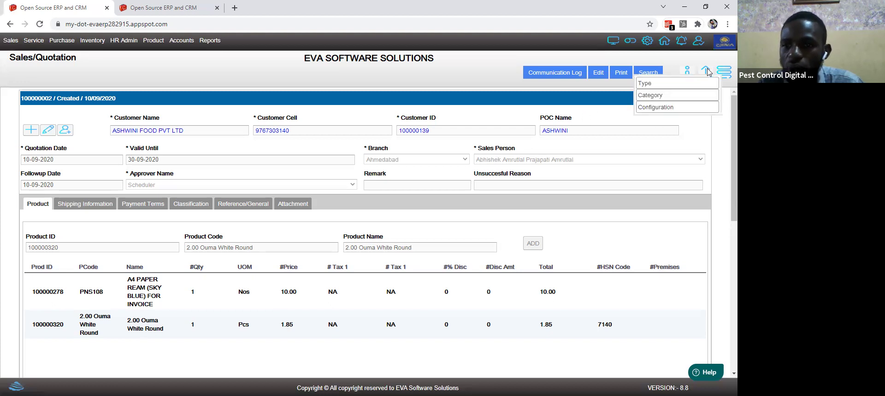
{"action": "left_click", "coordinate": [688, 70]}
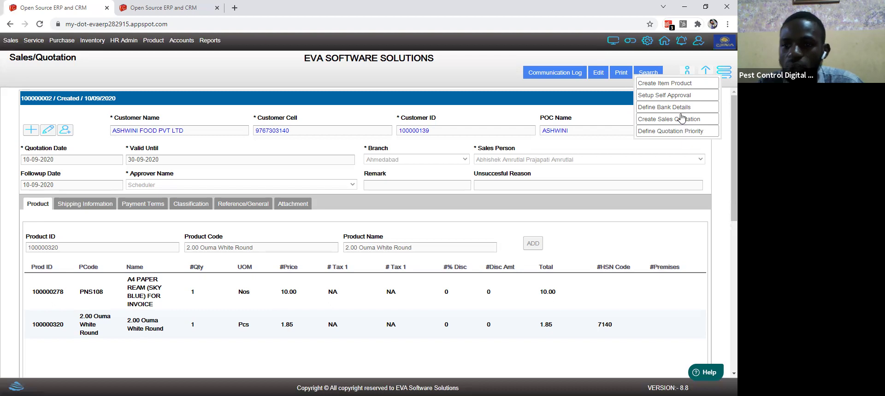
{"action": "left_click", "coordinate": [624, 95]}
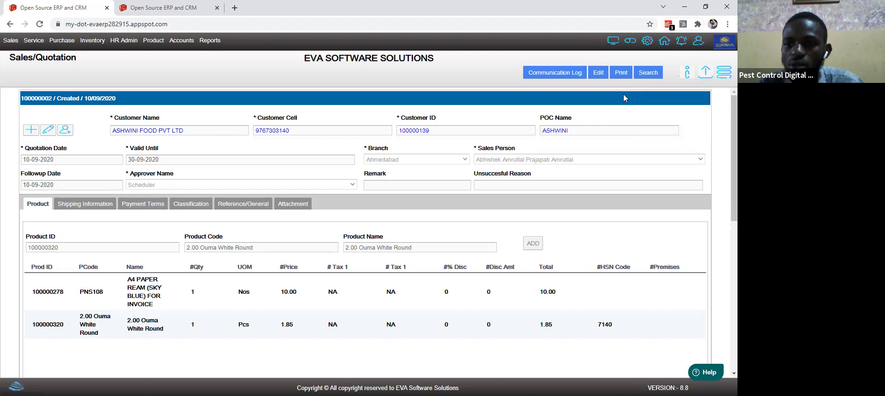
{"action": "left_click", "coordinate": [722, 77]}
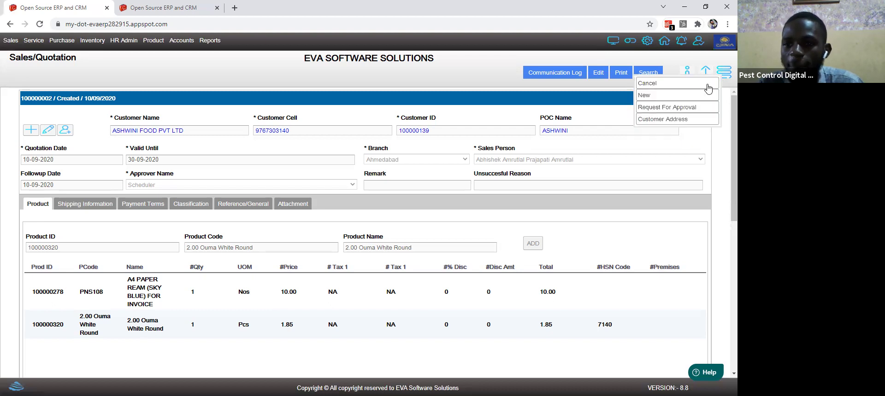
{"action": "left_click", "coordinate": [681, 109]}
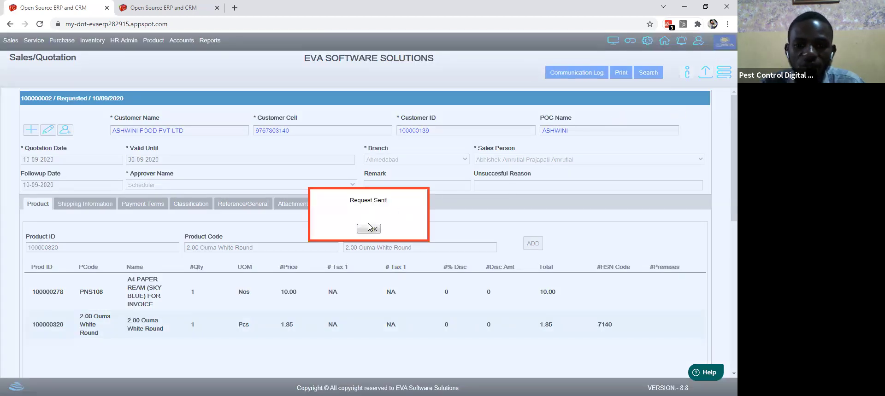
{"action": "left_click", "coordinate": [368, 228]}
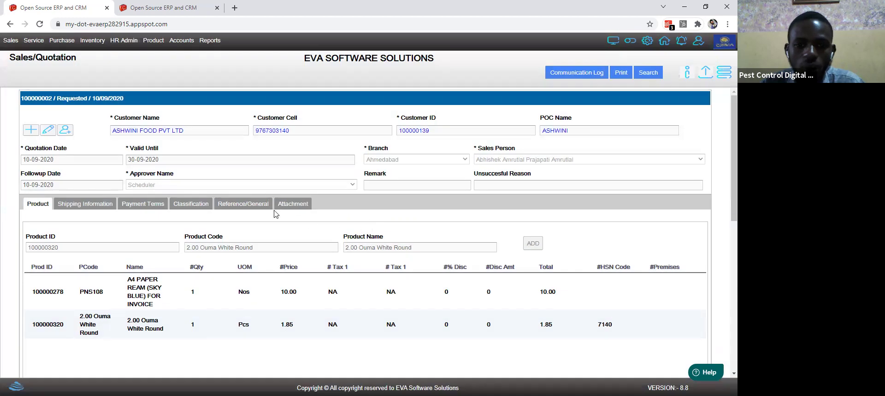
Step: Review the quotation's Attachment, Payment Terms and Shipping Information sections
{"action": "left_click", "coordinate": [291, 208]}
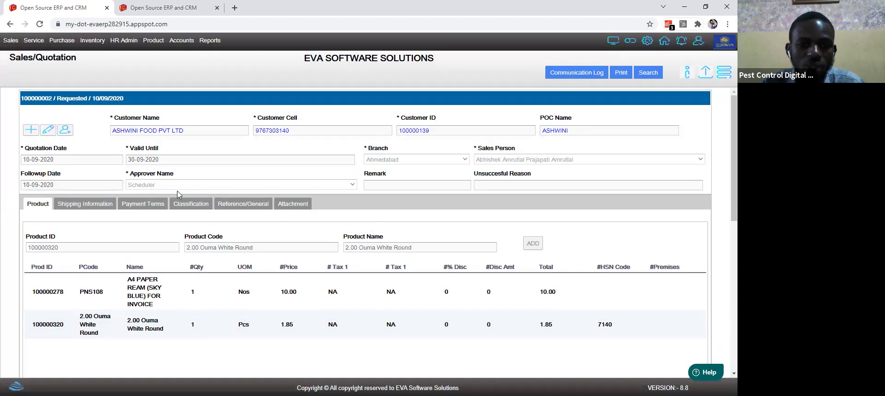
{"action": "left_click", "coordinate": [141, 208]}
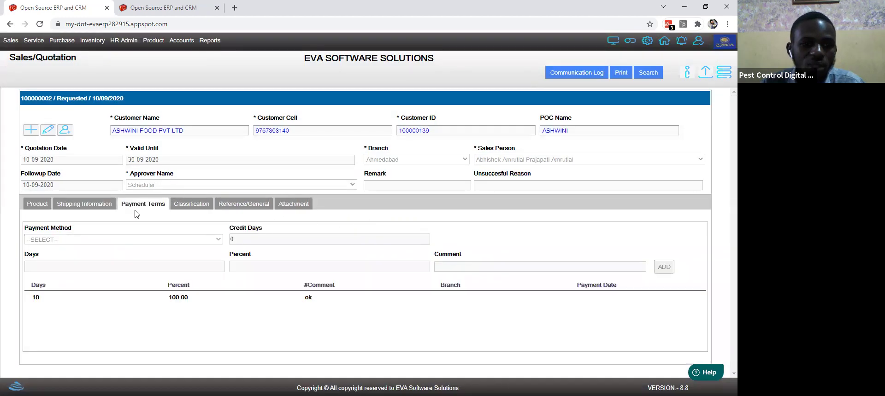
{"action": "left_click", "coordinate": [108, 208]}
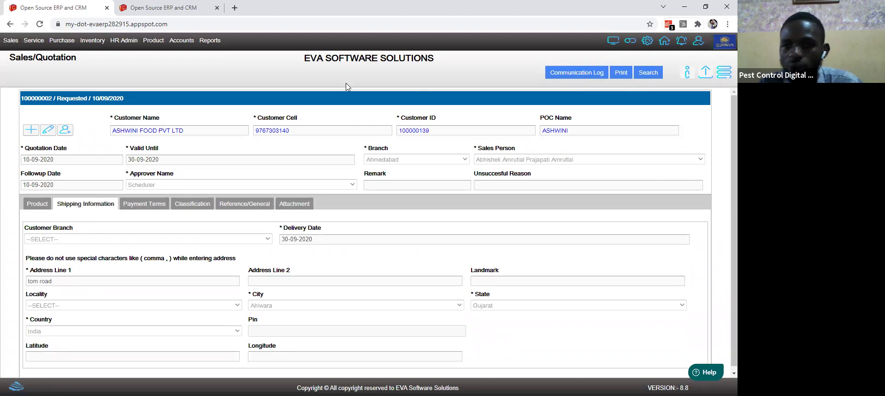
Step: Start a new customer and autofill the company name SB FUMIGATION SERVICE
{"action": "left_click", "coordinate": [10, 40]}
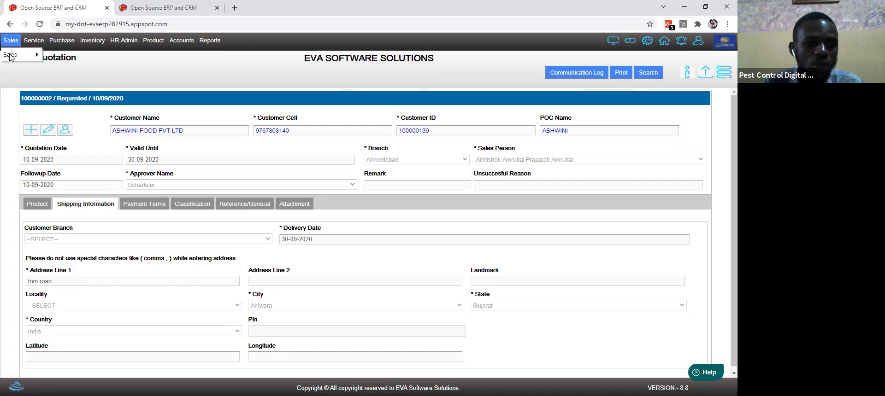
{"action": "mouse_move", "coordinate": [10, 55]}
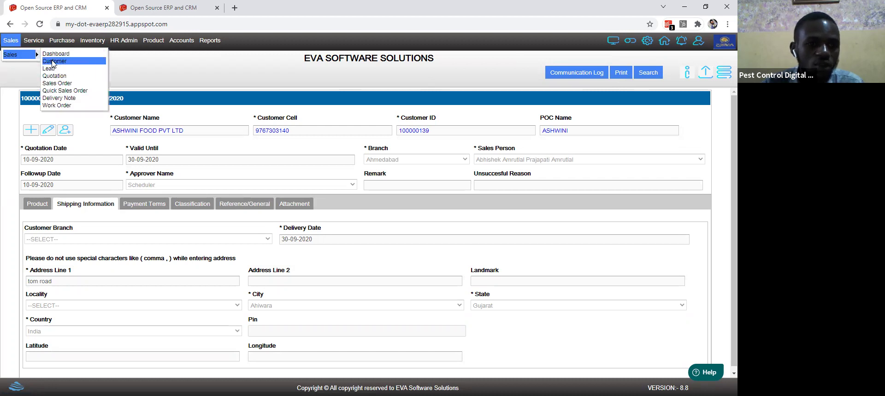
{"action": "left_click", "coordinate": [52, 62]}
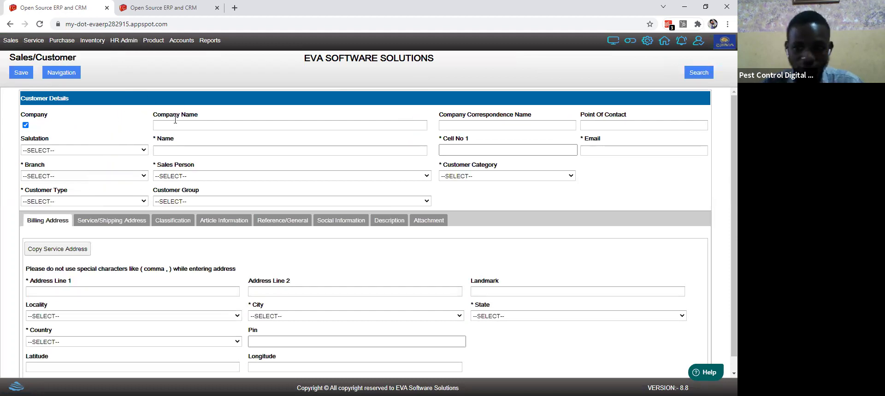
{"action": "left_click", "coordinate": [175, 125]}
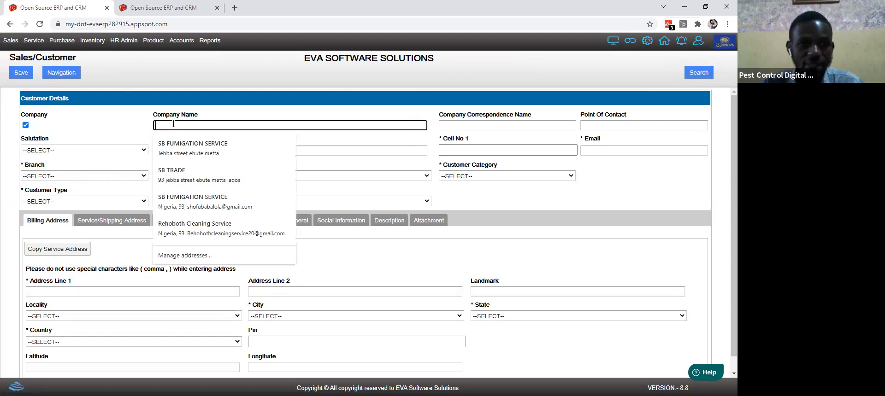
{"action": "left_click", "coordinate": [180, 148]}
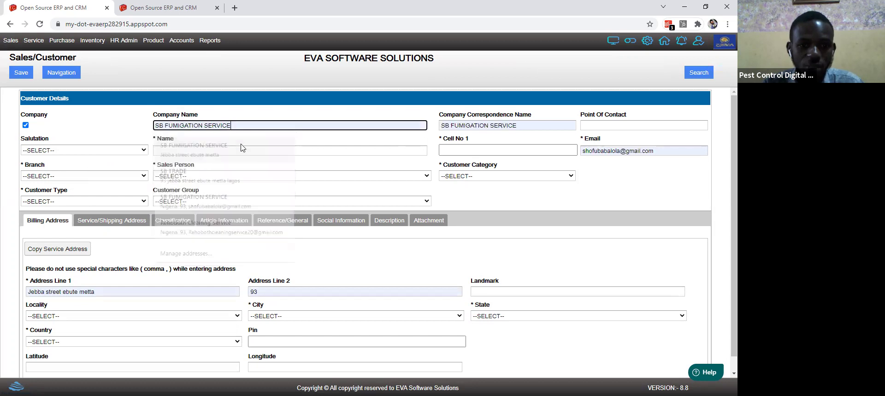
Step: Enter the point of contact, the cell number (corrected after a duplicate warning) and the customer's name
{"action": "left_click", "coordinate": [609, 126]}
{"action": "type", "text": "Tunde"}
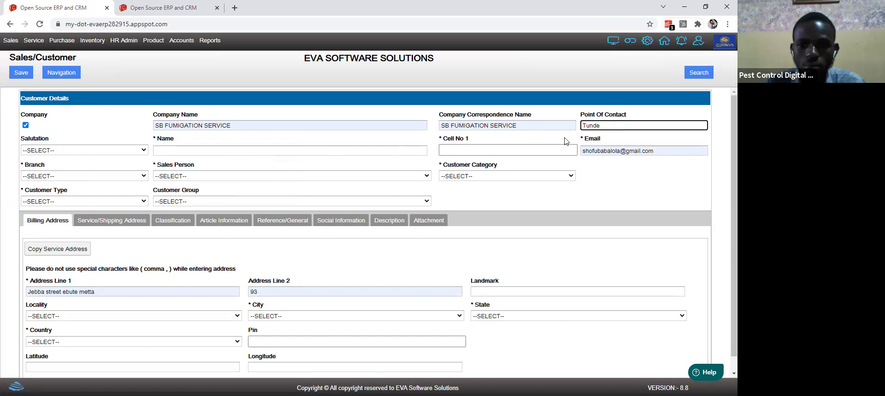
{"action": "left_click", "coordinate": [513, 151]}
{"action": "left_click", "coordinate": [272, 160]}
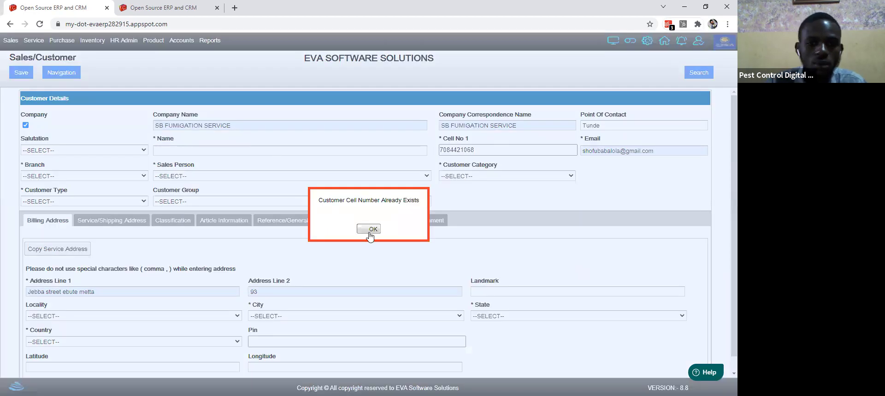
{"action": "left_click", "coordinate": [370, 229]}
{"action": "left_click", "coordinate": [479, 155]}
{"action": "type", "text": "9"}
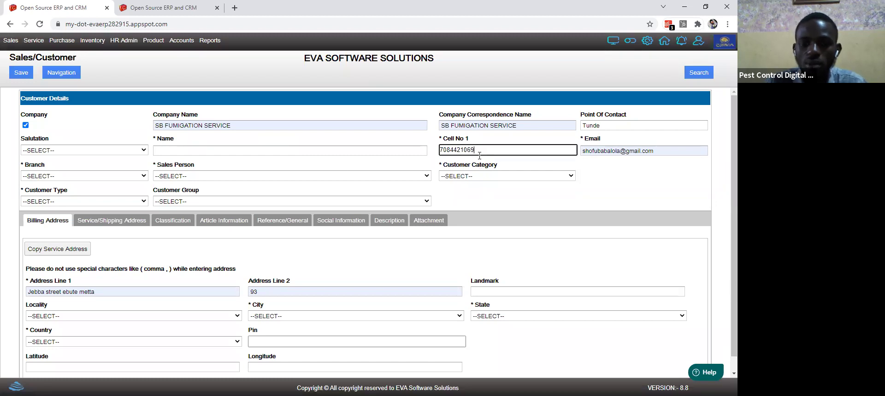
{"action": "left_click", "coordinate": [326, 154]}
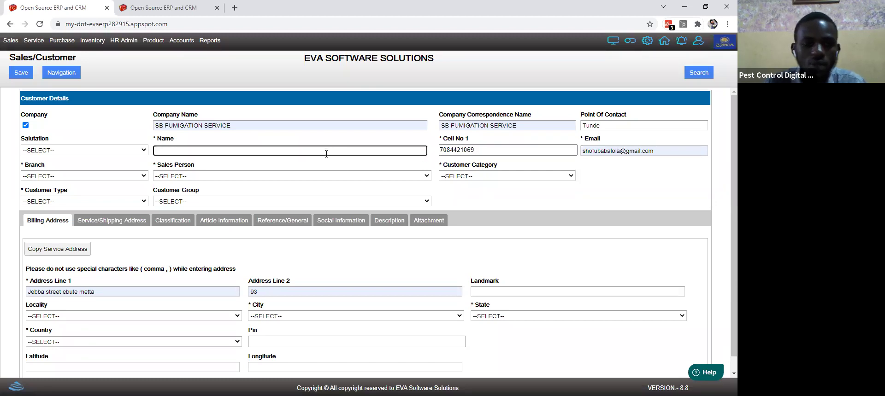
{"action": "type", "text": "Babatunde"}
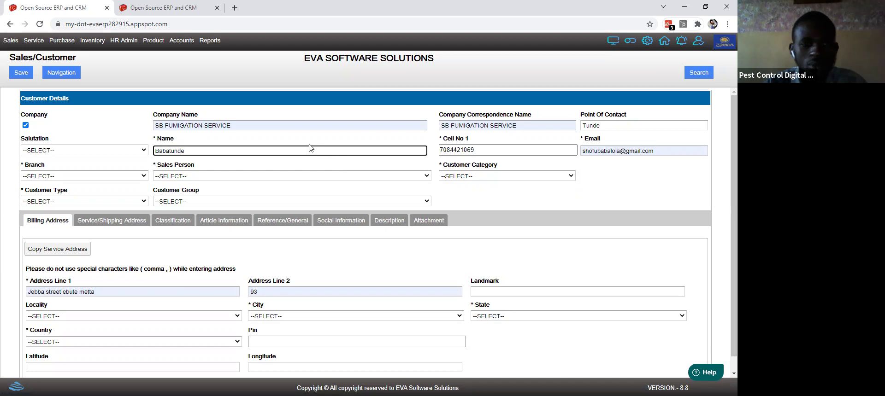
Step: Set the customer's salutation to Mr. and branch to Ahmedabad
{"action": "left_click", "coordinate": [96, 150]}
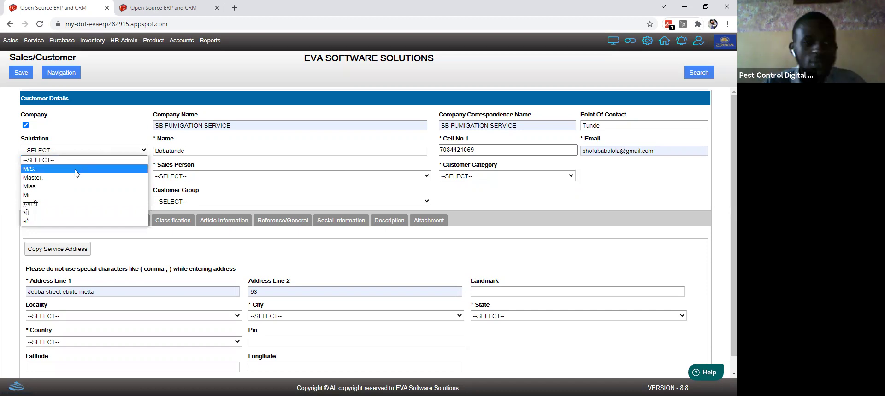
{"action": "left_click", "coordinate": [56, 196]}
{"action": "left_click", "coordinate": [48, 177]}
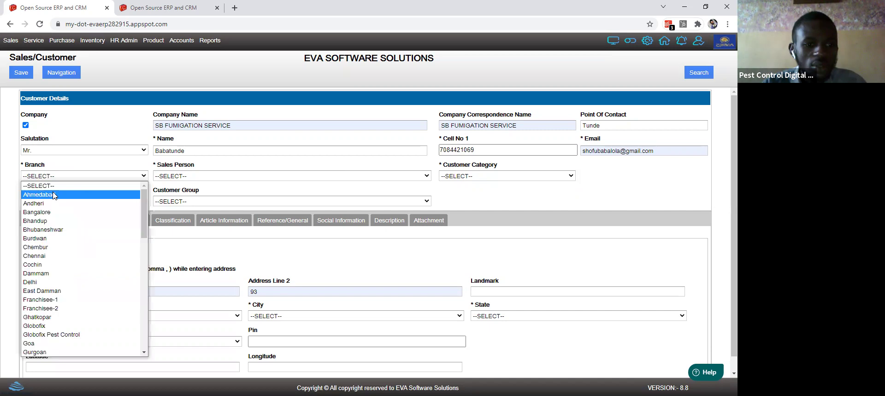
{"action": "left_click", "coordinate": [54, 196]}
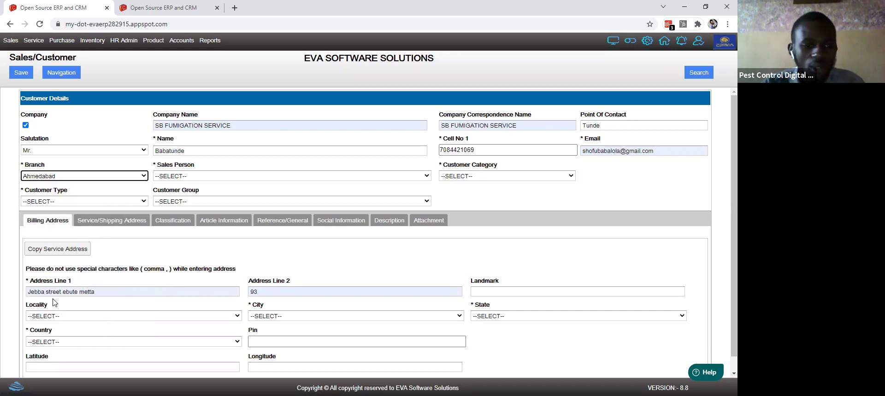
{"action": "left_click", "coordinate": [9, 40]}
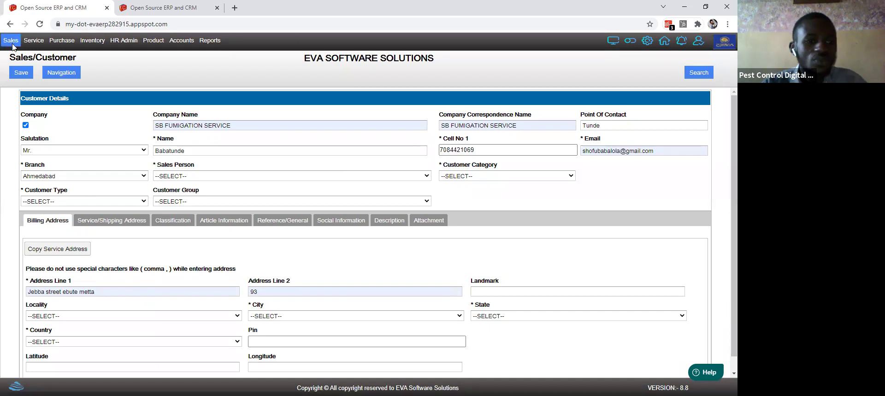
{"action": "mouse_move", "coordinate": [13, 54]}
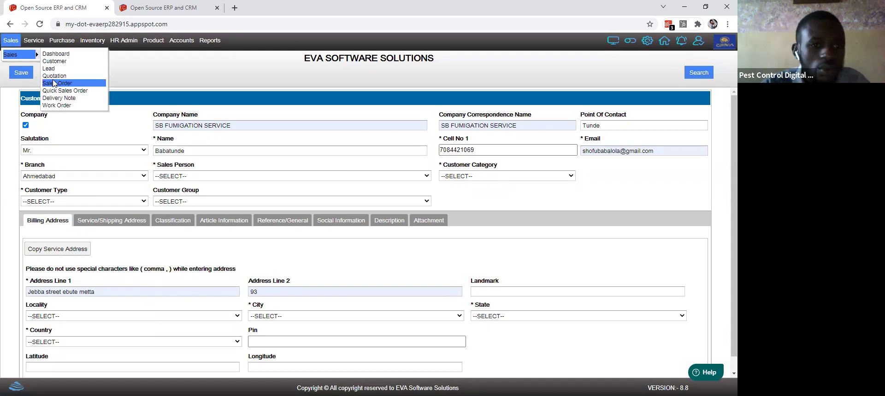
Step: Open a new Sales Order and view its Shipping Information, Classification and Payment Terms sections
{"action": "left_click", "coordinate": [55, 84]}
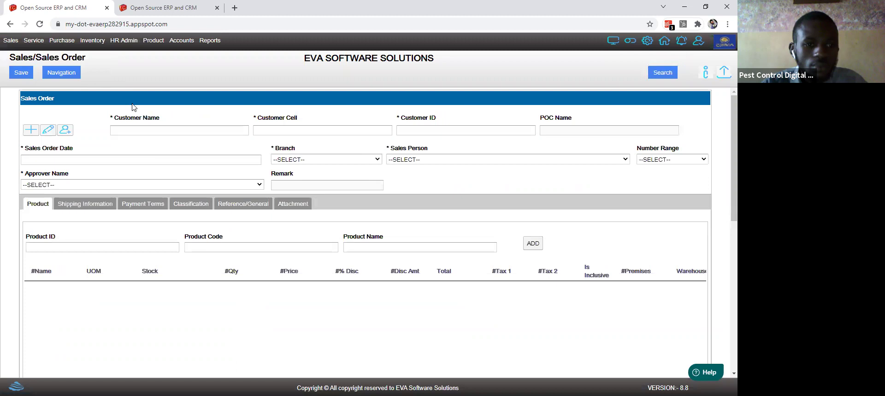
{"action": "left_click", "coordinate": [87, 206]}
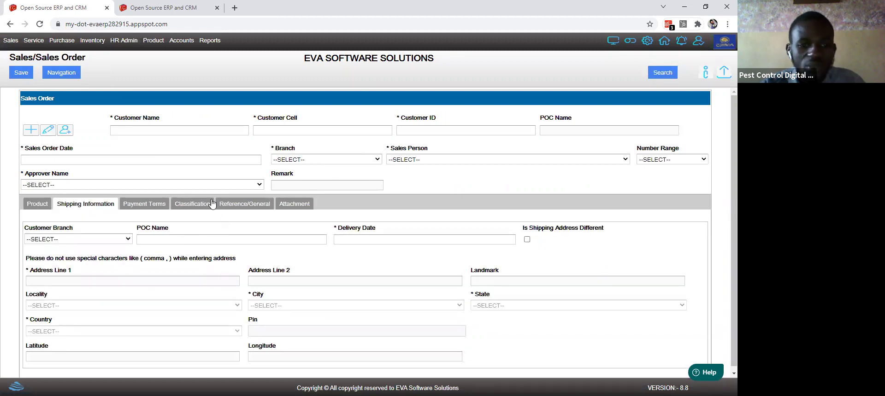
{"action": "left_click", "coordinate": [173, 207]}
{"action": "left_click", "coordinate": [148, 204]}
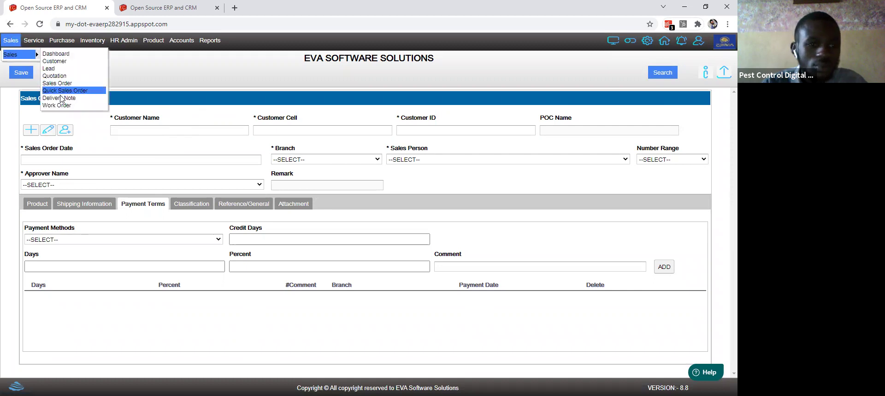
Step: Bring up the blank Work Order form
{"action": "left_click", "coordinate": [63, 106]}
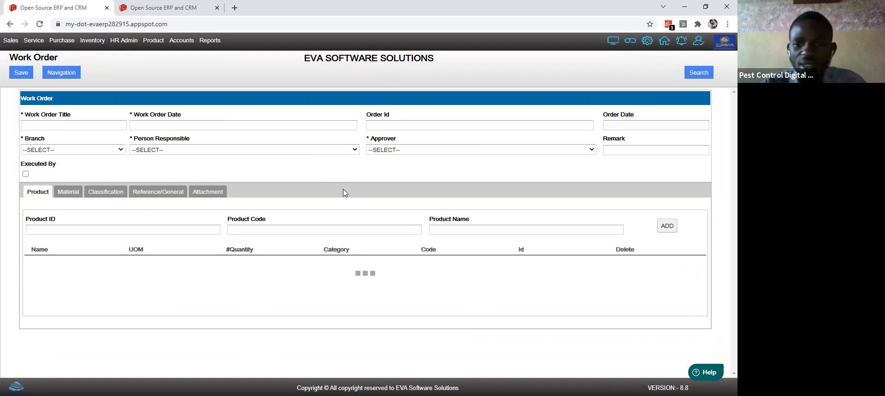
{"action": "left_click", "coordinate": [11, 43]}
{"action": "mouse_move", "coordinate": [10, 44]}
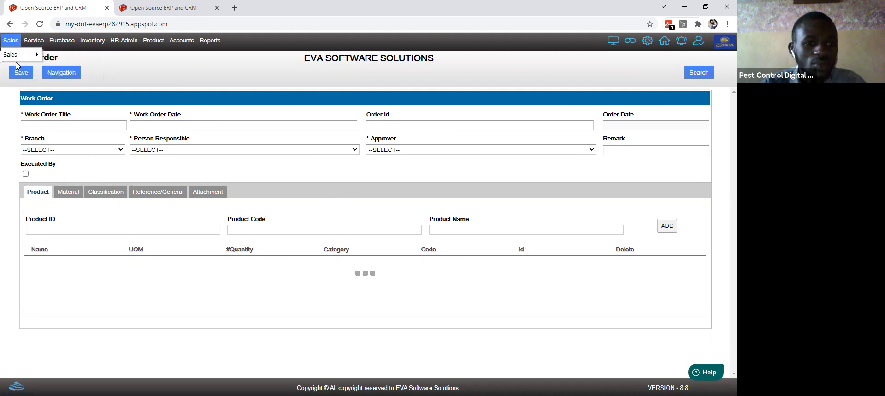
{"action": "mouse_move", "coordinate": [27, 55]}
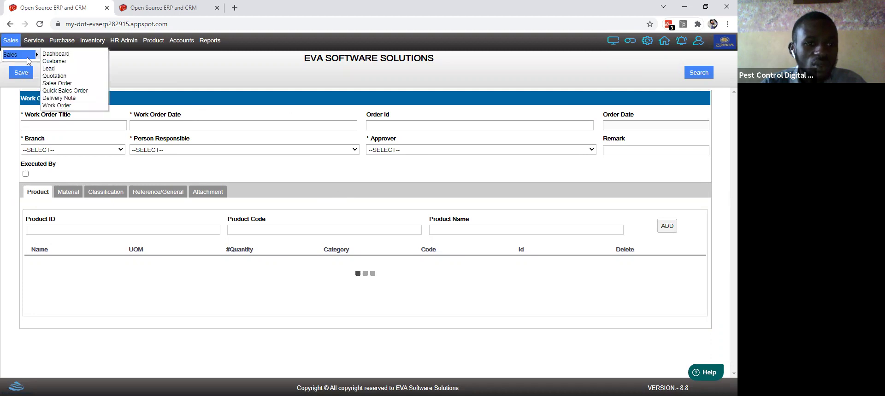
Step: Open the Delivery Note form, view its tracking information, and close the delivery date calendar
{"action": "left_click", "coordinate": [62, 99]}
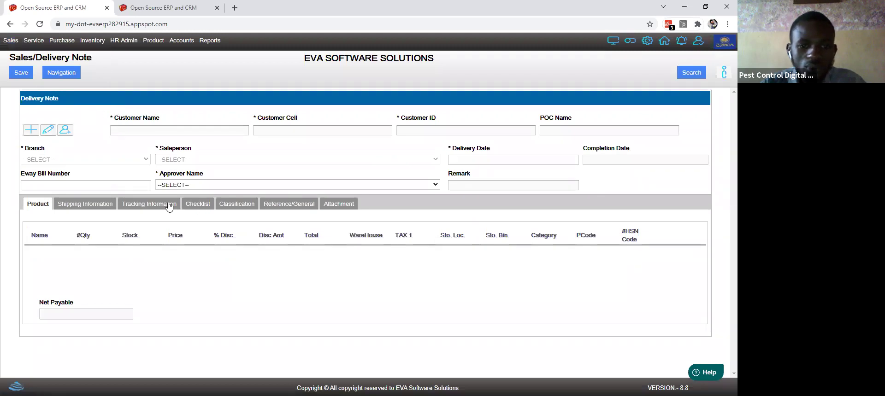
{"action": "left_click", "coordinate": [156, 209]}
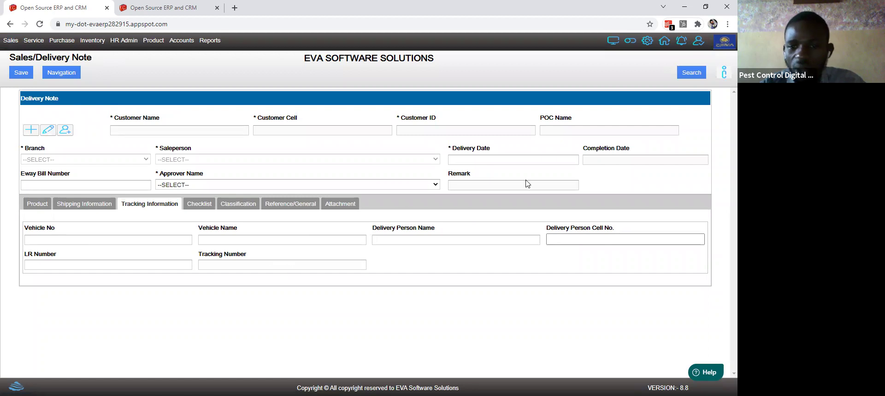
{"action": "left_click", "coordinate": [484, 157]}
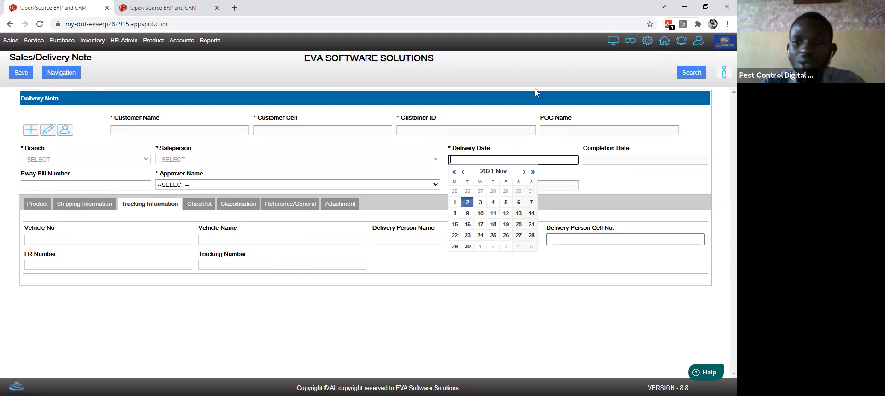
{"action": "left_click", "coordinate": [724, 74]}
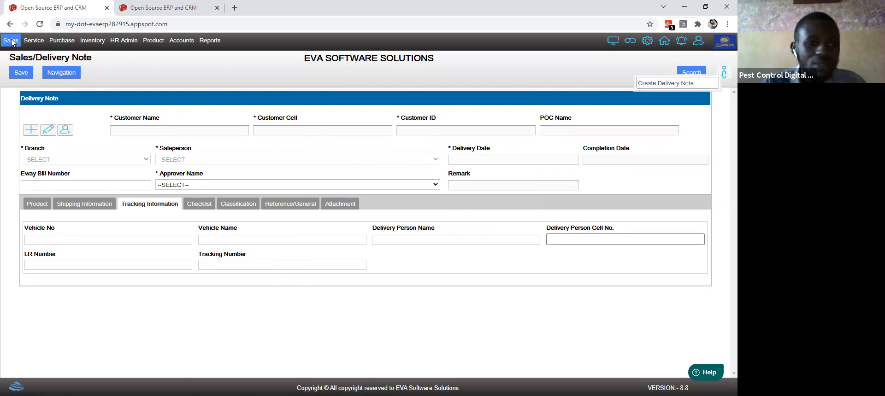
{"action": "mouse_move", "coordinate": [29, 43]}
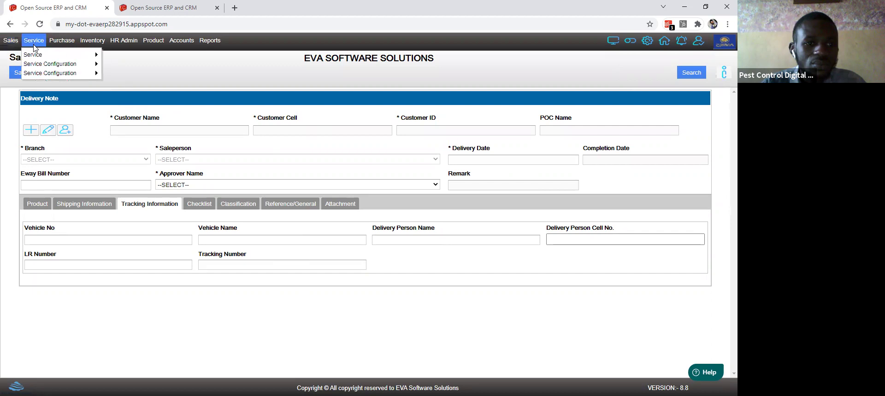
Step: Go to Dashboard/Home and filter it by the Bhubaneshwar branch and a sales person
{"action": "left_click", "coordinate": [33, 45]}
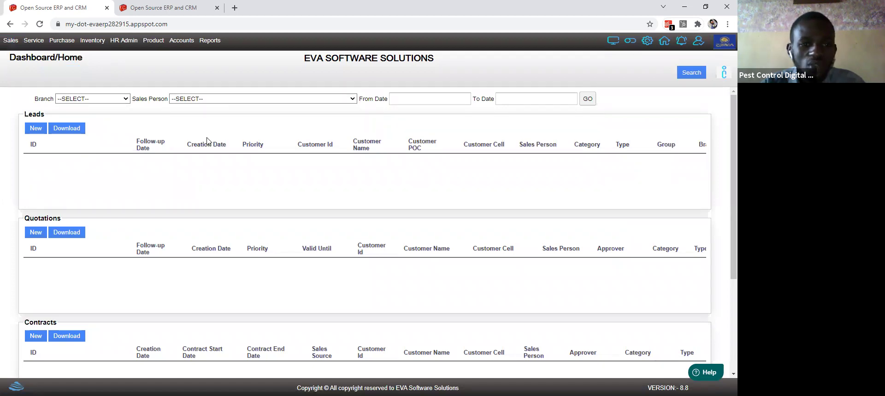
{"action": "left_click", "coordinate": [92, 98]}
{"action": "key", "text": "Return"}
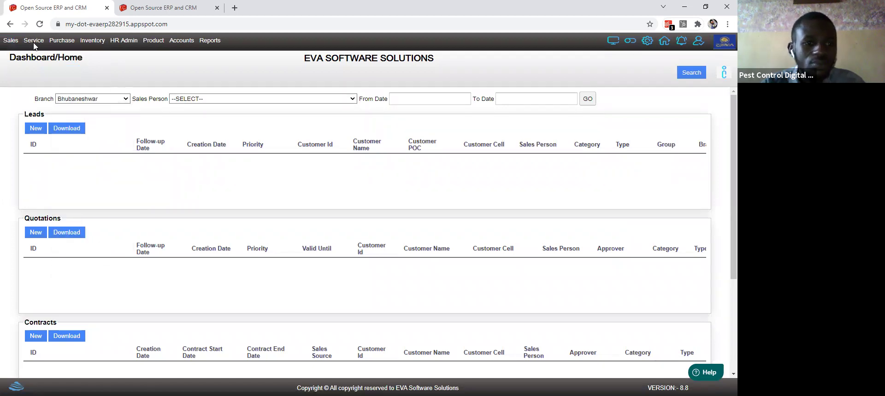
{"action": "key", "text": "Tab"}
{"action": "key", "text": "alt+Down"}
{"action": "key", "text": "Return"}
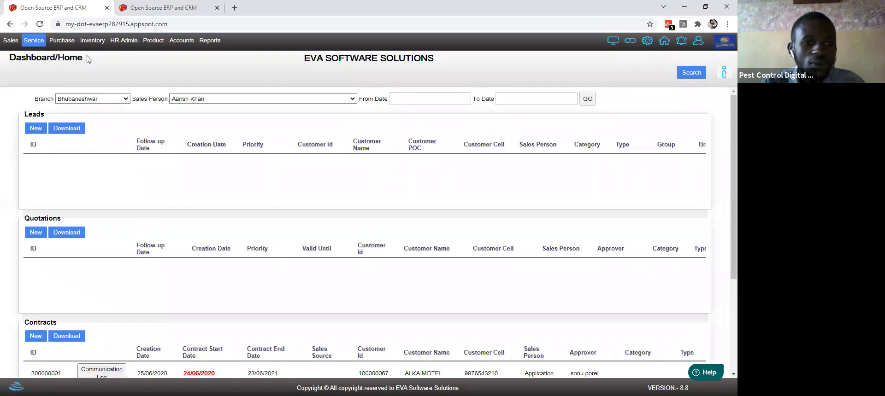
Step: Reset the dashboard filters, then try the From Date and To Date pickers
{"action": "left_click", "coordinate": [33, 41]}
{"action": "mouse_move", "coordinate": [59, 55]}
{"action": "left_click", "coordinate": [120, 55]}
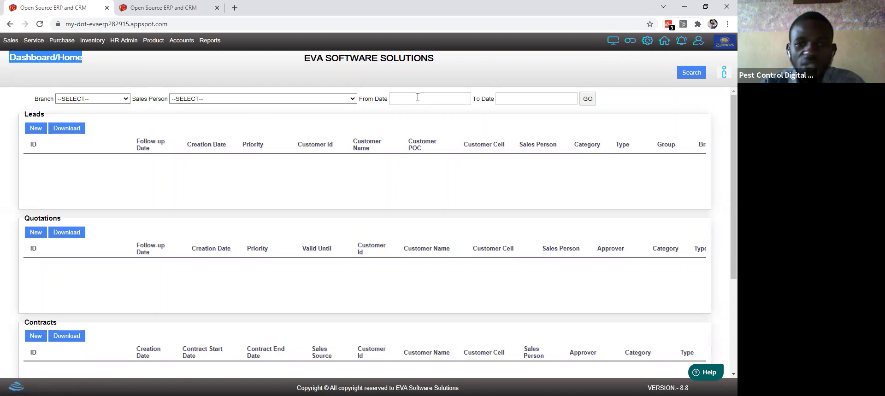
{"action": "left_click", "coordinate": [417, 99]}
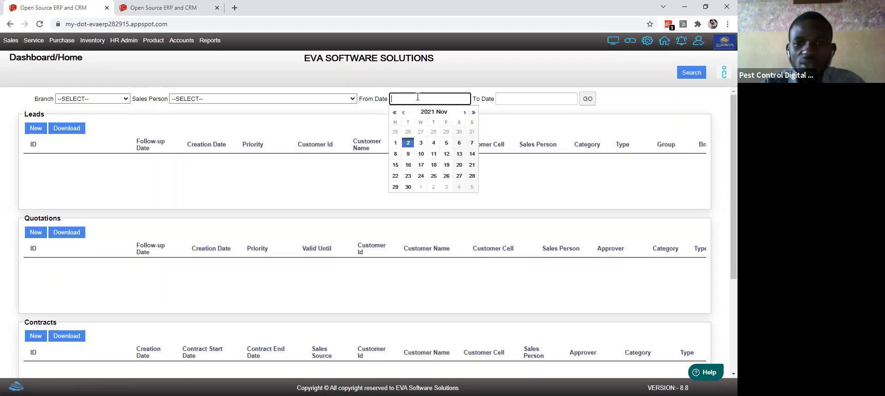
{"action": "left_click", "coordinate": [537, 98]}
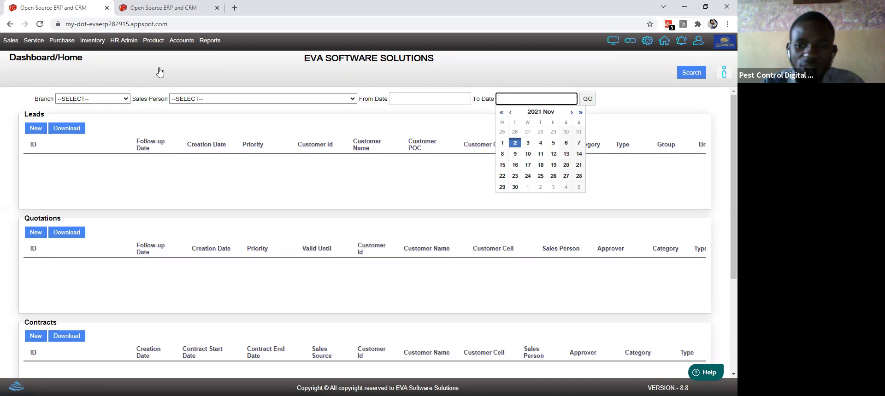
{"action": "left_click", "coordinate": [41, 42]}
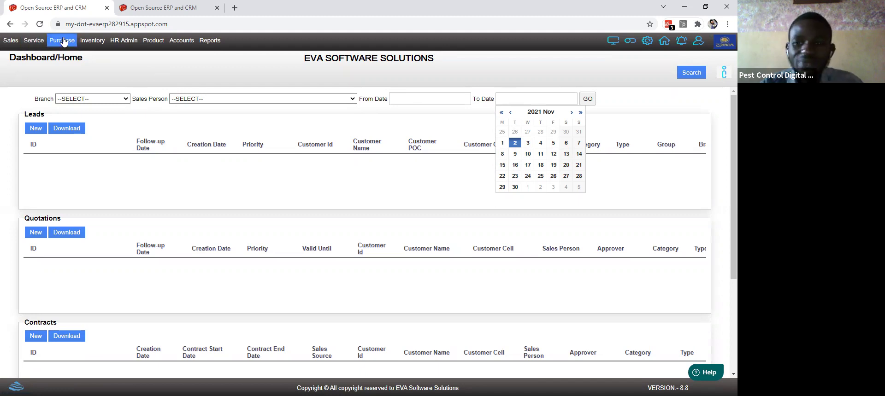
Step: Open Service Configuration > Service Type, listing SINGLE, PERIODIC, Complain, Single and Periodic
{"action": "left_click", "coordinate": [34, 40]}
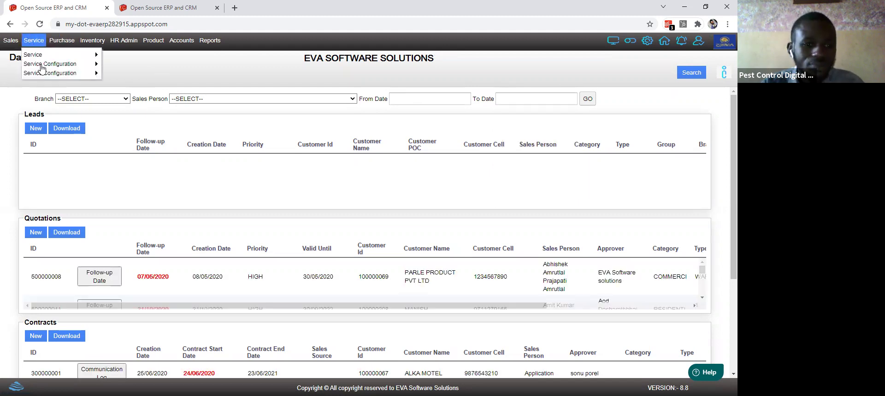
{"action": "mouse_move", "coordinate": [42, 68]}
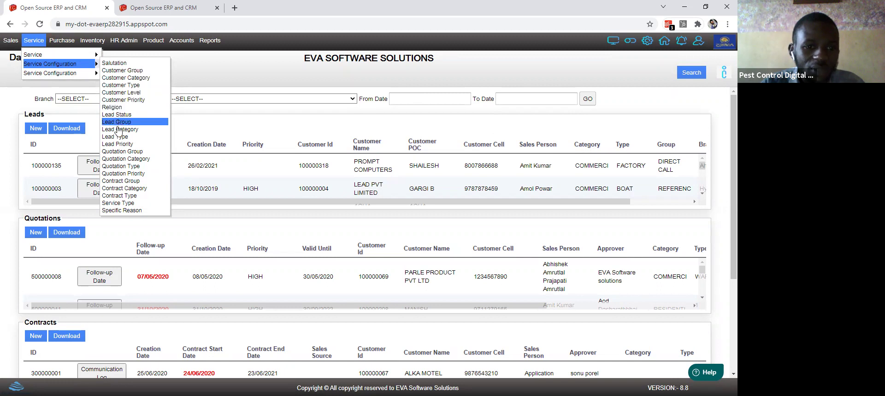
{"action": "left_click", "coordinate": [126, 204]}
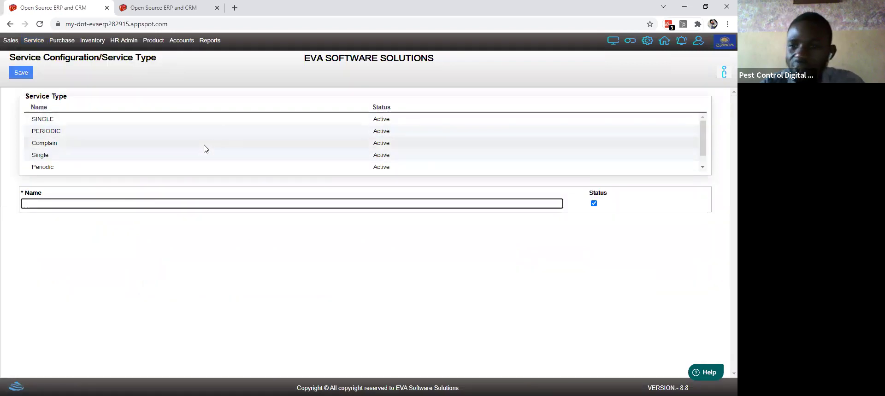
{"action": "double_click", "coordinate": [33, 46]}
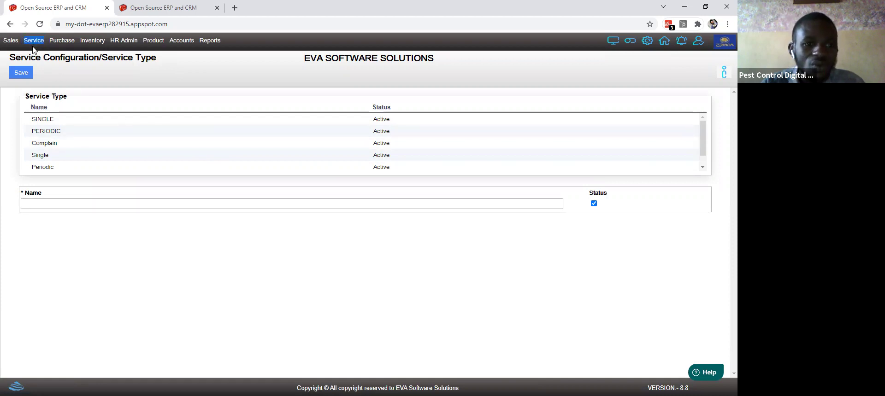
Step: From the Complain Dashboard, start a new support ticket dated 02-11-2021
{"action": "left_click", "coordinate": [36, 45]}
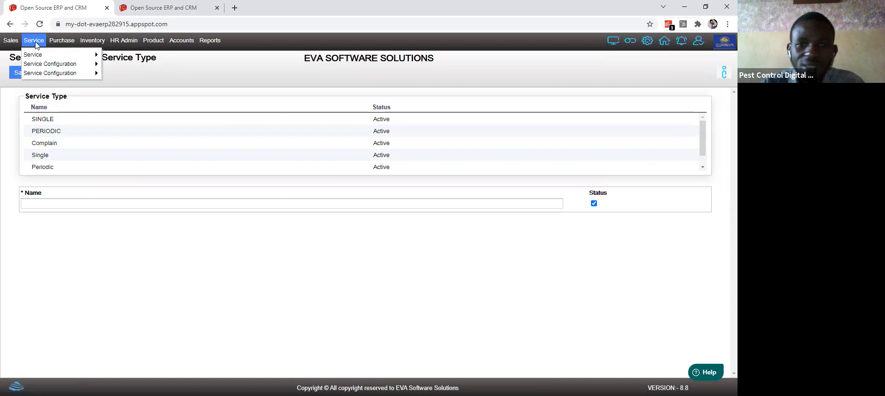
{"action": "mouse_move", "coordinate": [45, 55]}
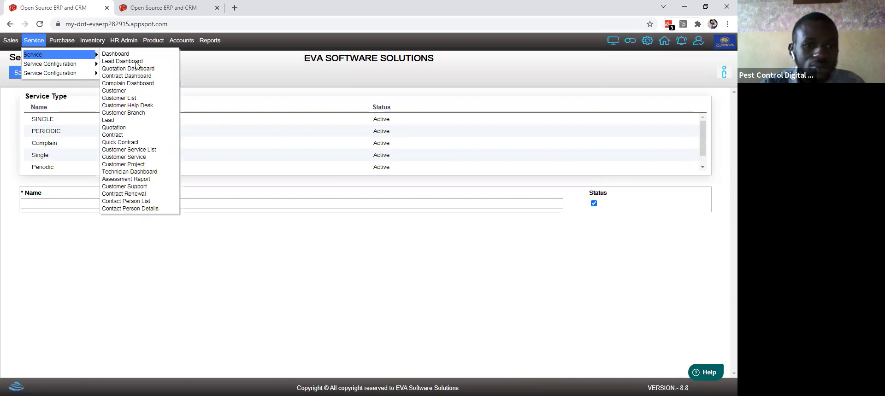
{"action": "left_click", "coordinate": [133, 84]}
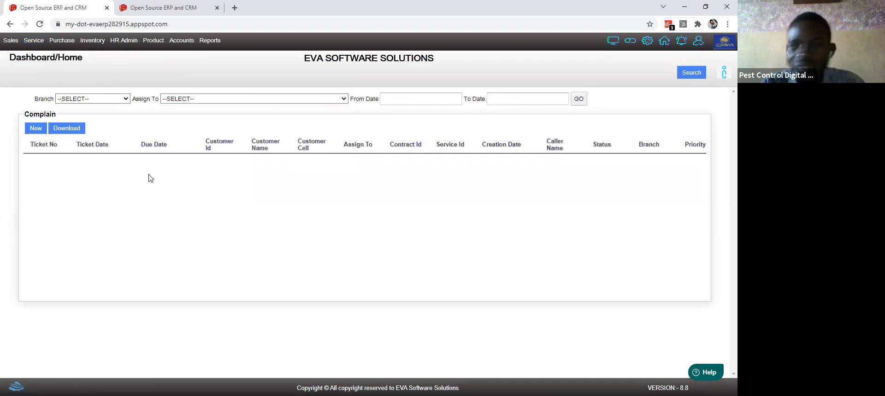
{"action": "left_click", "coordinate": [44, 133]}
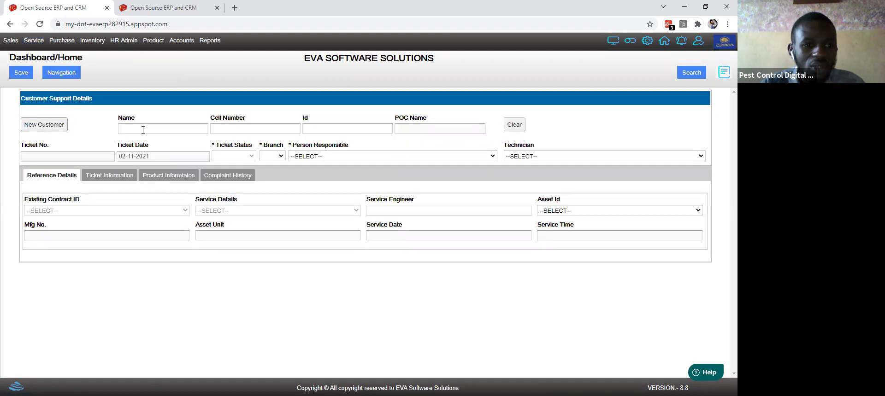
Step: Set the ticket's customer to BALAJI WAFERS PVT.LTD and branch to Bangalore
{"action": "left_click", "coordinate": [173, 130]}
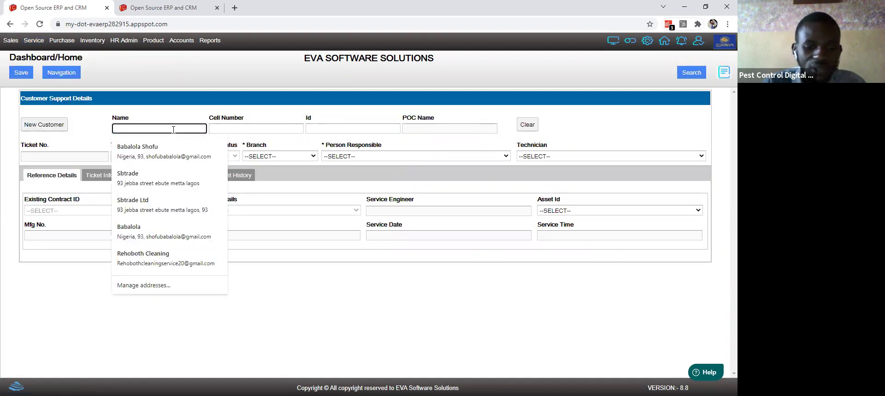
{"action": "type", "text": "b"}
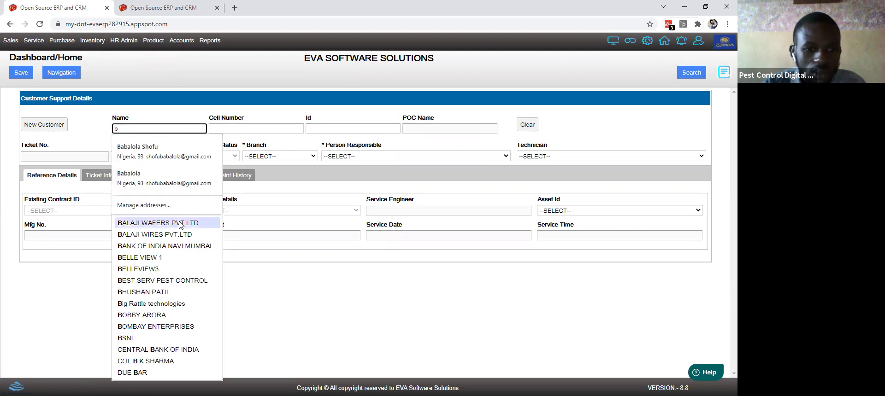
{"action": "left_click", "coordinate": [180, 223]}
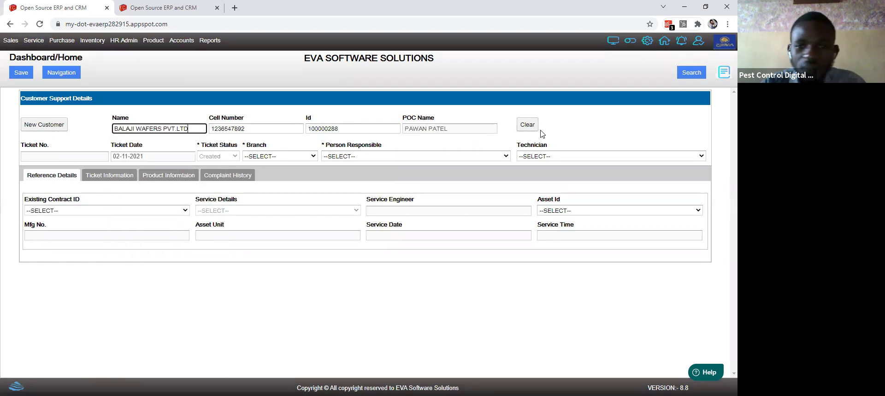
{"action": "left_click", "coordinate": [277, 156]}
{"action": "left_click", "coordinate": [371, 156]}
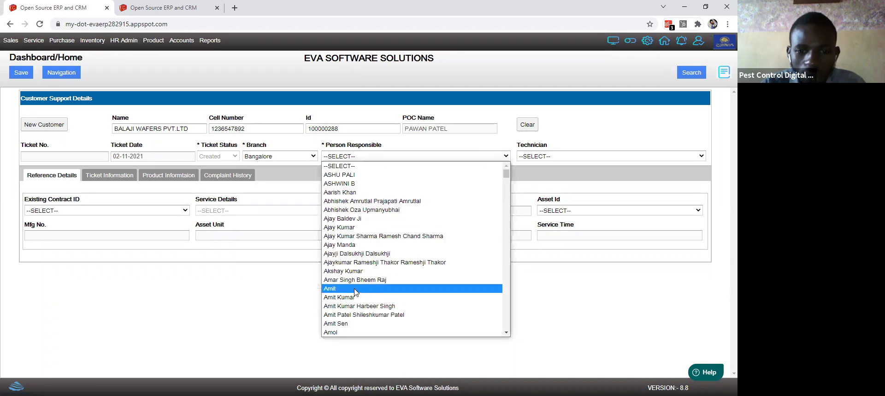
Step: Assign the responsible person and technician, and link the customer's existing contract
{"action": "left_click", "coordinate": [355, 289]}
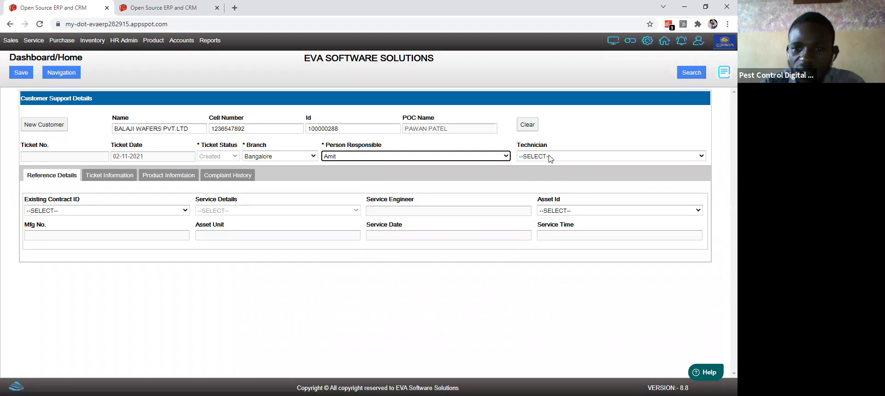
{"action": "left_click", "coordinate": [550, 157]}
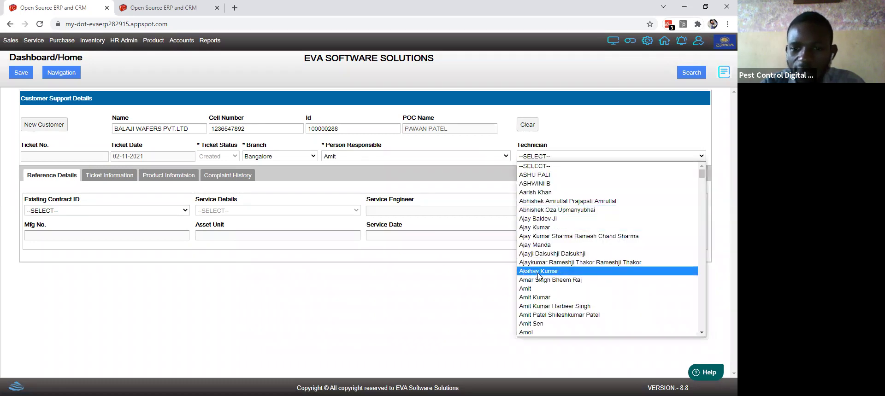
{"action": "left_click", "coordinate": [538, 272]}
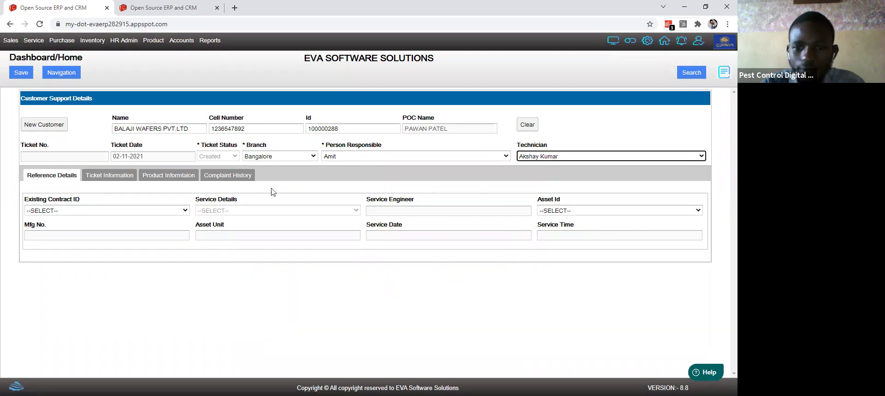
{"action": "left_click", "coordinate": [76, 212]}
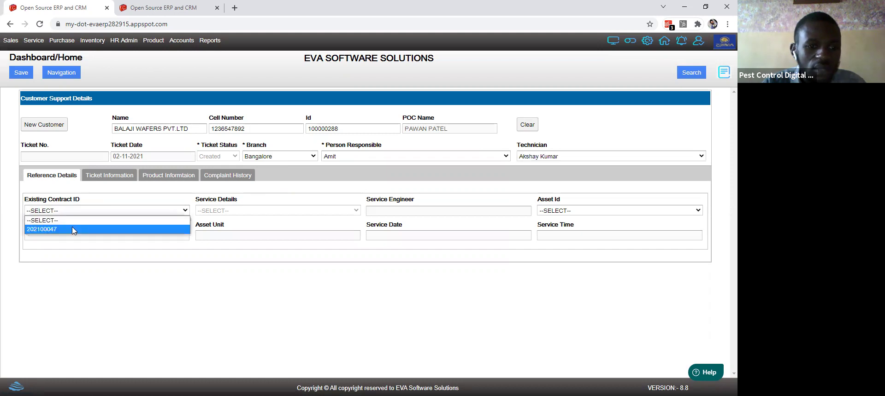
{"action": "left_click", "coordinate": [73, 229]}
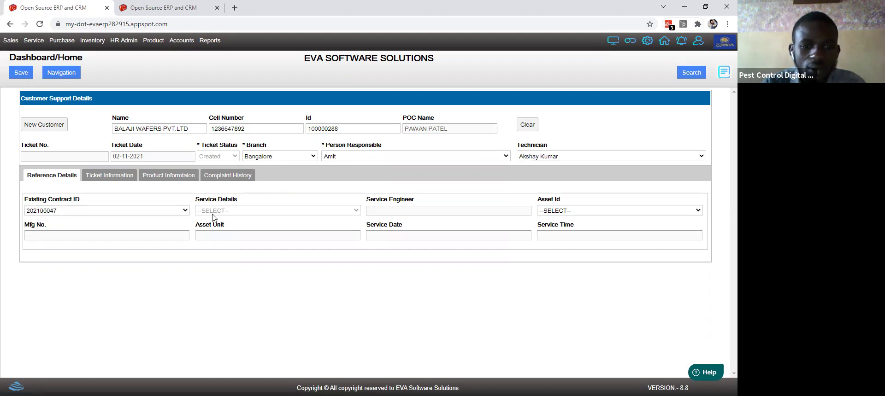
Step: Move the support ticket from ticket details to Product Information, with empty product, brand, model and serial fields
{"action": "left_click", "coordinate": [98, 177]}
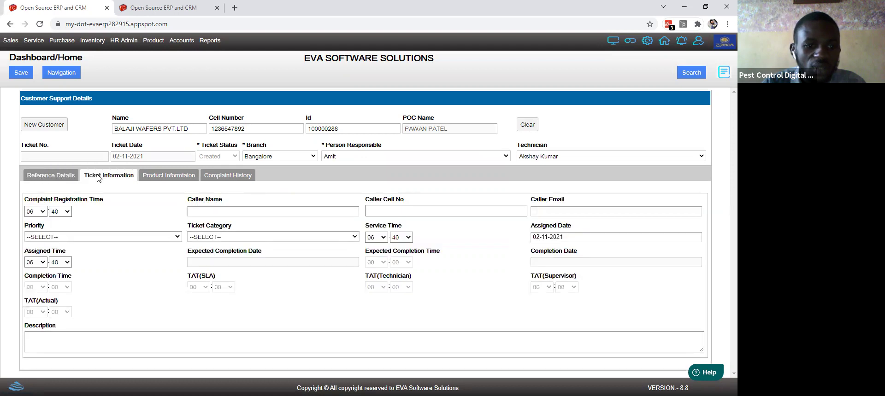
{"action": "left_click", "coordinate": [42, 213]}
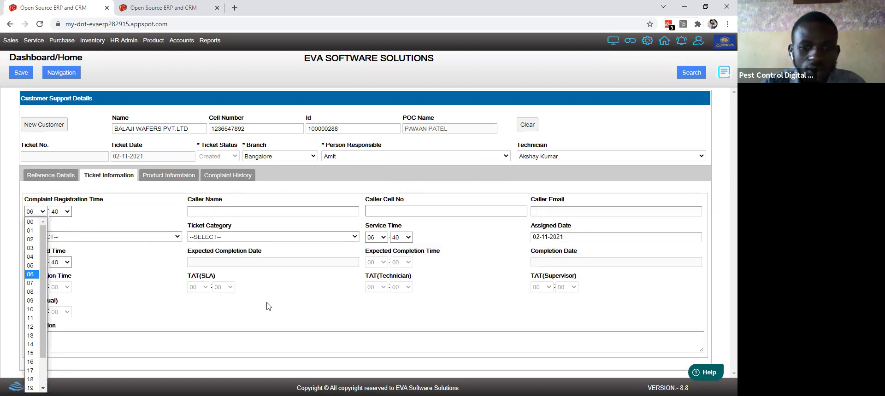
{"action": "left_click", "coordinate": [355, 317]}
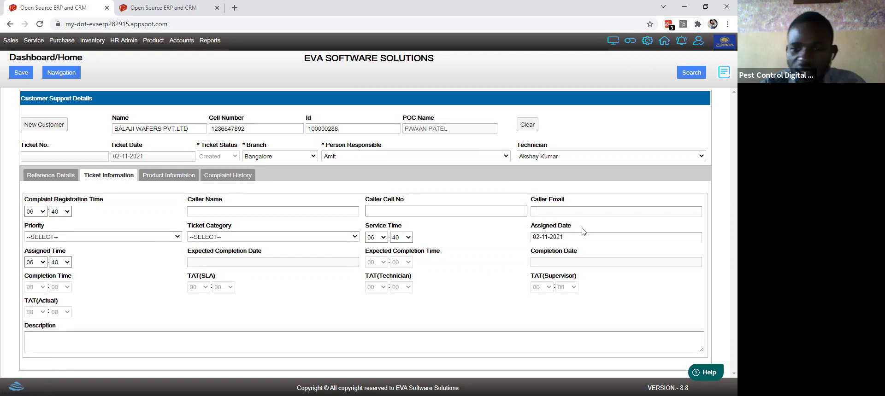
{"action": "left_click", "coordinate": [480, 210]}
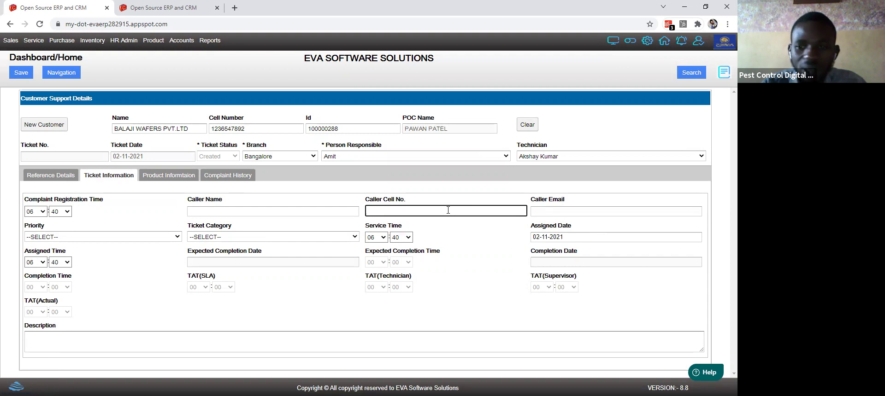
{"action": "left_click", "coordinate": [167, 174]}
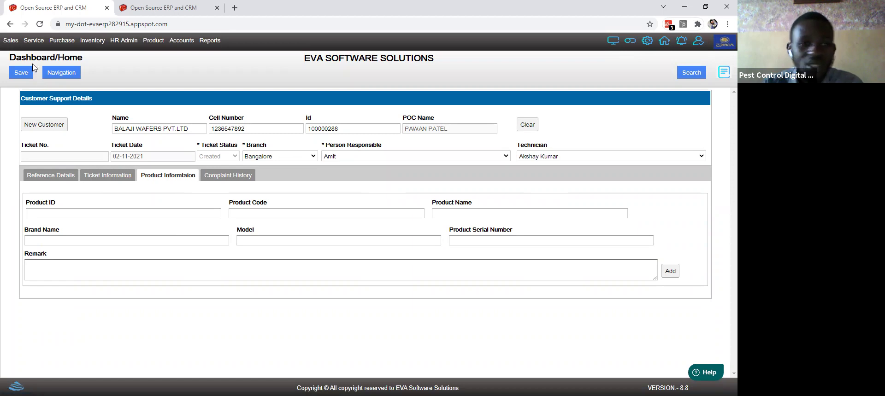
{"action": "left_click", "coordinate": [35, 41]}
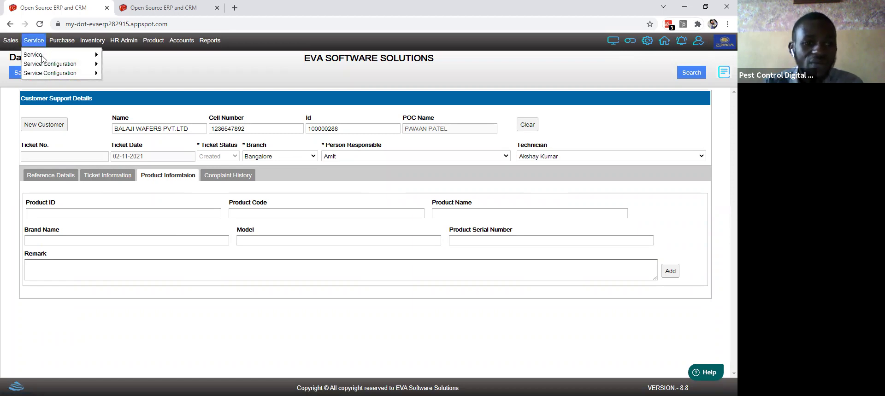
Step: Open Customer Help Desk and scroll through its person, contract, billing and document sections
{"action": "mouse_move", "coordinate": [85, 59]}
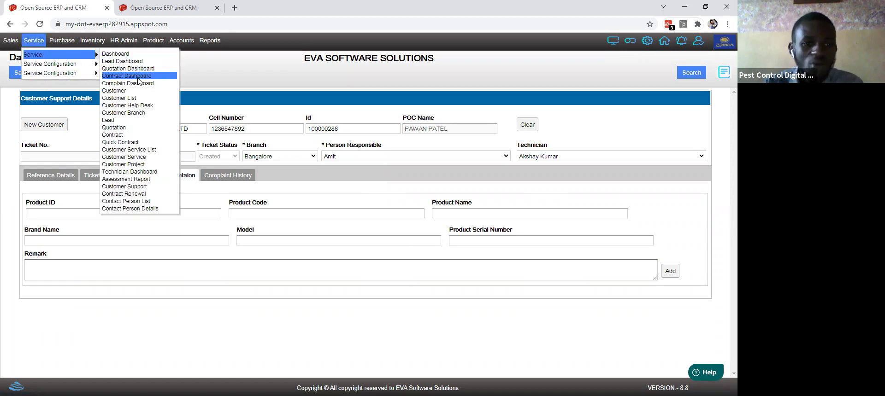
{"action": "left_click", "coordinate": [136, 107]}
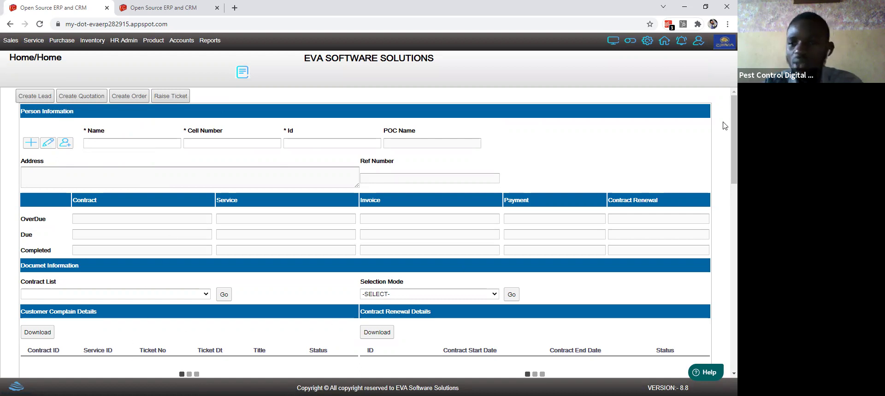
{"action": "scroll", "coordinate": [725, 215], "scroll_direction": "down", "scroll_amount": 5}
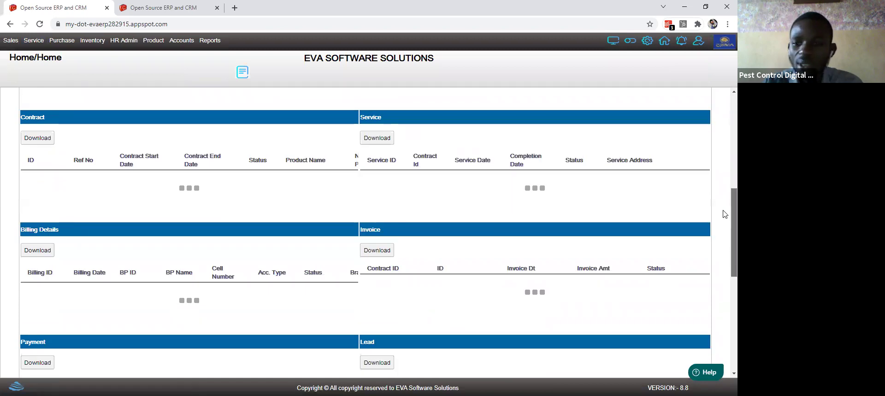
{"action": "scroll", "coordinate": [725, 214], "scroll_direction": "down", "scroll_amount": 7}
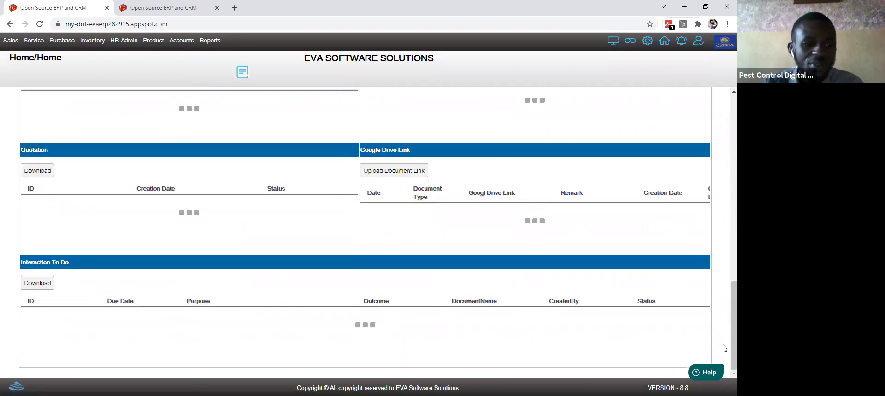
{"action": "scroll", "coordinate": [724, 217], "scroll_direction": "up", "scroll_amount": 5}
{"action": "scroll", "coordinate": [725, 165], "scroll_direction": "up", "scroll_amount": 6}
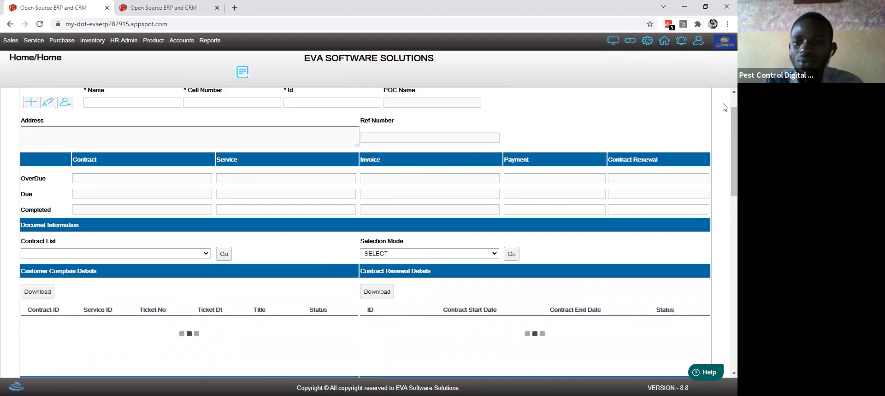
{"action": "scroll", "coordinate": [725, 108], "scroll_direction": "up", "scroll_amount": 1}
{"action": "left_click", "coordinate": [98, 144]}
Step: Find the customer company by searching 'b' and open its CCTV Maintenance service dated 30-11-2021
{"action": "type", "text": "b"}
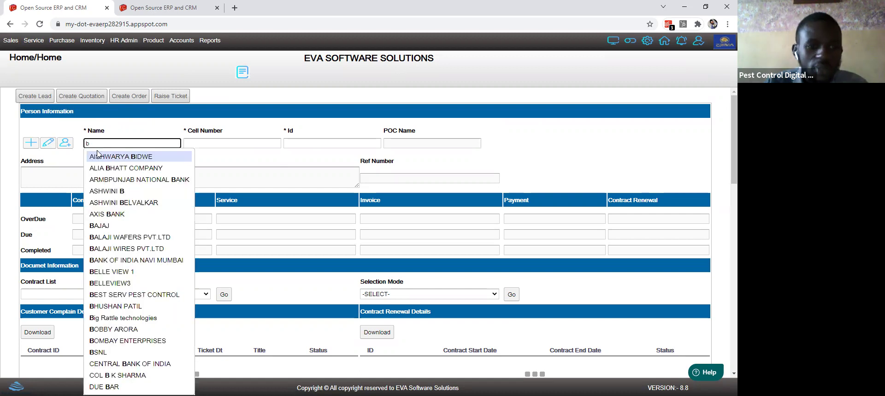
{"action": "left_click", "coordinate": [98, 168]}
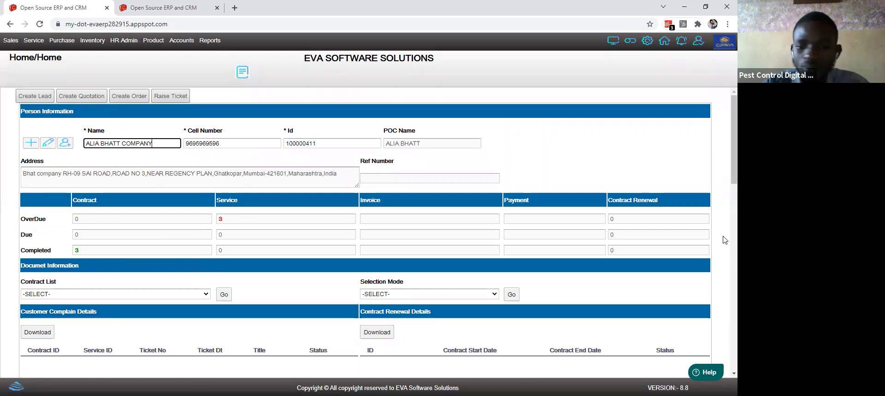
{"action": "left_click_drag", "start_coordinate": [733, 150], "coordinate": [723, 224]}
{"action": "scroll", "coordinate": [723, 225], "scroll_direction": "down", "scroll_amount": 1}
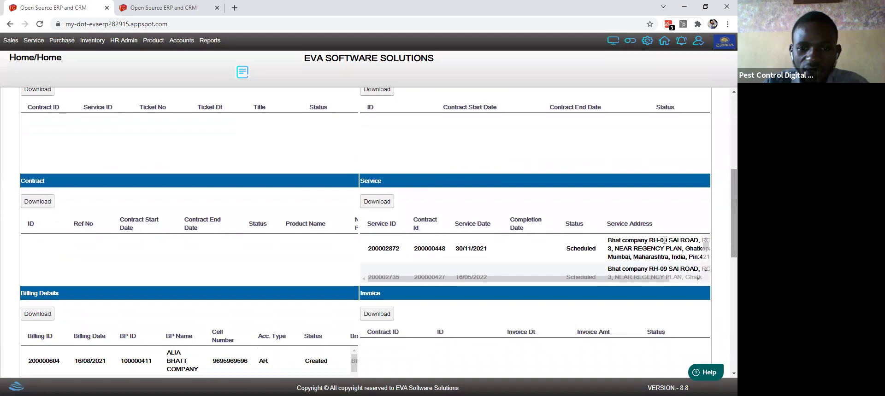
{"action": "left_click", "coordinate": [621, 249]}
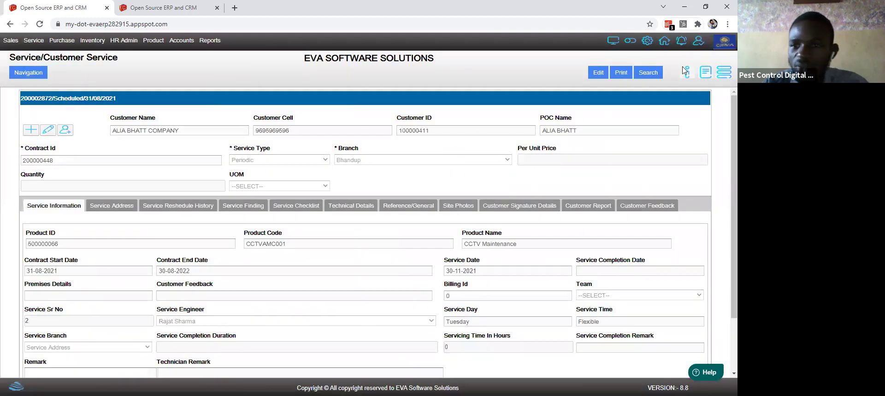
Step: Review the service record's site photos, service address, reschedule history and findings sections
{"action": "left_click", "coordinate": [623, 72]}
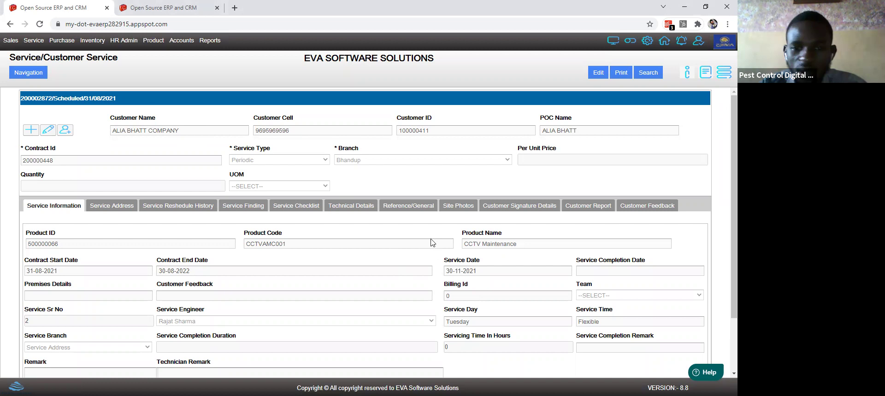
{"action": "left_click", "coordinate": [457, 204]}
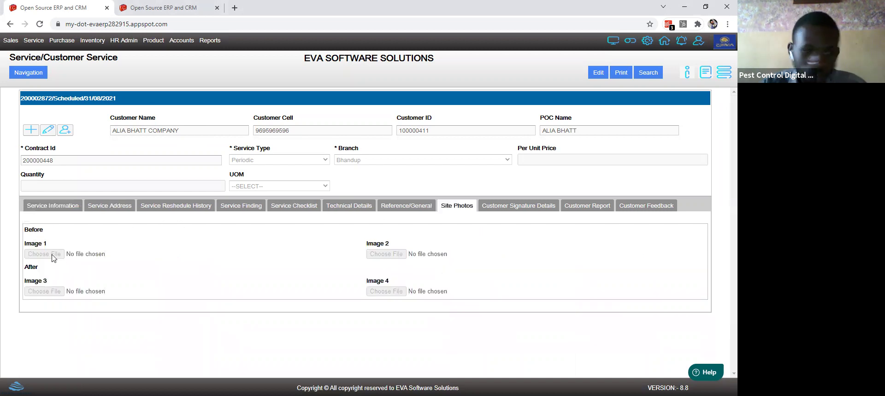
{"action": "left_click", "coordinate": [100, 207]}
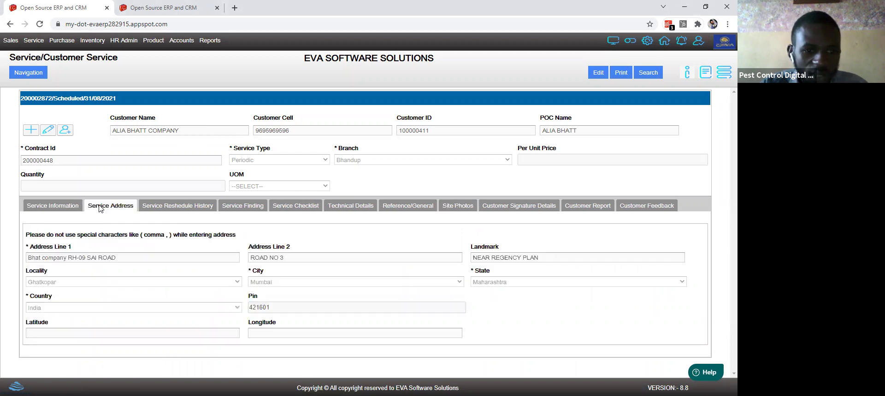
{"action": "left_click", "coordinate": [177, 206]}
{"action": "left_click", "coordinate": [241, 207]}
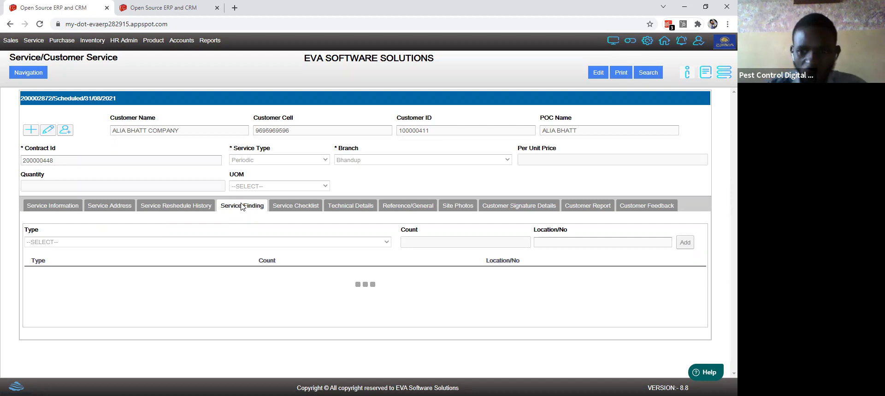
Step: Check the service checklist, treatment areas and pest targets, signature, and empty customer report uploads
{"action": "left_click", "coordinate": [282, 211]}
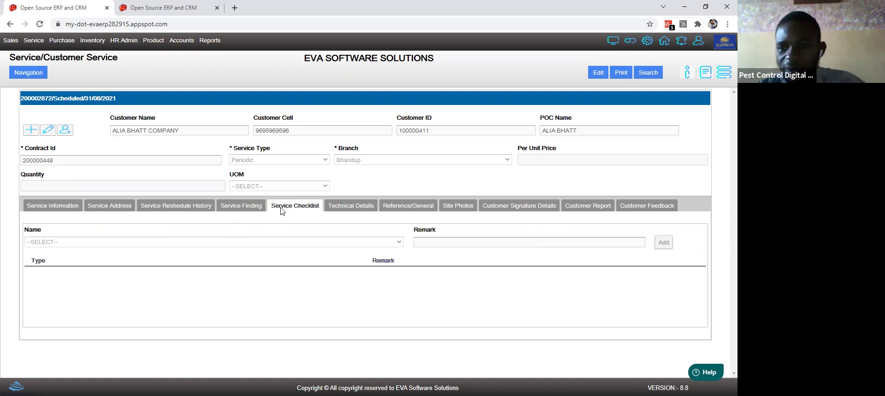
{"action": "left_click", "coordinate": [340, 210]}
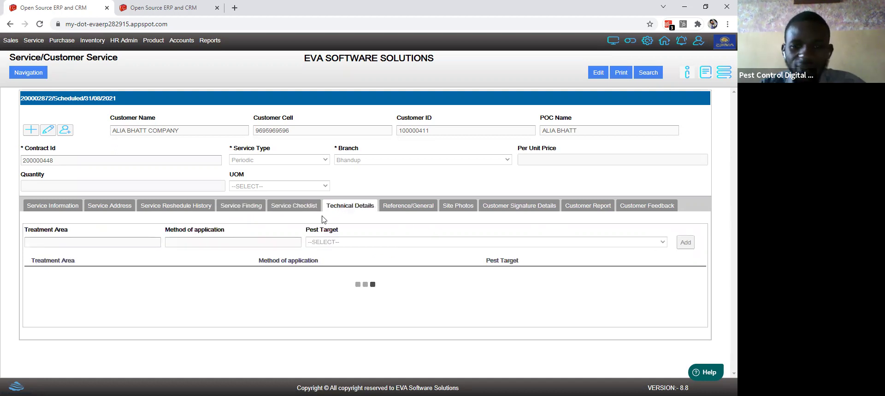
{"action": "left_click", "coordinate": [470, 208]}
{"action": "left_click", "coordinate": [496, 205]}
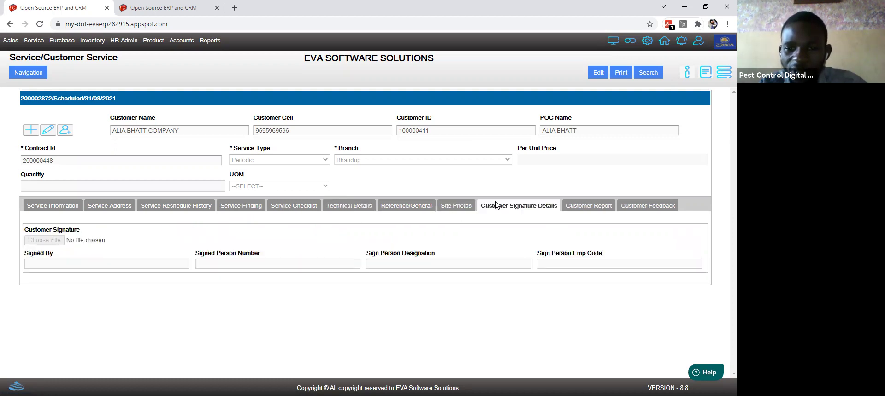
{"action": "left_click", "coordinate": [581, 205]}
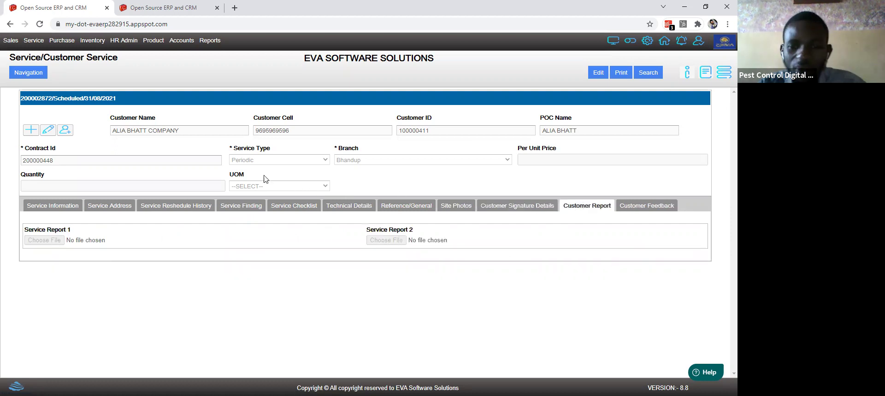
{"action": "left_click", "coordinate": [34, 42]}
{"action": "mouse_move", "coordinate": [42, 54]}
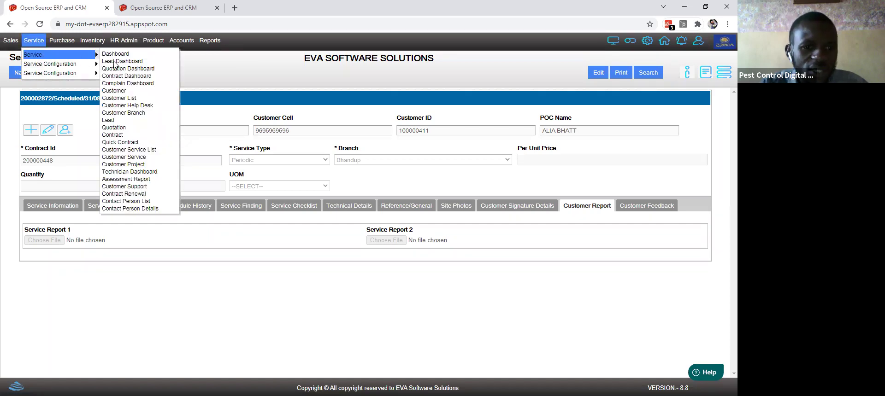
Step: Reopen Customer Help Desk and load the SEVA PEST MANAGEMENT customer by searching 'ma'
{"action": "left_click", "coordinate": [126, 106]}
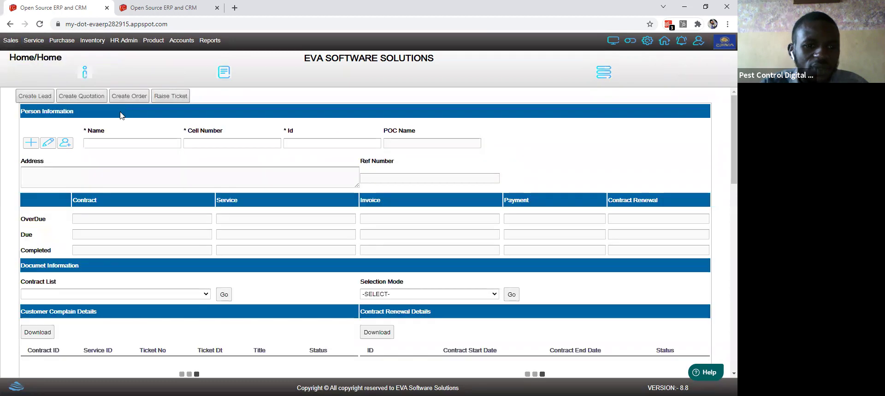
{"action": "left_click", "coordinate": [130, 144]}
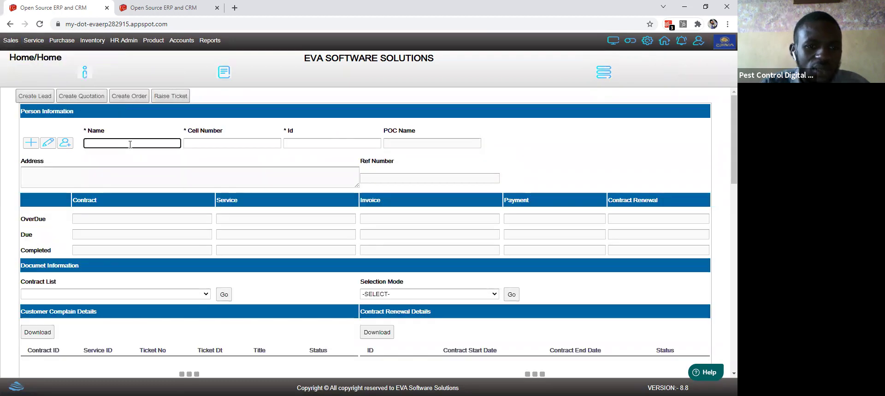
{"action": "type", "text": "b"}
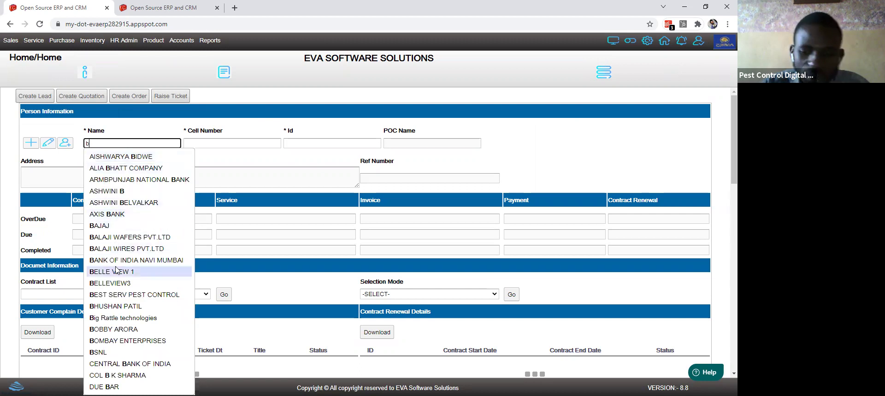
{"action": "key", "text": "BackSpace"}
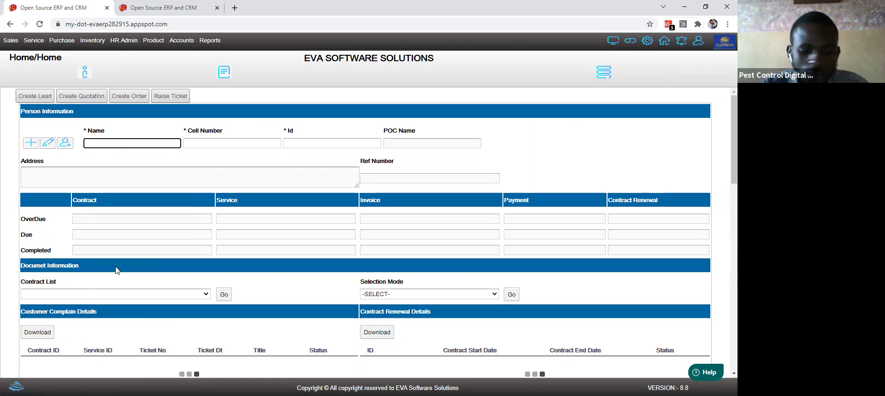
{"action": "type", "text": "ma"}
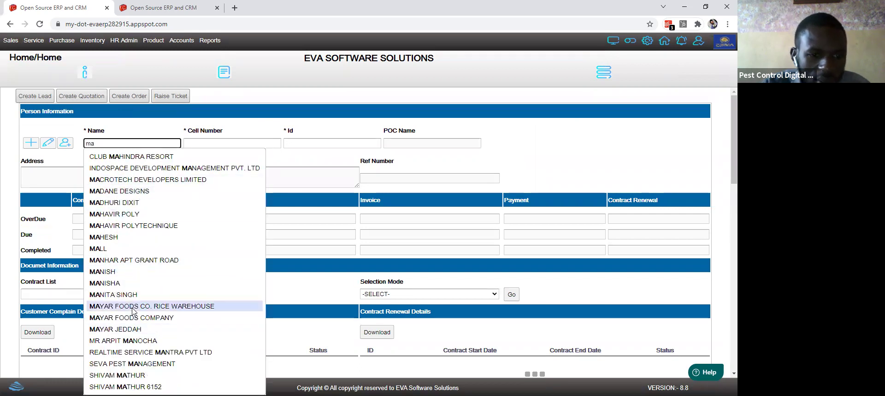
{"action": "left_click", "coordinate": [134, 364]}
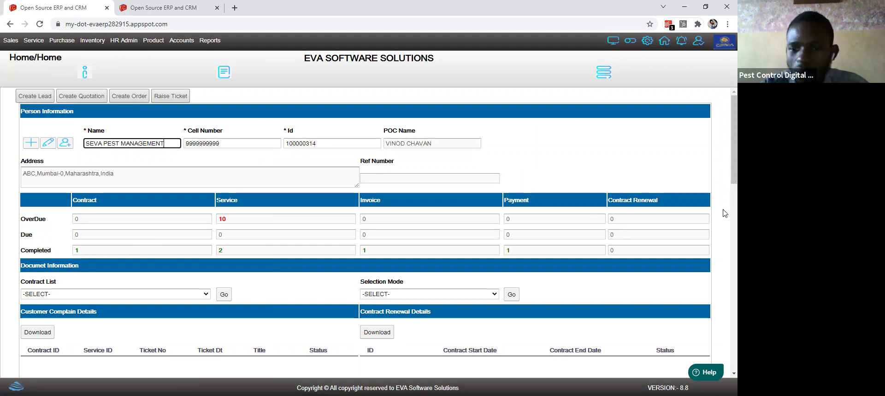
Step: Open scheduled service 200000770, the Mumbai Bed Bug Treatment dated 25-09-2021
{"action": "scroll", "coordinate": [724, 226], "scroll_direction": "down", "scroll_amount": 5}
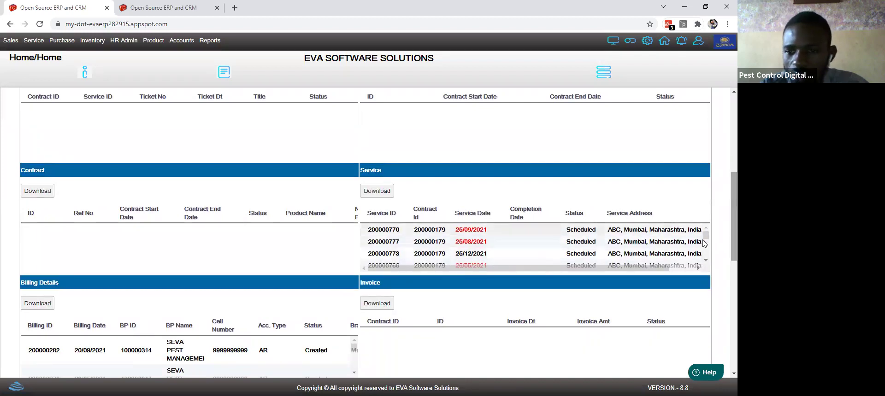
{"action": "left_click_drag", "start_coordinate": [706, 249], "coordinate": [703, 231]}
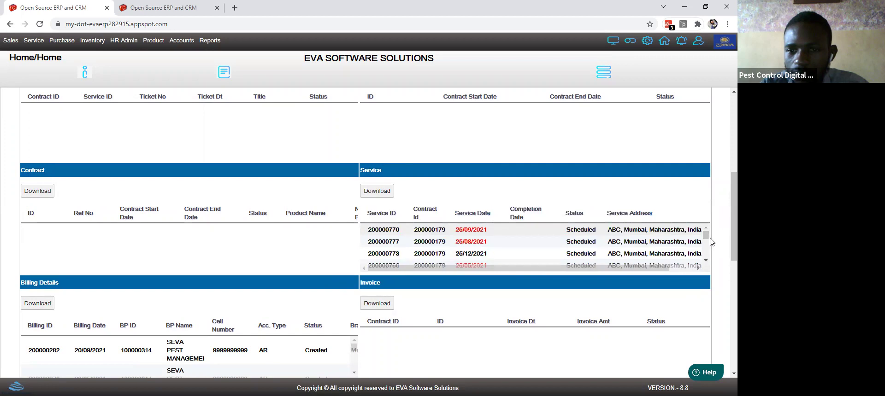
{"action": "left_click", "coordinate": [523, 233]}
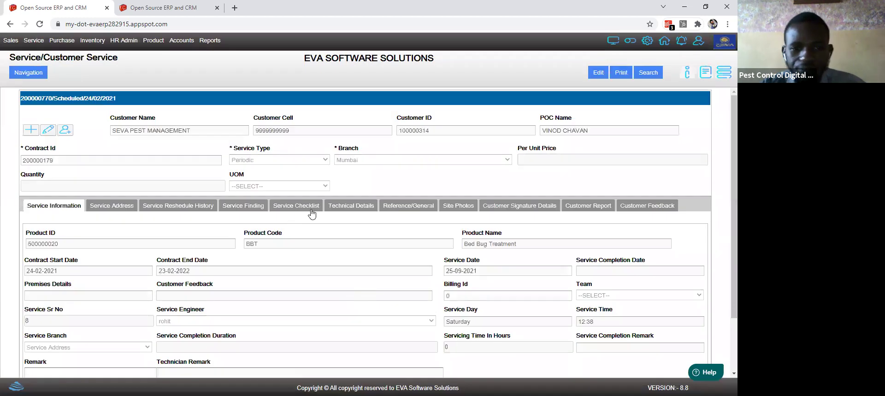
Step: Go through the Bed Bug Treatment's checklist, technical details, site photos, signature and Mumbai service address
{"action": "left_click", "coordinate": [309, 206]}
{"action": "left_click", "coordinate": [371, 207]}
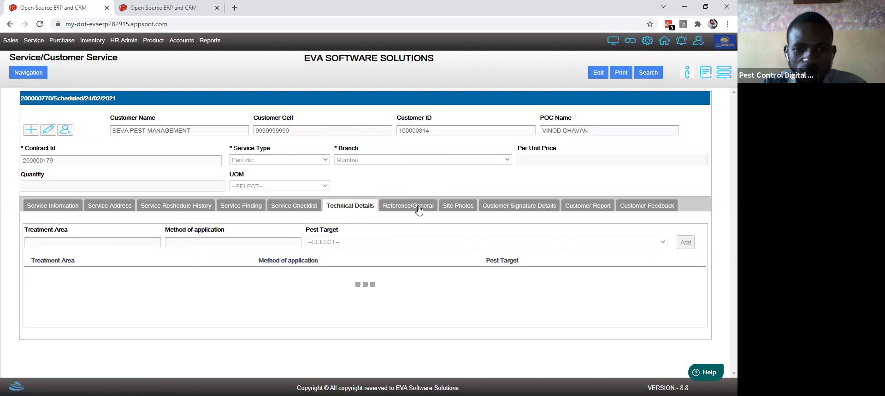
{"action": "left_click", "coordinate": [454, 210]}
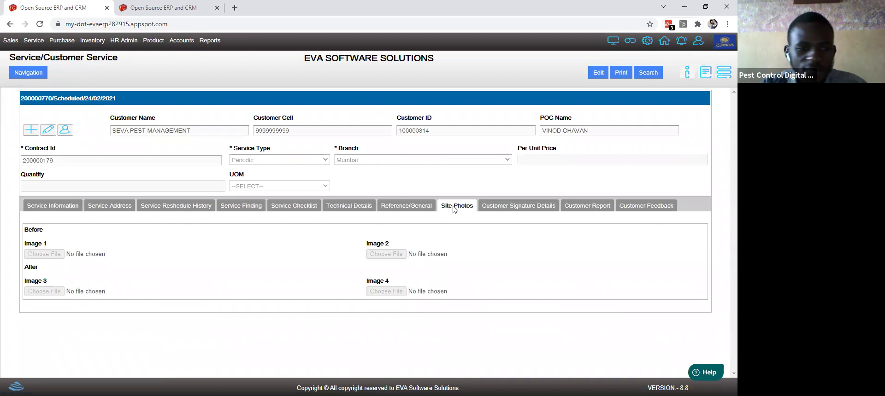
{"action": "left_click", "coordinate": [493, 209]}
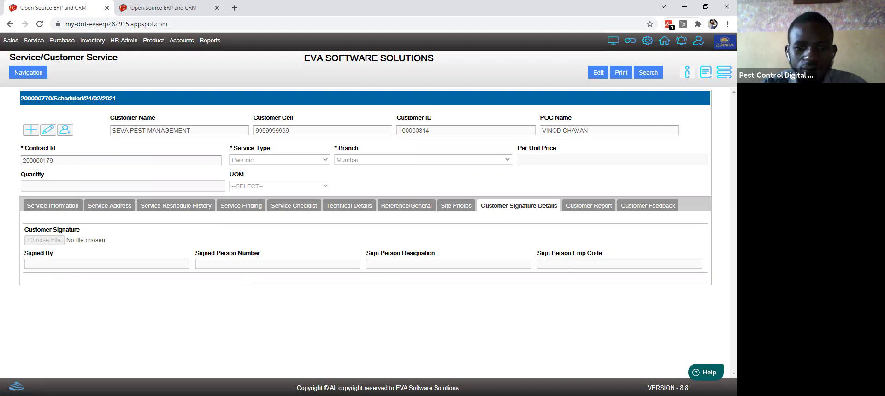
{"action": "key", "text": "alt+Tab"}
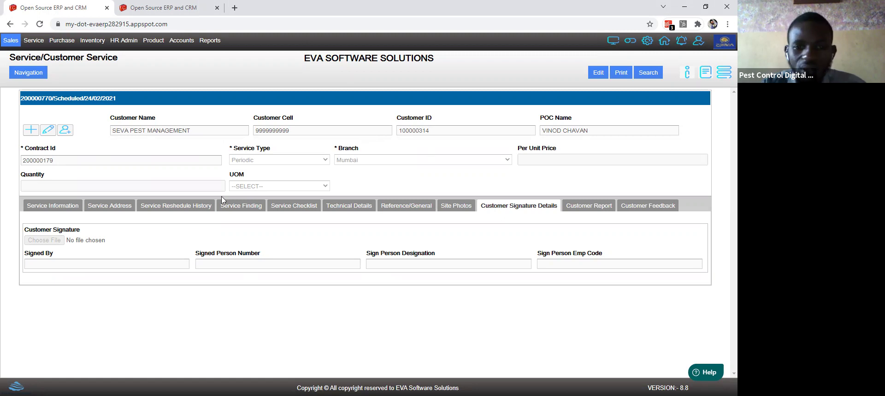
{"action": "left_click", "coordinate": [101, 206]}
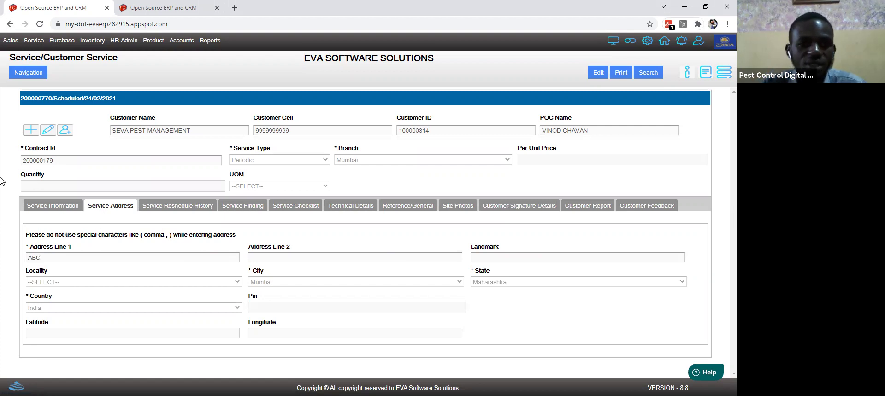
{"action": "left_click", "coordinate": [33, 42]}
{"action": "mouse_move", "coordinate": [49, 55]}
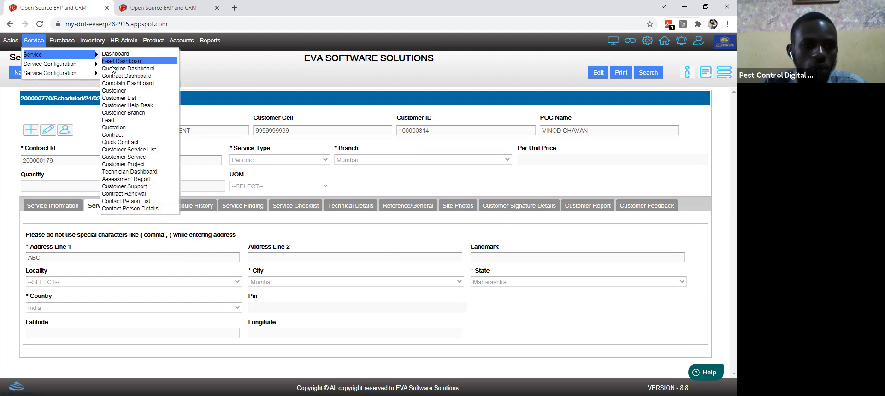
Step: Load INDIAN RAILWAYS' Platform3 branch and view its Platform 3 - Nashik Station service address
{"action": "left_click", "coordinate": [122, 113]}
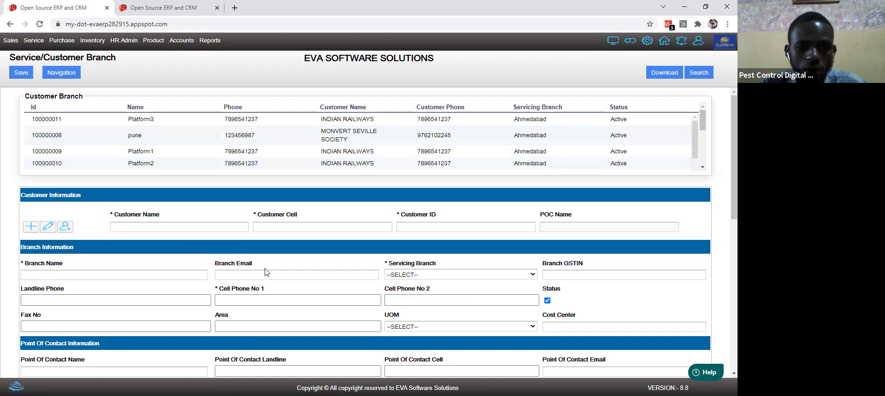
{"action": "left_click", "coordinate": [322, 121]}
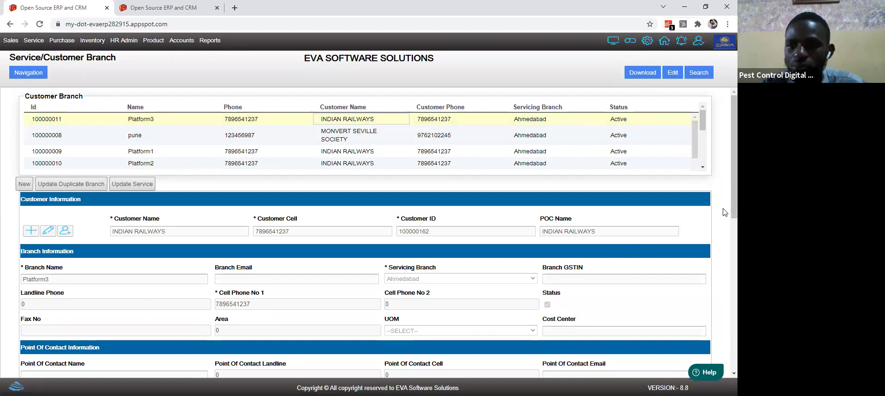
{"action": "scroll", "coordinate": [724, 231], "scroll_direction": "down", "scroll_amount": 6}
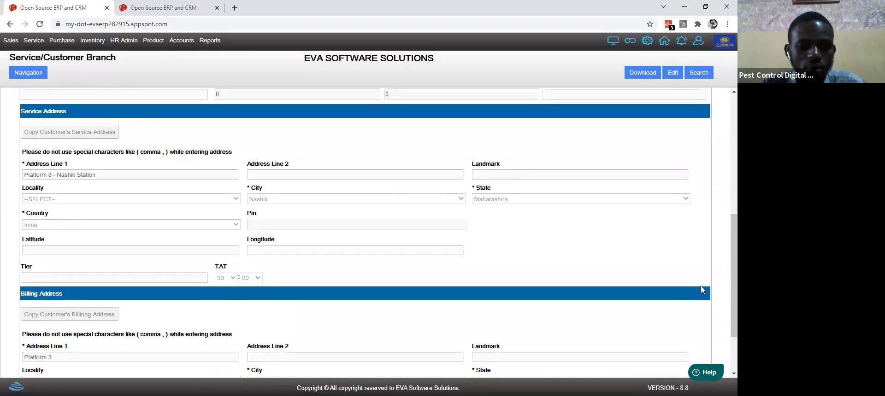
{"action": "left_click", "coordinate": [31, 40]}
{"action": "mouse_move", "coordinate": [36, 54]}
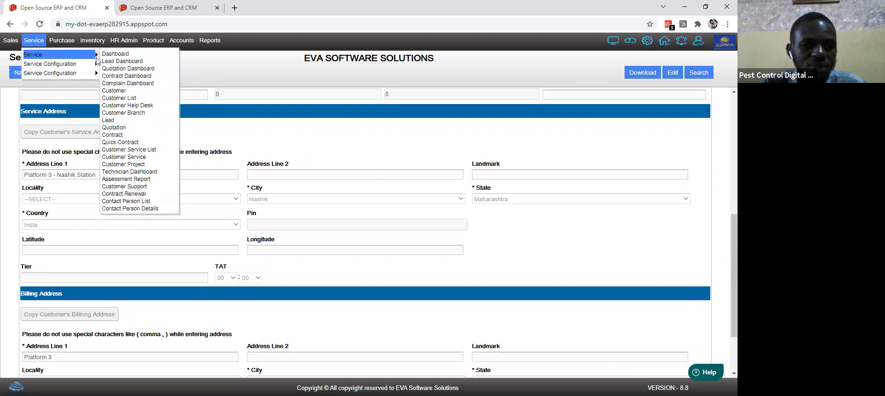
Step: Open the Technician Dashboard, select the first suggested employee for October 2021, and download the data
{"action": "left_click", "coordinate": [123, 172]}
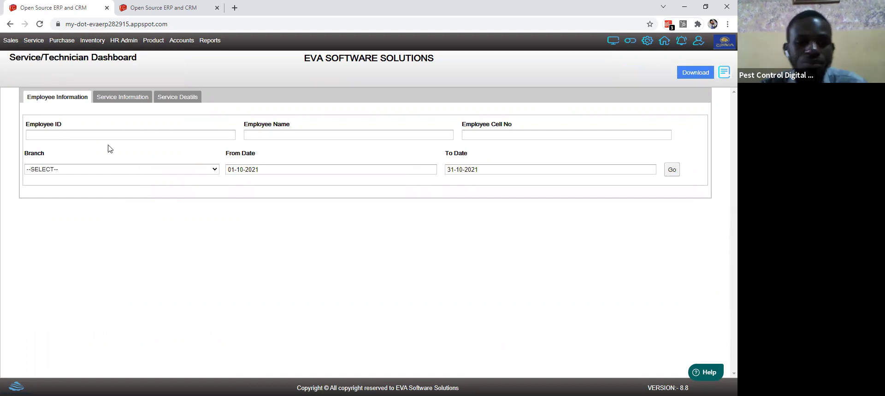
{"action": "left_click", "coordinate": [114, 102]}
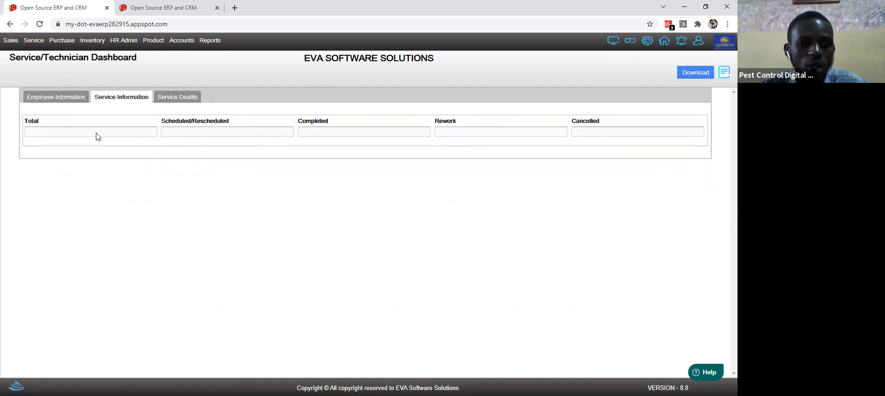
{"action": "left_click", "coordinate": [68, 99]}
{"action": "left_click", "coordinate": [264, 135]}
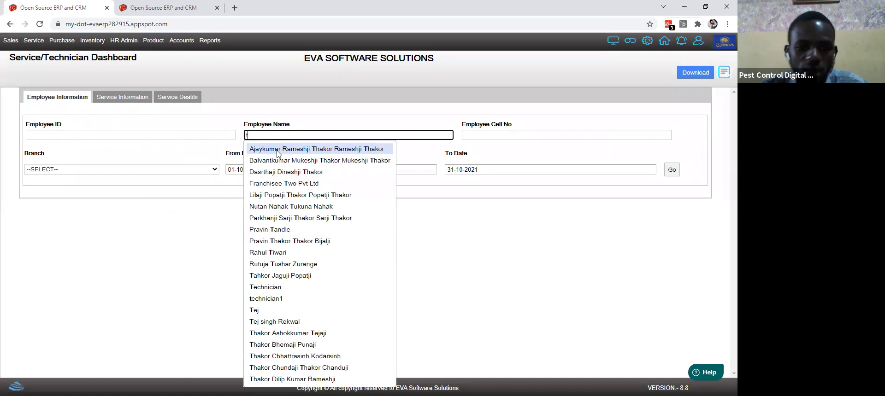
{"action": "left_click", "coordinate": [283, 149]}
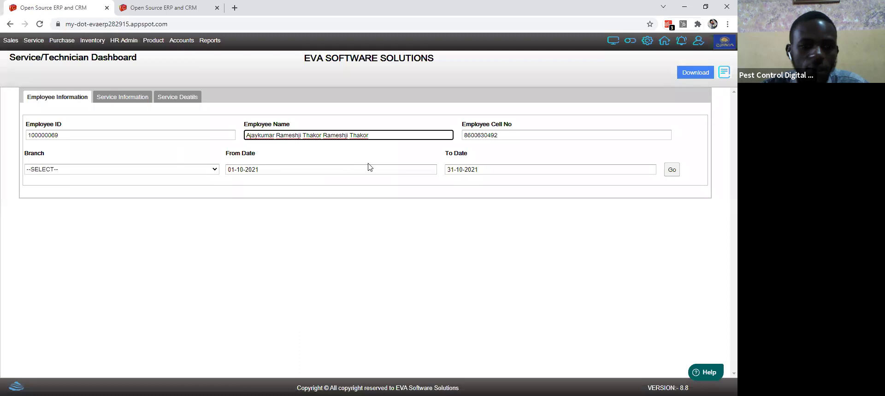
{"action": "left_click", "coordinate": [690, 74]}
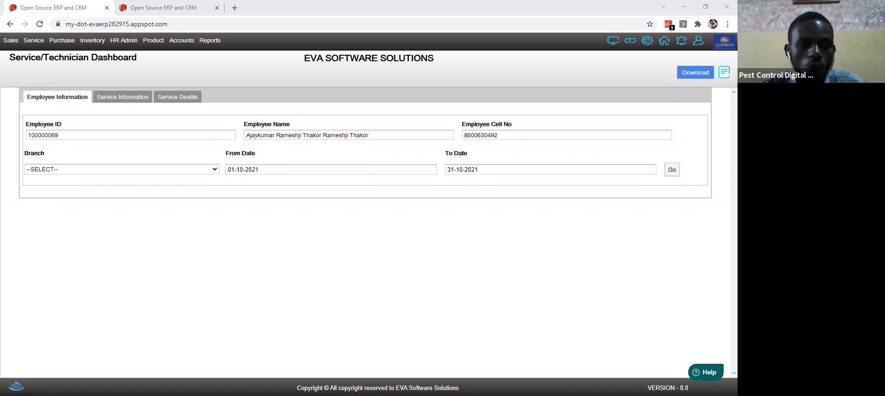
Step: Switch between the dashboard's service counts, service details table and employee information tabs
{"action": "left_click", "coordinate": [169, 152]}
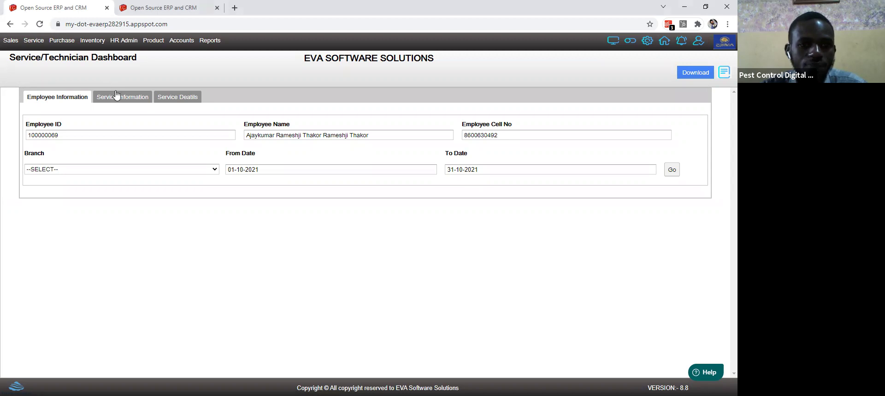
{"action": "left_click", "coordinate": [116, 96]}
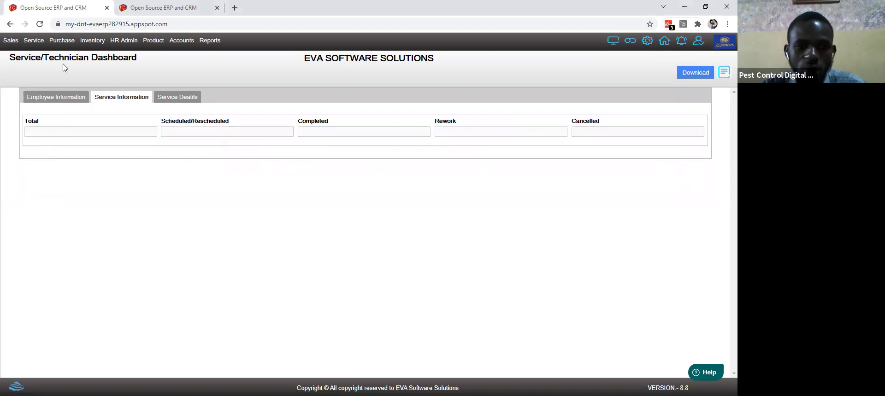
{"action": "left_click", "coordinate": [54, 96]}
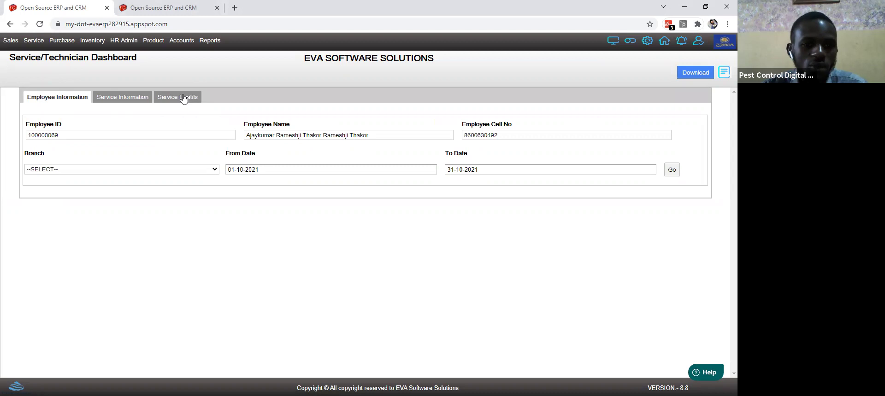
{"action": "left_click", "coordinate": [183, 97]}
{"action": "left_click", "coordinate": [63, 99]}
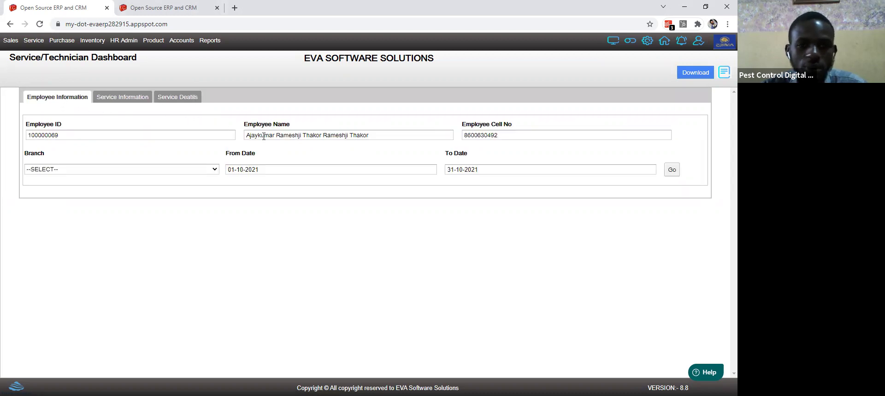
Step: Replace the employee with 'Technician', found by searching 't'
{"action": "left_click", "coordinate": [279, 136]}
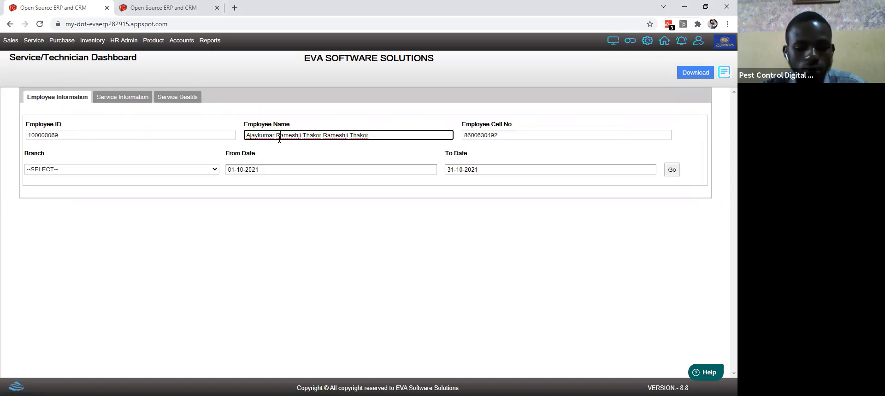
{"action": "key", "text": "ctrl+a"}
{"action": "key", "text": "BackSpace"}
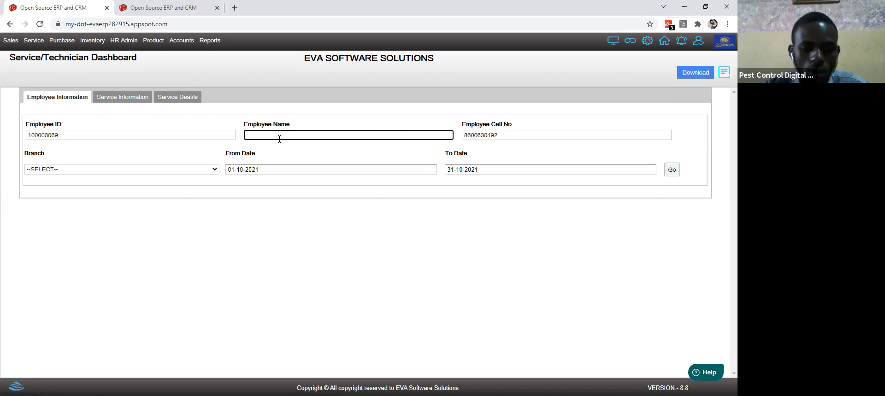
{"action": "type", "text": "t"}
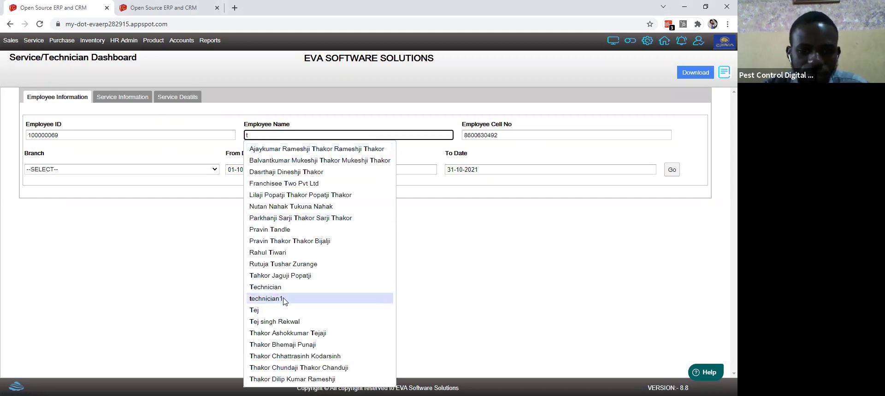
{"action": "left_click", "coordinate": [283, 292]}
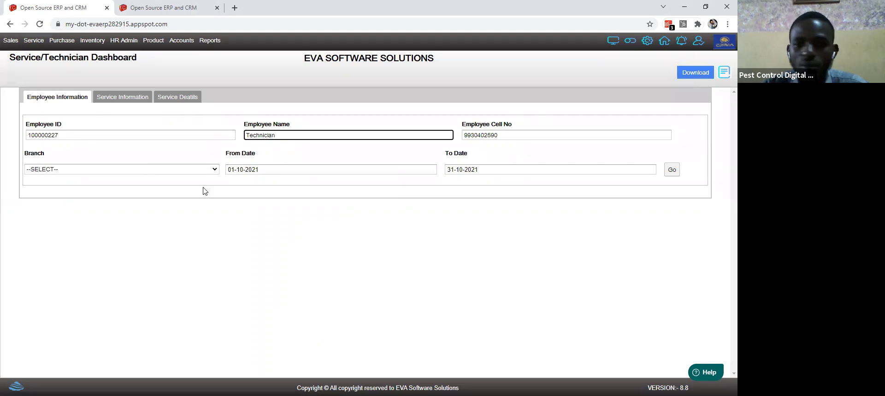
Step: Set the start date to 01-07-2021, rerun the dashboard, and view the 441-service totals
{"action": "left_click", "coordinate": [286, 167]}
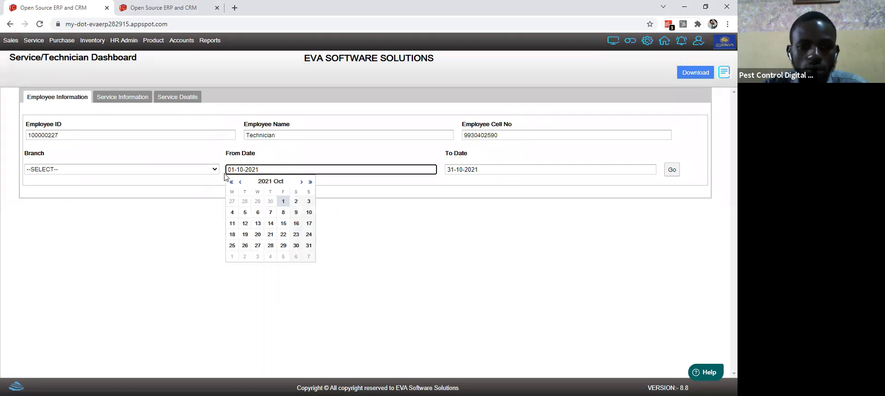
{"action": "left_click", "coordinate": [239, 183]}
{"action": "left_click", "coordinate": [239, 182]}
{"action": "left_click", "coordinate": [239, 182]}
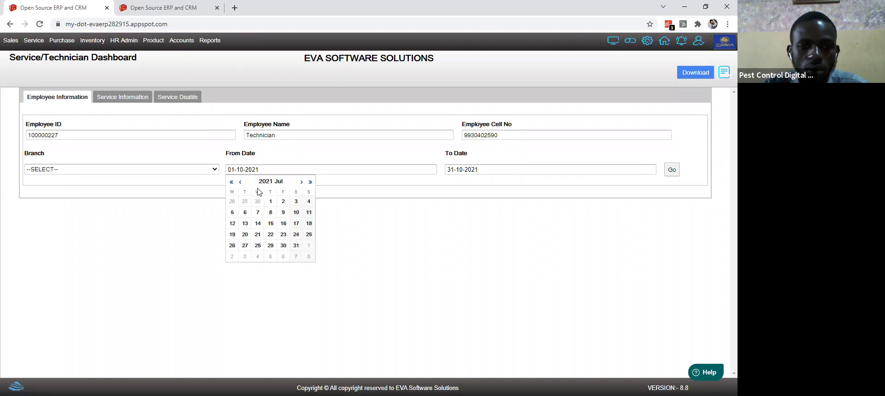
{"action": "left_click", "coordinate": [271, 202]}
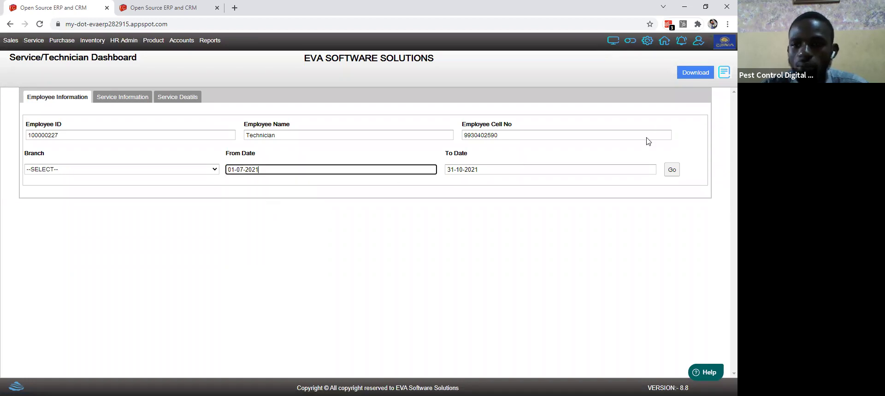
{"action": "left_click", "coordinate": [668, 174]}
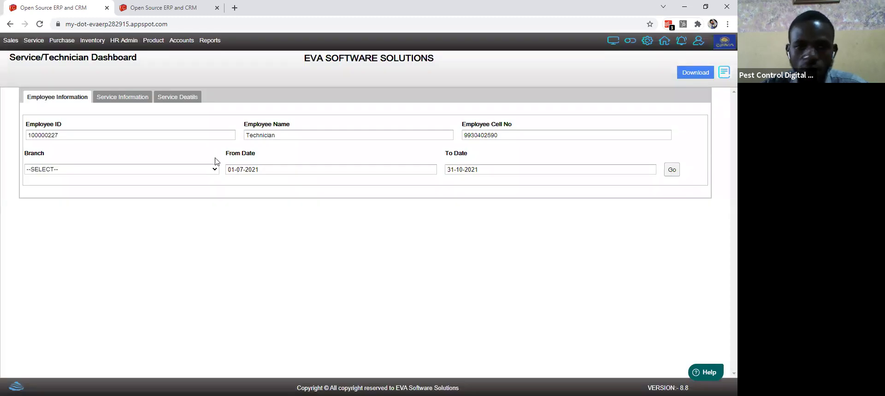
{"action": "left_click", "coordinate": [132, 99]}
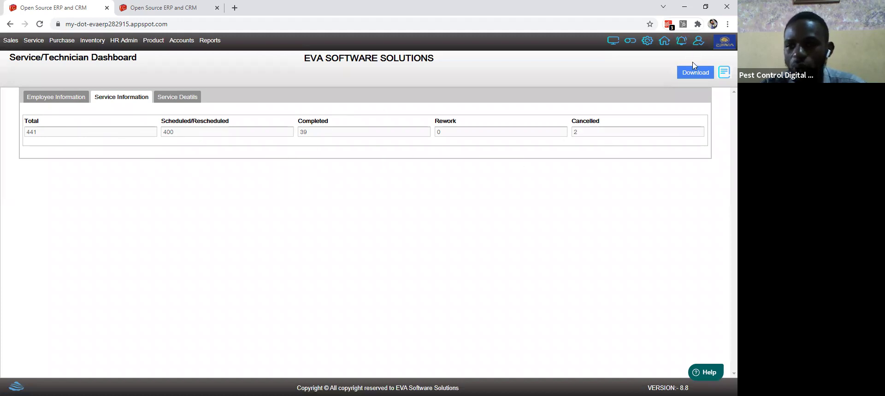
Step: Close the dashboards list and download the service figures: 441 total, 39 completed, 2 cancelled
{"action": "mouse_move", "coordinate": [714, 75]}
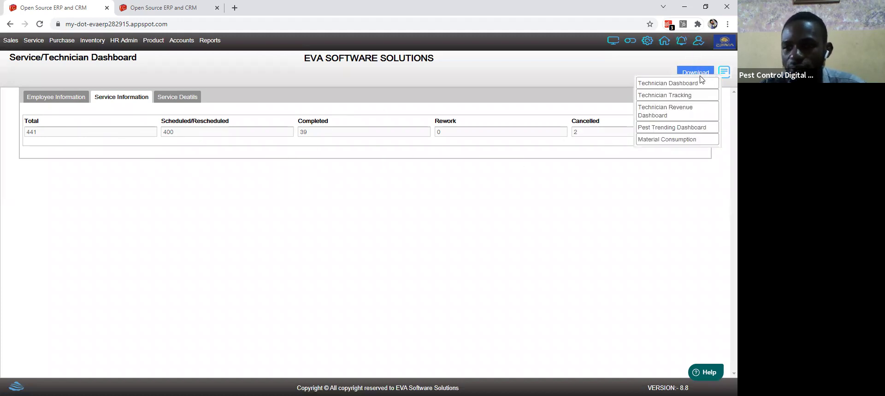
{"action": "left_click", "coordinate": [684, 94]}
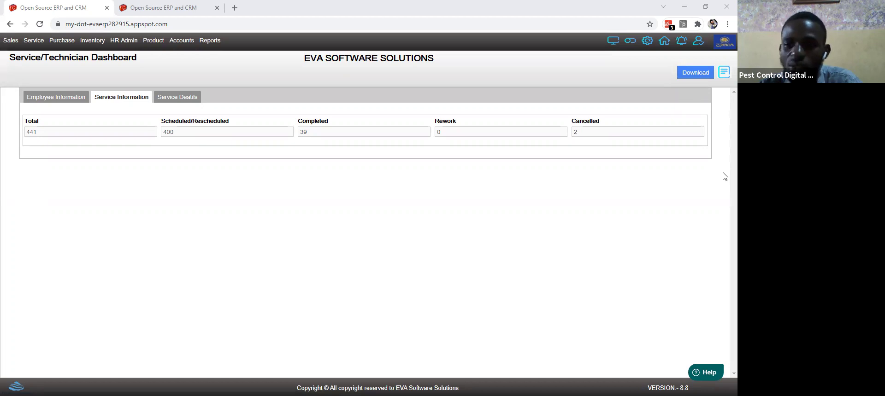
{"action": "left_click", "coordinate": [696, 73]}
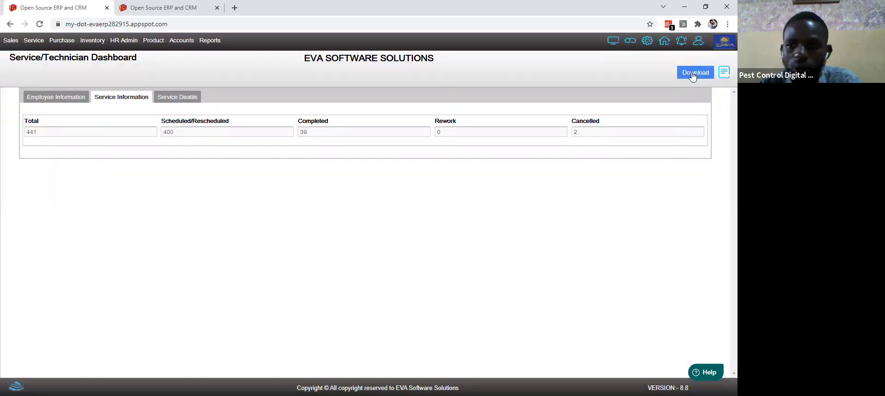
{"action": "left_click", "coordinate": [694, 75]}
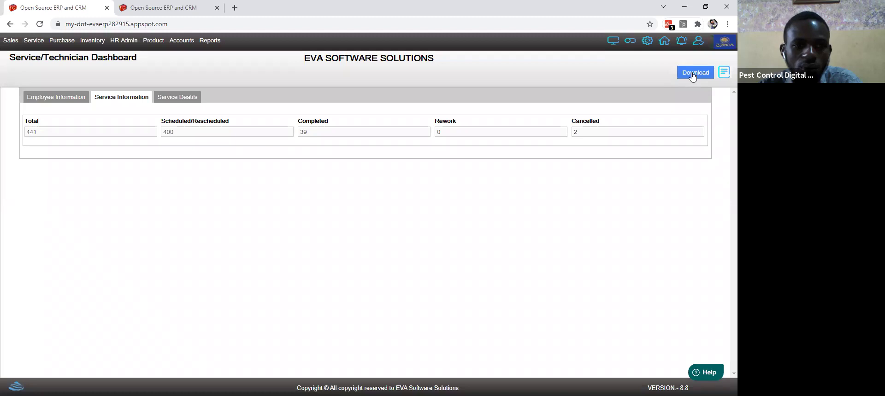
Step: Switch to the Service Details list, select a record and download the service details
{"action": "left_click", "coordinate": [172, 98]}
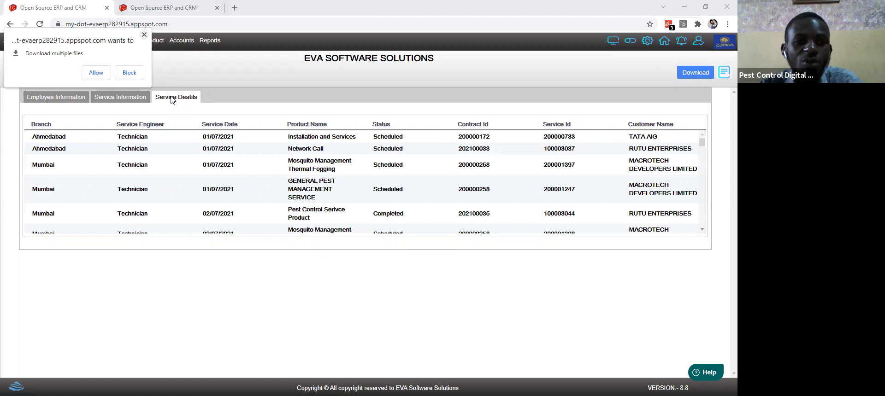
{"action": "key", "text": "Escape"}
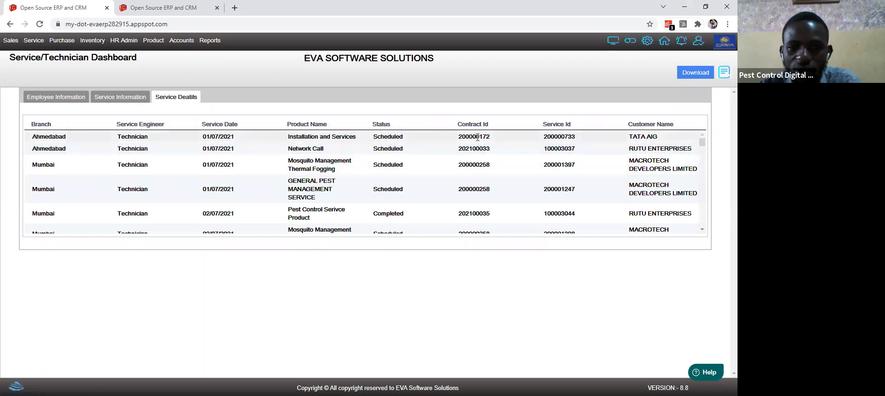
{"action": "left_click", "coordinate": [586, 140]}
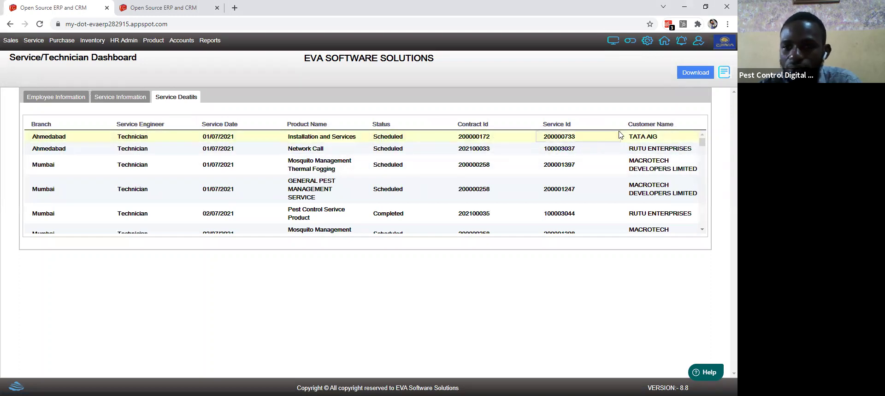
{"action": "left_click", "coordinate": [687, 75]}
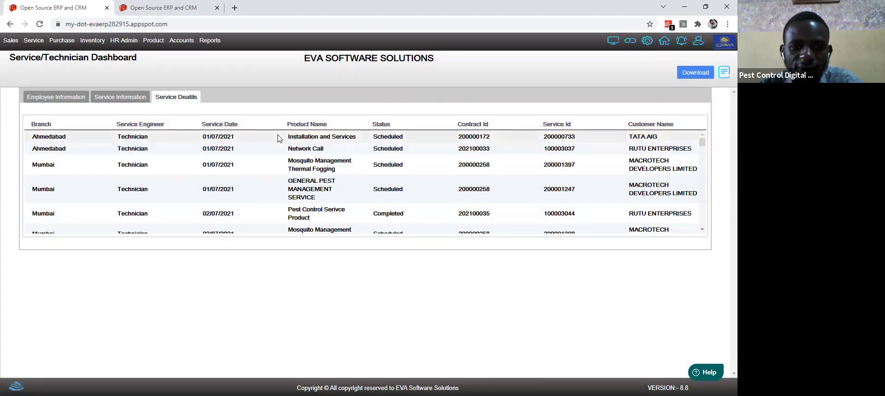
{"action": "left_click", "coordinate": [299, 138]}
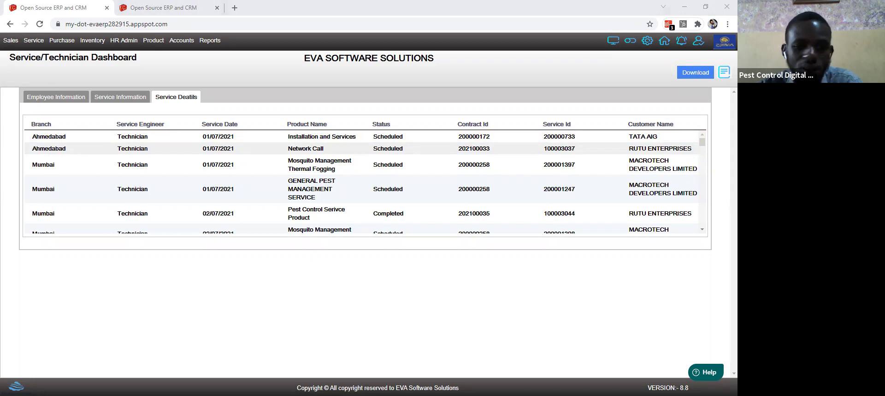
{"action": "left_click", "coordinate": [33, 44]}
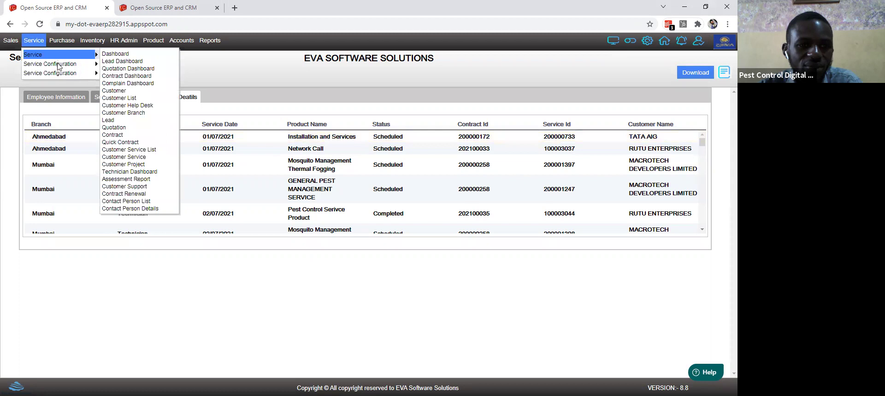
Step: Go to Service > Customer Service to bring up its blank form
{"action": "mouse_move", "coordinate": [92, 64]}
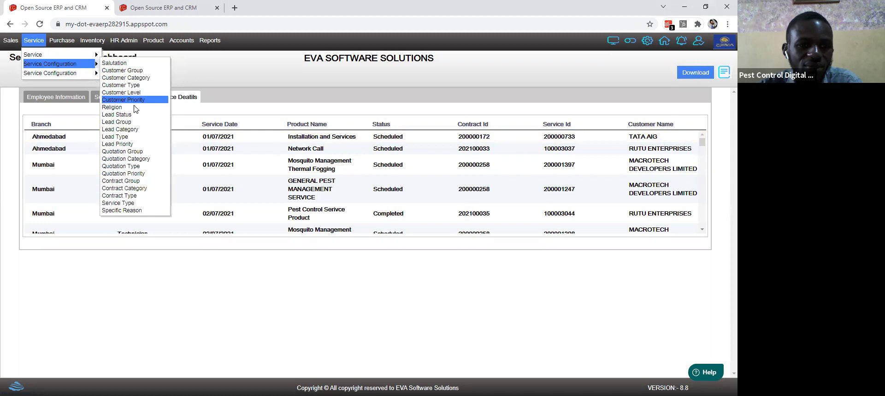
{"action": "mouse_move", "coordinate": [60, 55]}
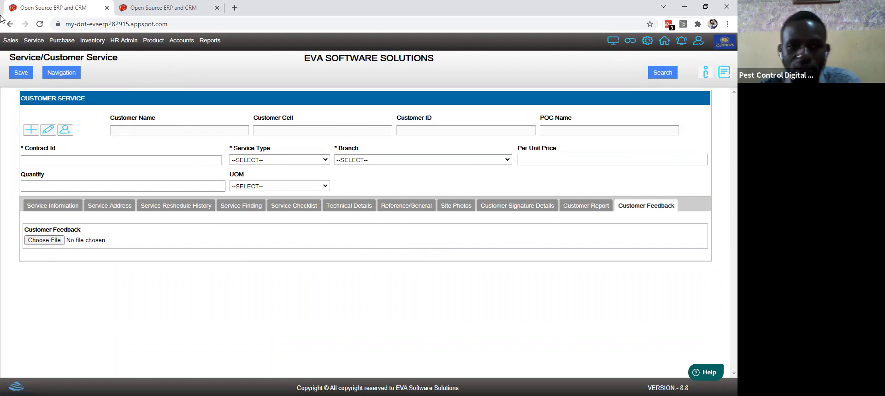
Step: Choose Assessment Report from the Service pages list
{"action": "left_click", "coordinate": [40, 43]}
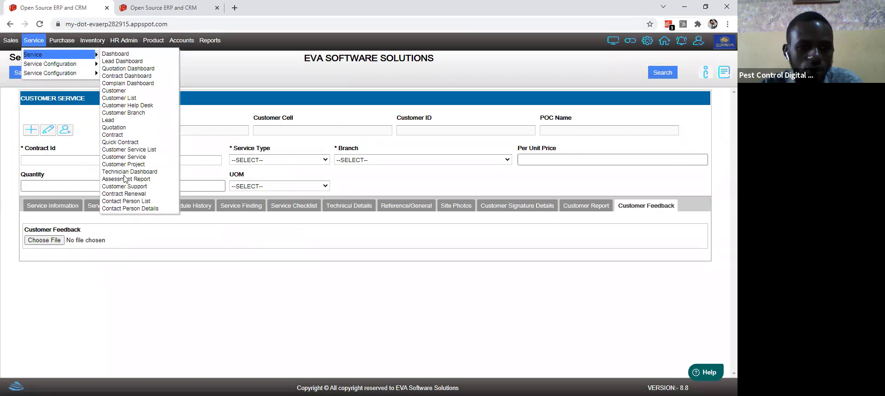
{"action": "left_click", "coordinate": [116, 178]}
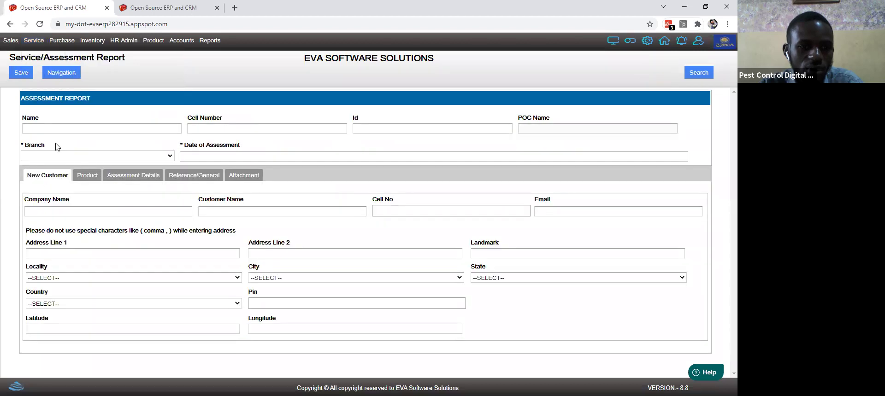
Step: Load an existing customer into the report by searching 'y' in the Name field
{"action": "left_click", "coordinate": [57, 126]}
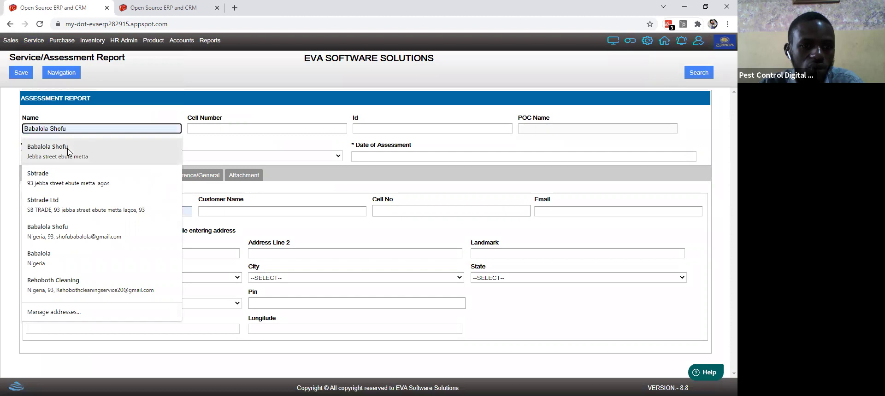
{"action": "left_click", "coordinate": [70, 152]}
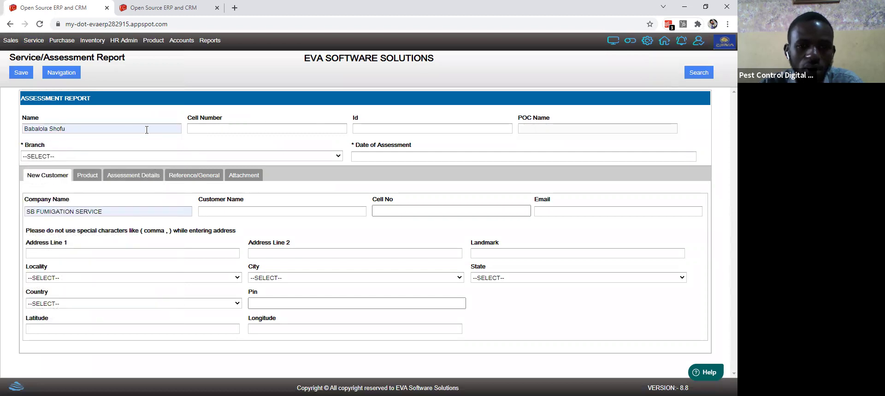
{"action": "key", "text": "Tab"}
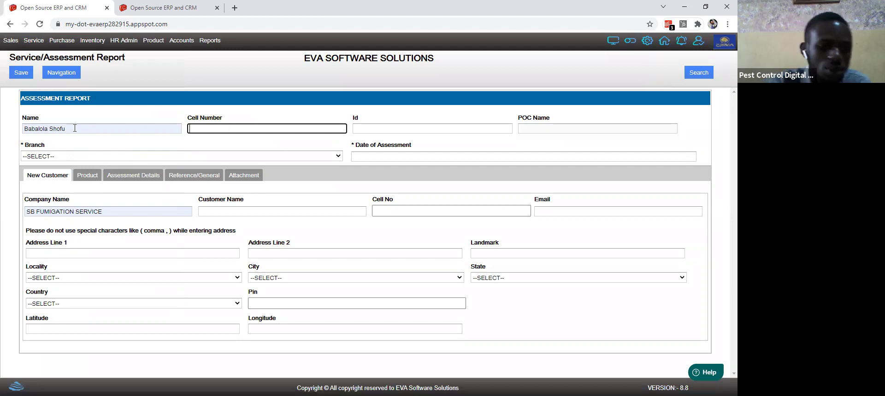
{"action": "left_click", "coordinate": [74, 128]}
{"action": "key", "text": "ctrl+a"}
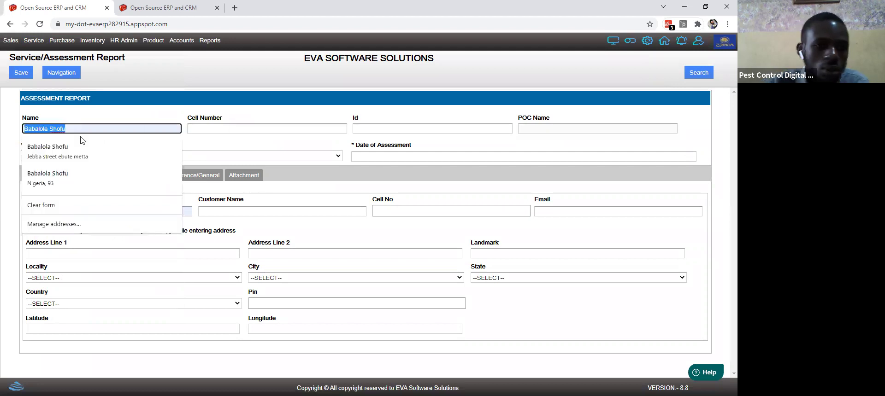
{"action": "key", "text": "BackSpace"}
{"action": "type", "text": "y"}
{"action": "key", "text": "Up"}
{"action": "key", "text": "Return"}
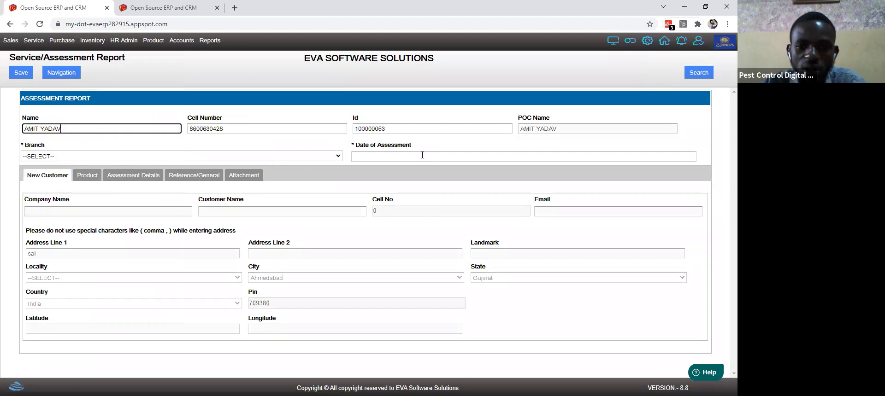
Step: Set the assessment date to 01-11-2021 and show the Assessment Details section
{"action": "left_click", "coordinate": [391, 157]}
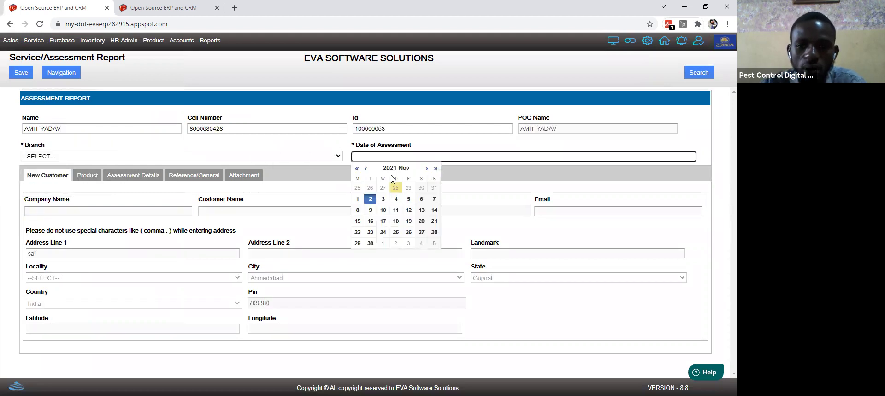
{"action": "left_click", "coordinate": [396, 198]}
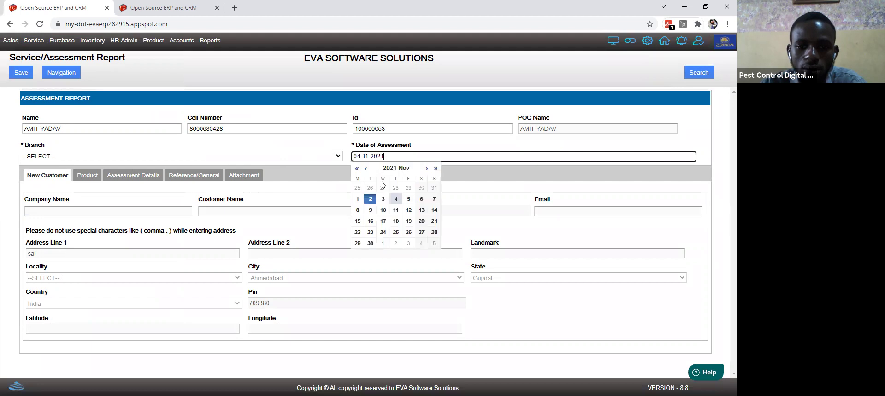
{"action": "left_click", "coordinate": [357, 198]}
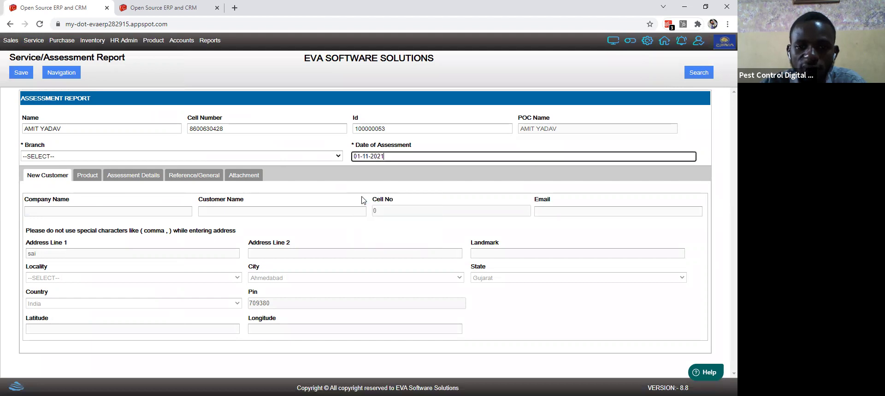
{"action": "left_click", "coordinate": [88, 176]}
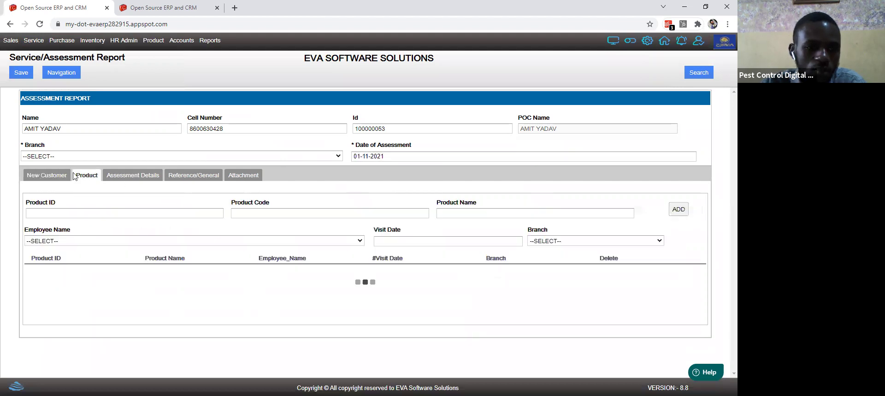
{"action": "left_click", "coordinate": [47, 177]}
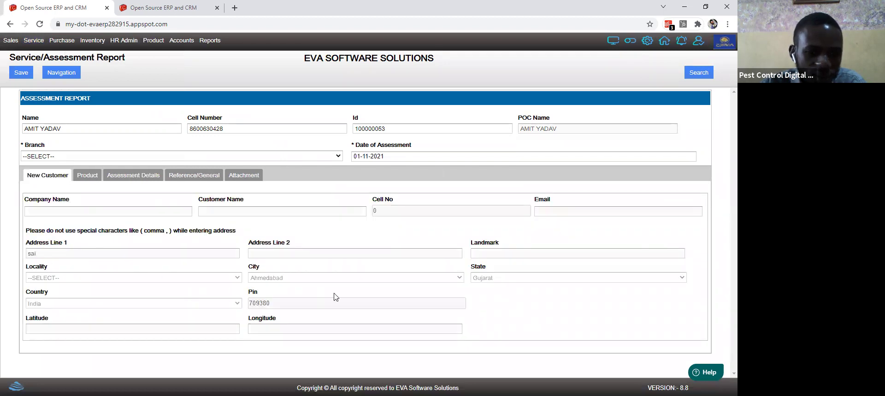
{"action": "left_click", "coordinate": [88, 176]}
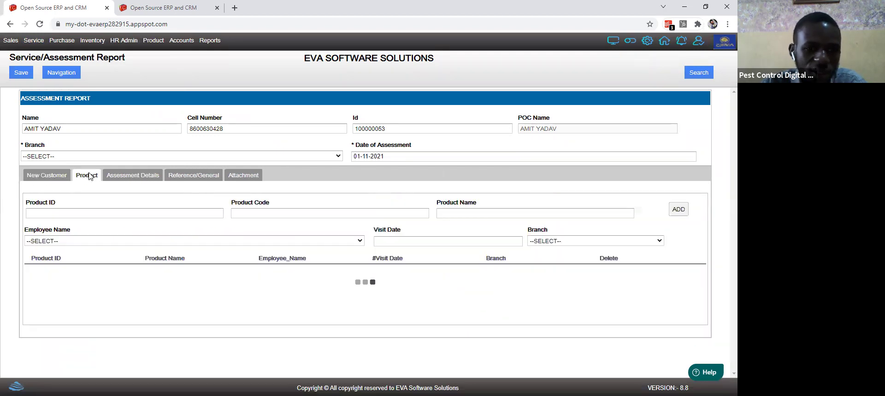
{"action": "left_click", "coordinate": [56, 178]}
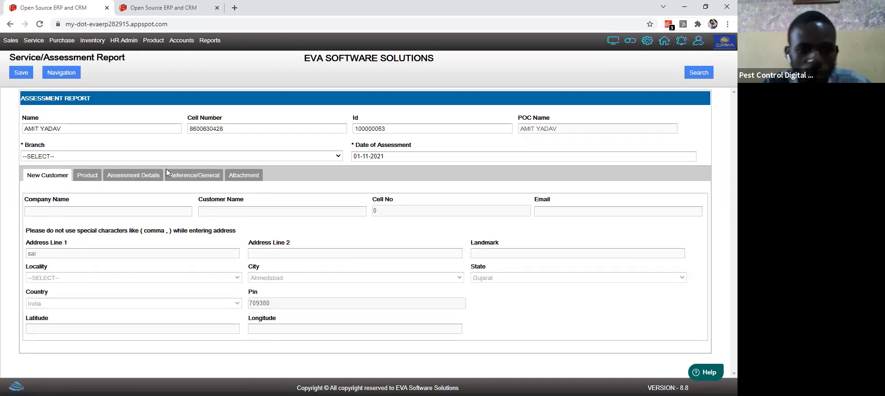
{"action": "left_click", "coordinate": [129, 179]}
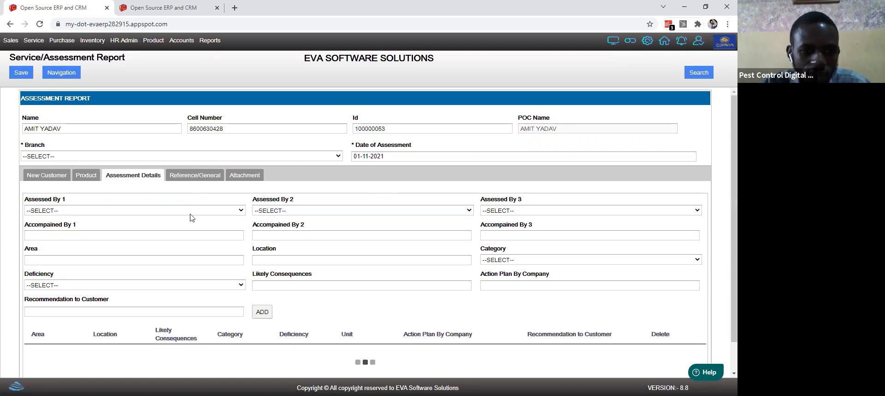
Step: Enter deficiency Not Ideal Site and recommendation 'General cleaning', then clear the mandatory-fields alert after ADD
{"action": "left_click", "coordinate": [133, 289]}
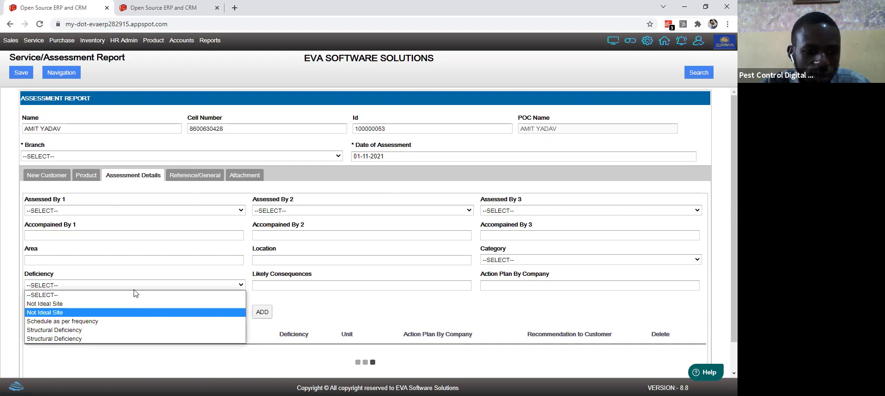
{"action": "left_click", "coordinate": [139, 310]}
{"action": "left_click", "coordinate": [103, 316]}
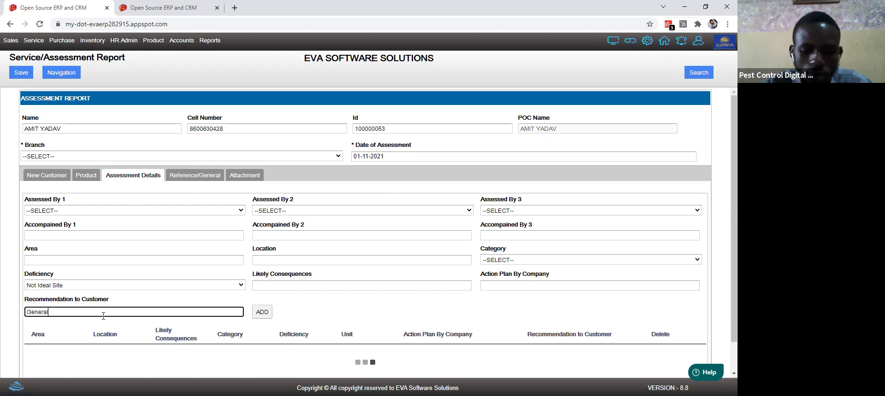
{"action": "type", "text": "General cleanin"}
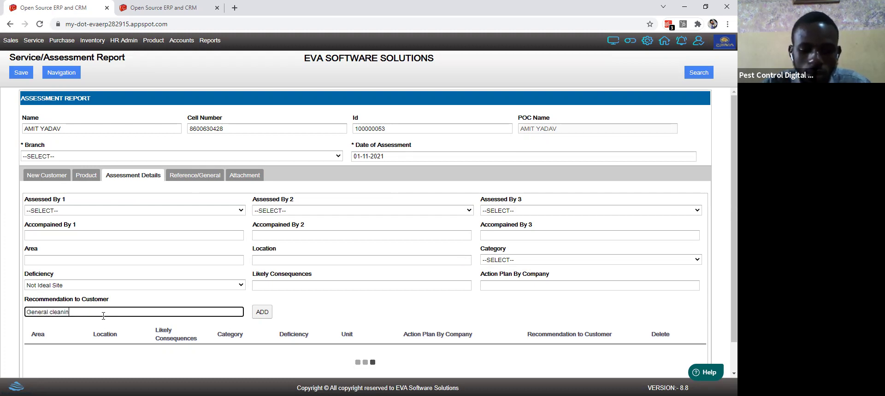
{"action": "type", "text": "g"}
{"action": "left_click", "coordinate": [263, 313]}
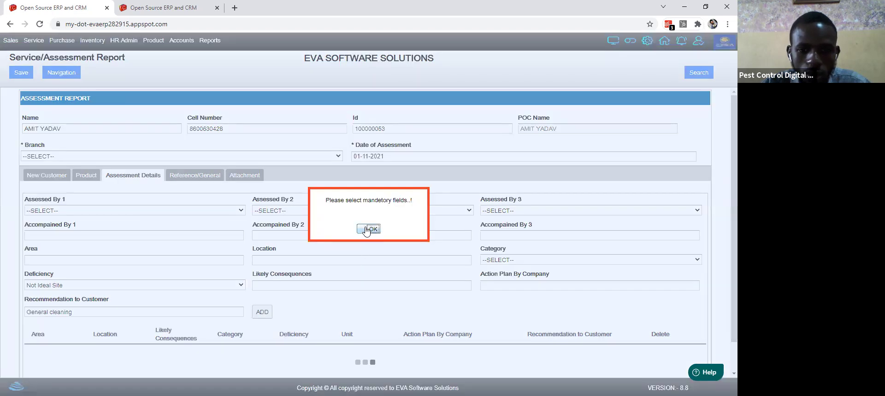
{"action": "left_click", "coordinate": [367, 231]}
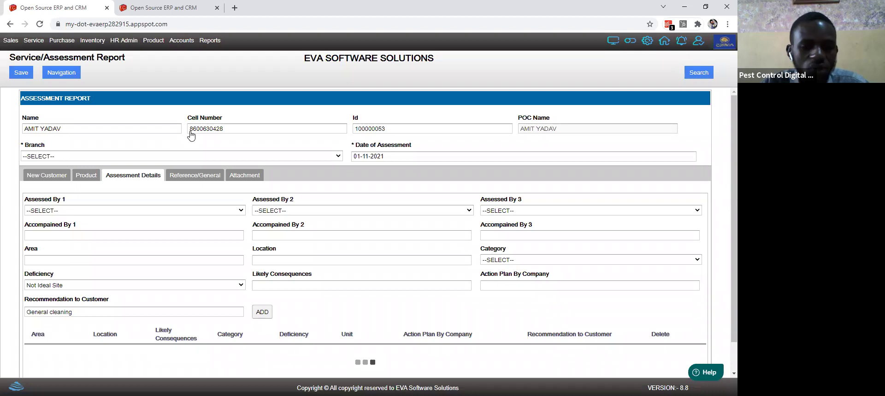
{"action": "scroll", "coordinate": [3, 65], "scroll_direction": "down", "scroll_amount": 1}
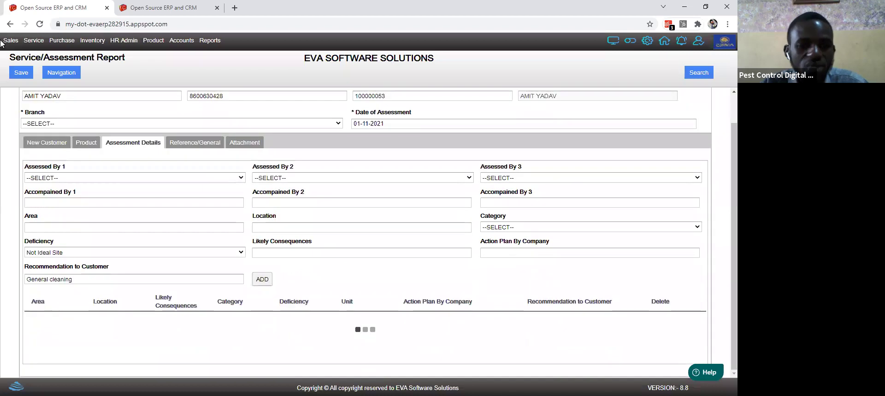
Step: Switch to the Customer Support form from the Service pages list
{"action": "left_click", "coordinate": [41, 41]}
{"action": "mouse_move", "coordinate": [59, 56]}
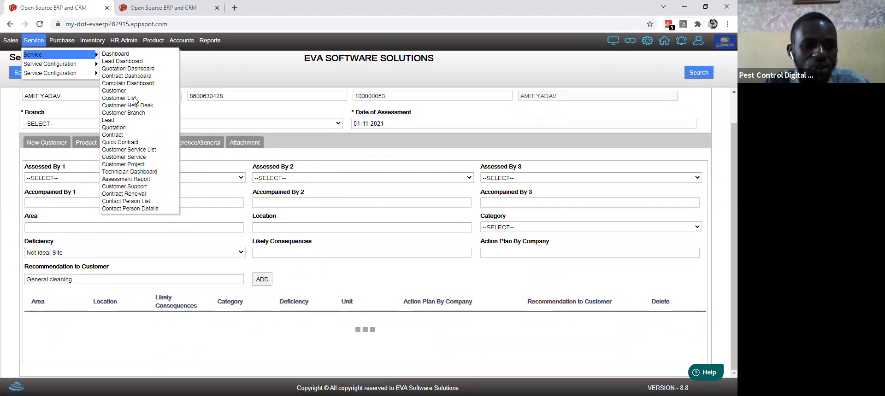
{"action": "left_click", "coordinate": [145, 187]}
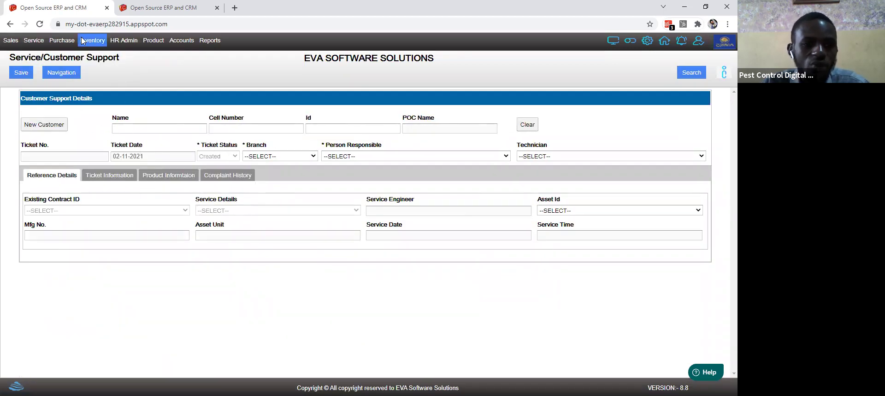
Step: Browse the Service Configuration submenus and the Purchase menu
{"action": "left_click", "coordinate": [34, 41]}
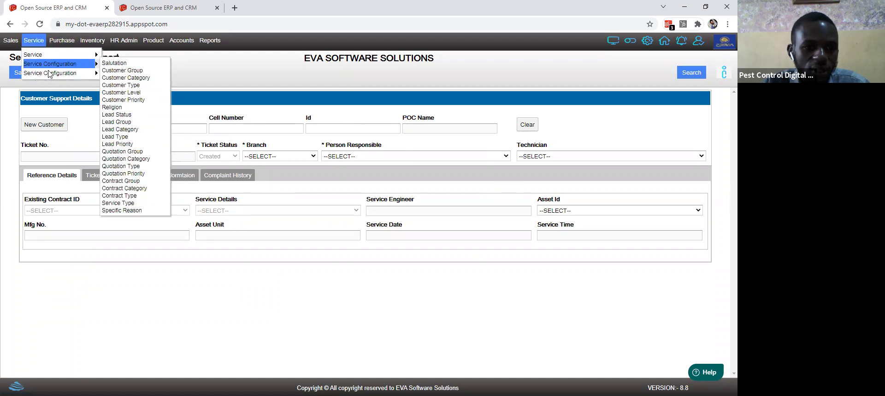
{"action": "mouse_move", "coordinate": [62, 76]}
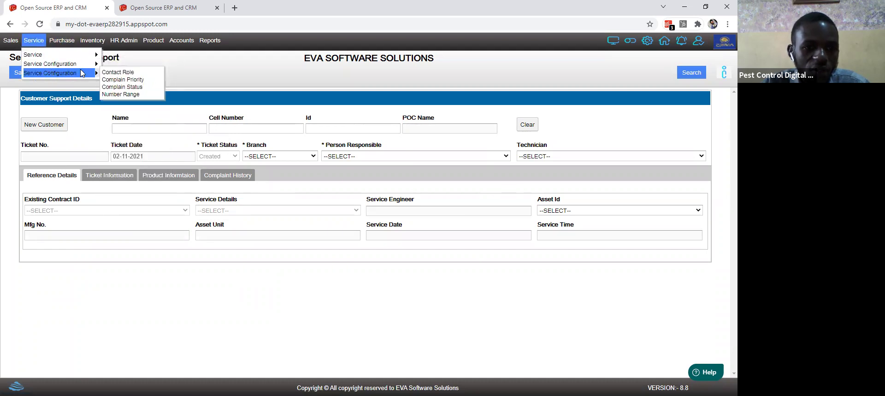
{"action": "mouse_move", "coordinate": [96, 65]}
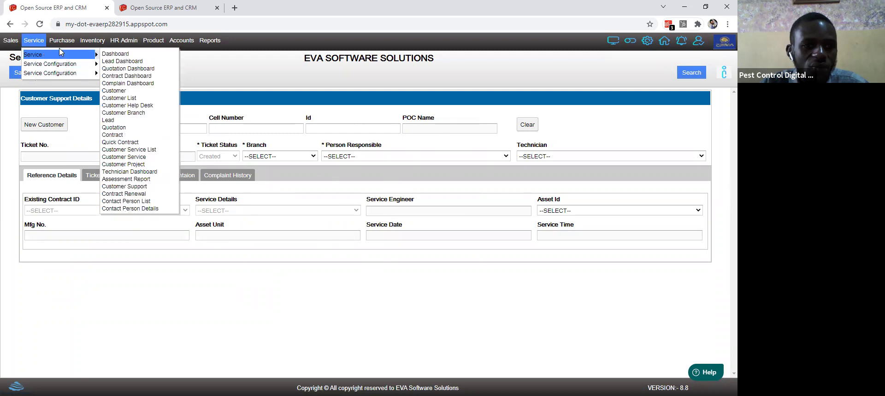
{"action": "mouse_move", "coordinate": [63, 44]}
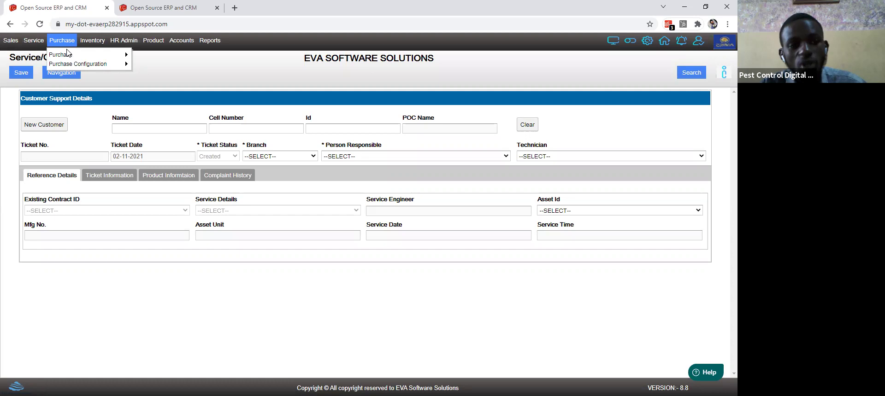
Step: Open approved requisition 100000004 from the purchase dashboard tables
{"action": "mouse_move", "coordinate": [75, 56]}
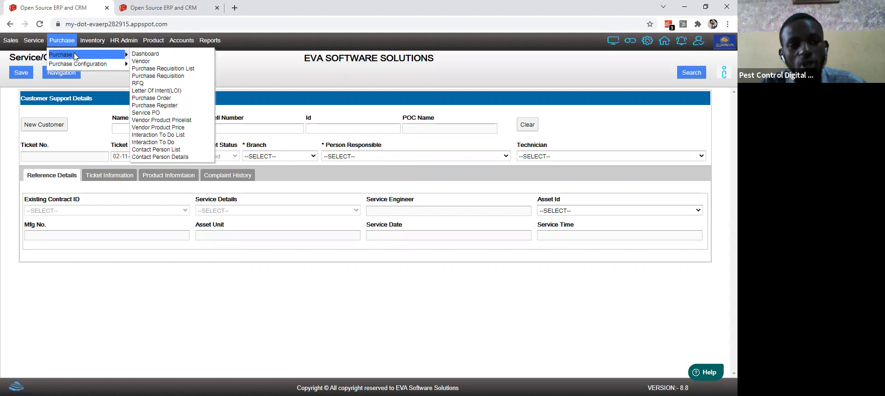
{"action": "left_click", "coordinate": [146, 54]}
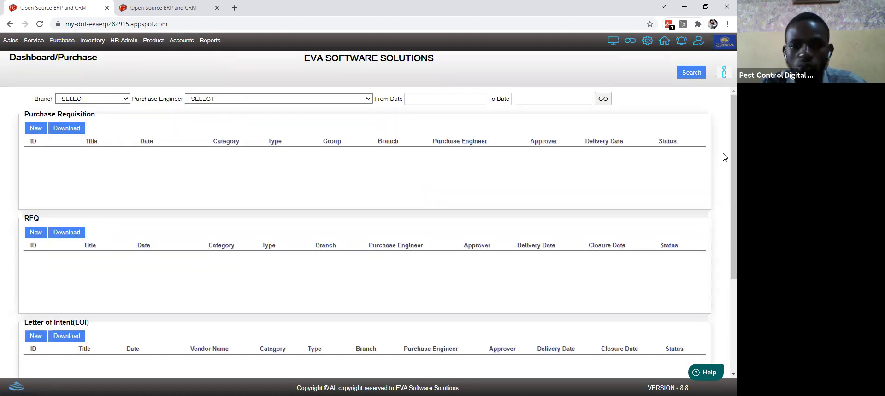
{"action": "scroll", "coordinate": [725, 311], "scroll_direction": "down", "scroll_amount": 3}
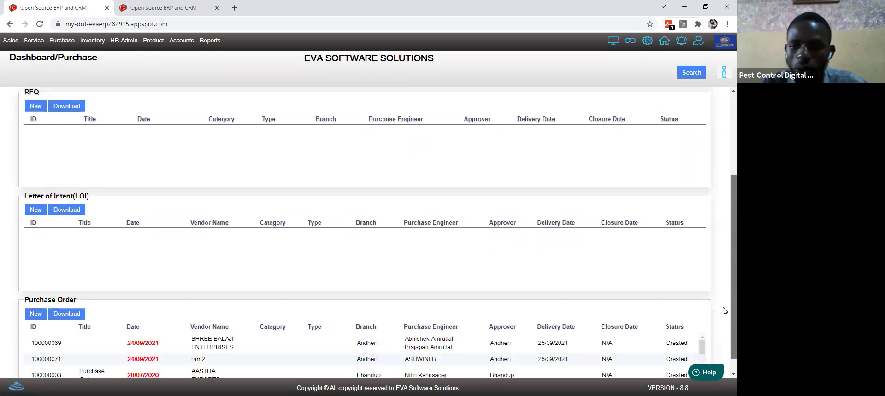
{"action": "scroll", "coordinate": [461, 170], "scroll_direction": "up", "scroll_amount": 4}
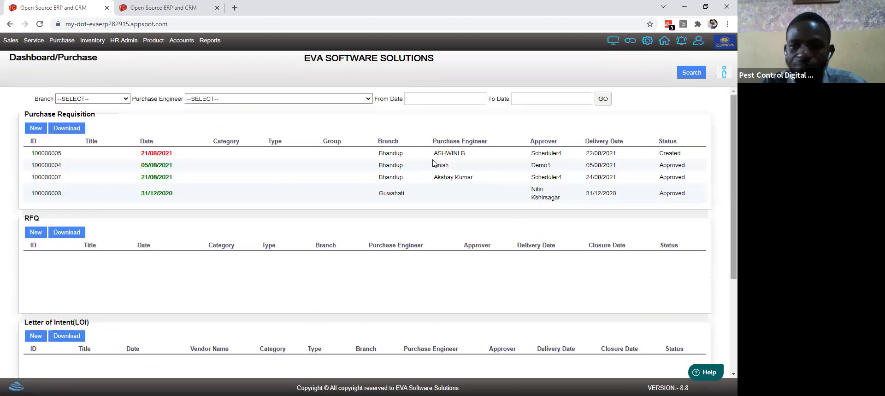
{"action": "left_click", "coordinate": [339, 168]}
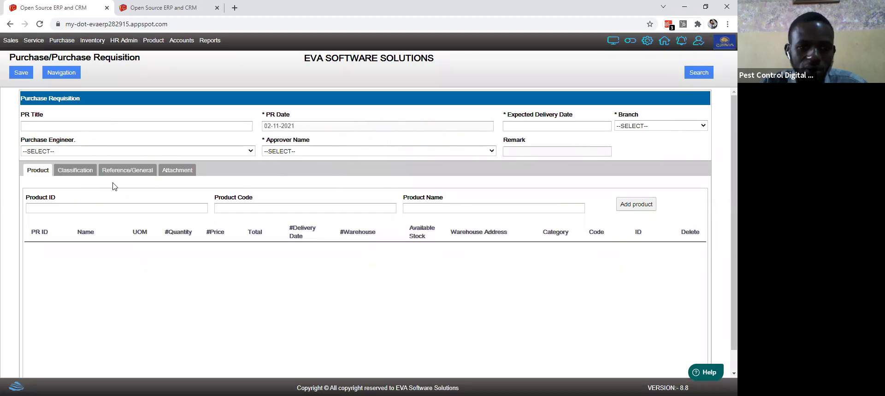
Step: Show the requisition's Classification fields
{"action": "left_click", "coordinate": [74, 172]}
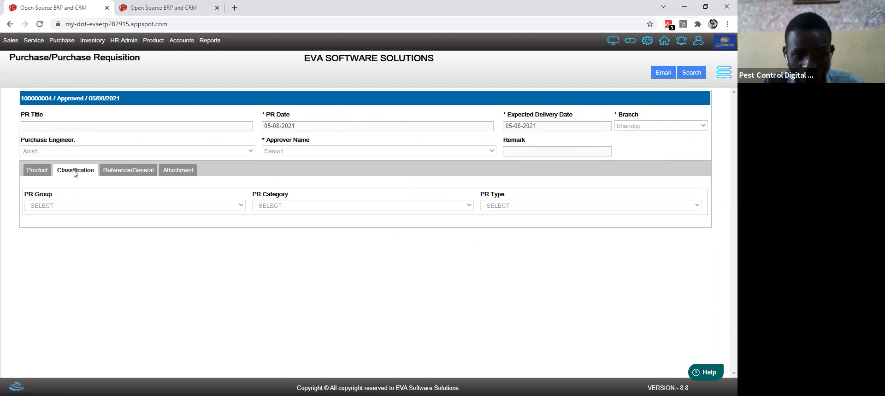
{"action": "left_click", "coordinate": [63, 42]}
{"action": "mouse_move", "coordinate": [88, 55]}
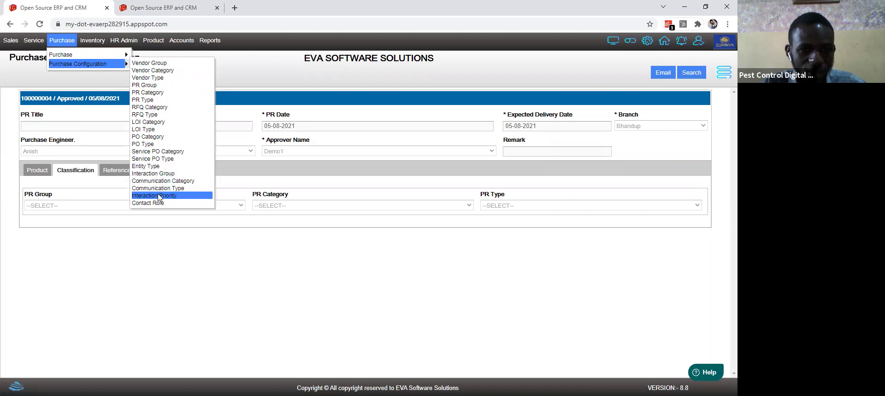
Step: View the Purchase Configuration Contact Role list, then start a blank Purchase Order
{"action": "left_click", "coordinate": [156, 203]}
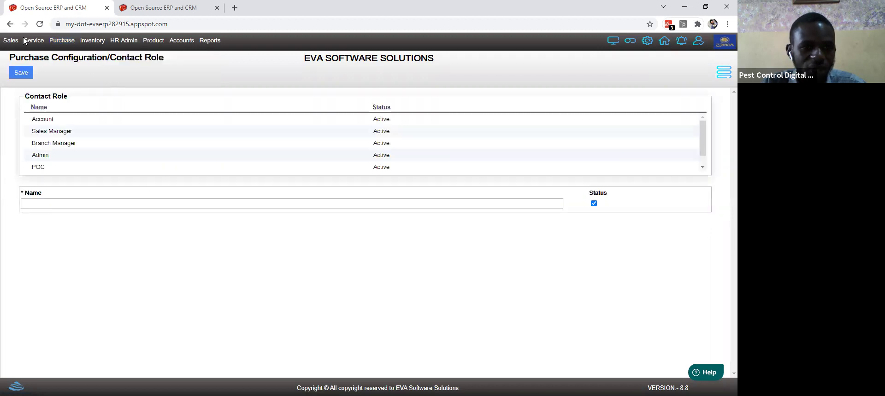
{"action": "mouse_move", "coordinate": [62, 40]}
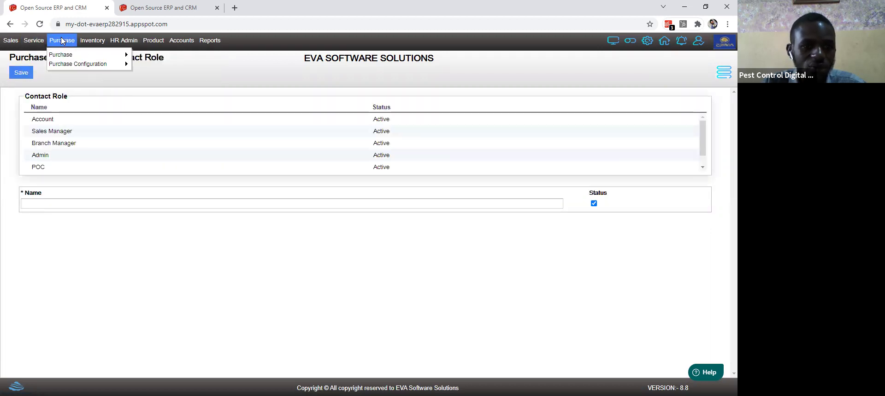
{"action": "mouse_move", "coordinate": [98, 56]}
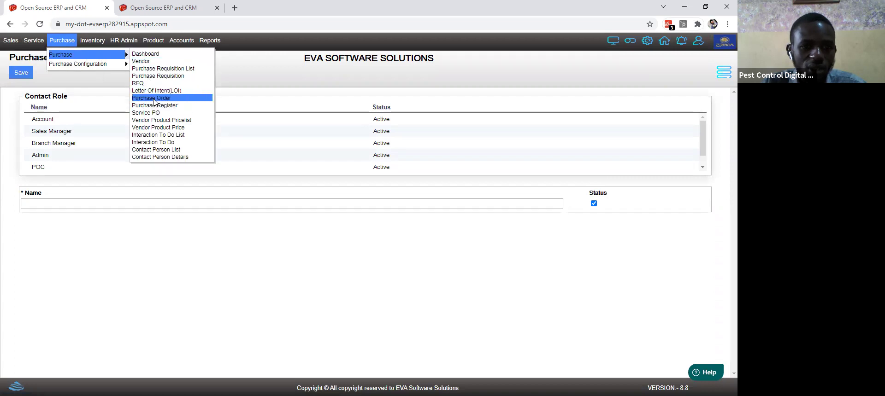
{"action": "left_click", "coordinate": [154, 98]}
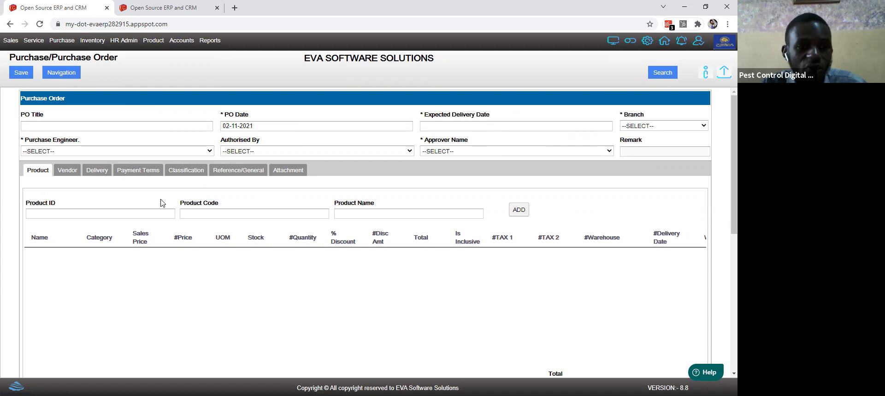
Step: Browse the Inventory and Reports menus and the gear icon's Branch/User/Country settings list
{"action": "left_click", "coordinate": [93, 41]}
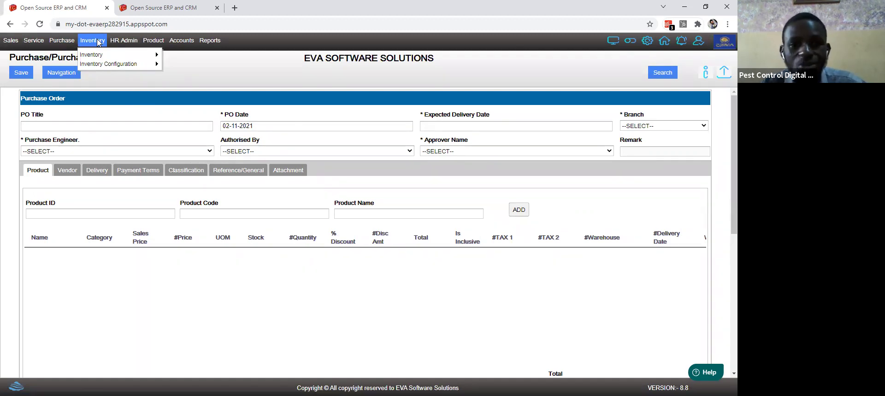
{"action": "left_click", "coordinate": [210, 40]}
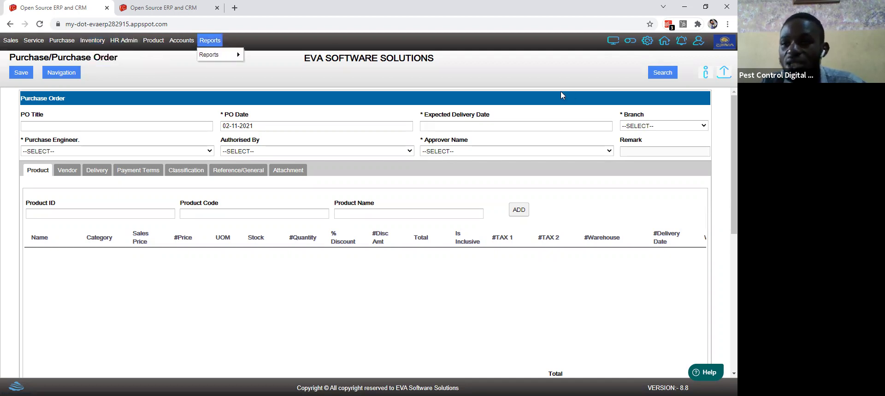
{"action": "left_click", "coordinate": [648, 44]}
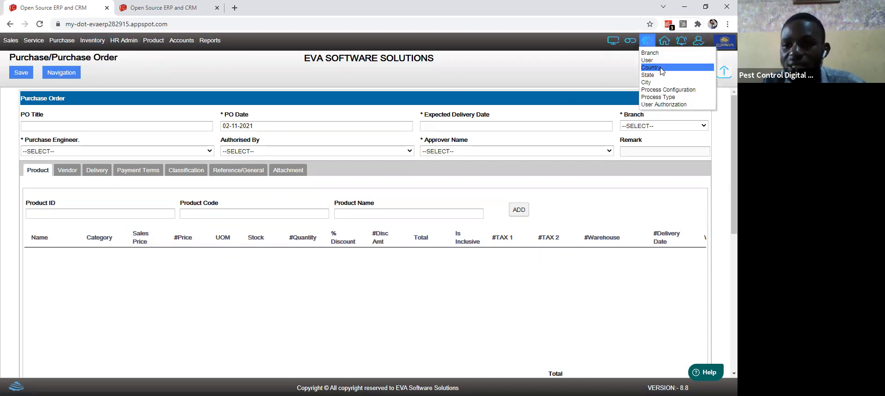
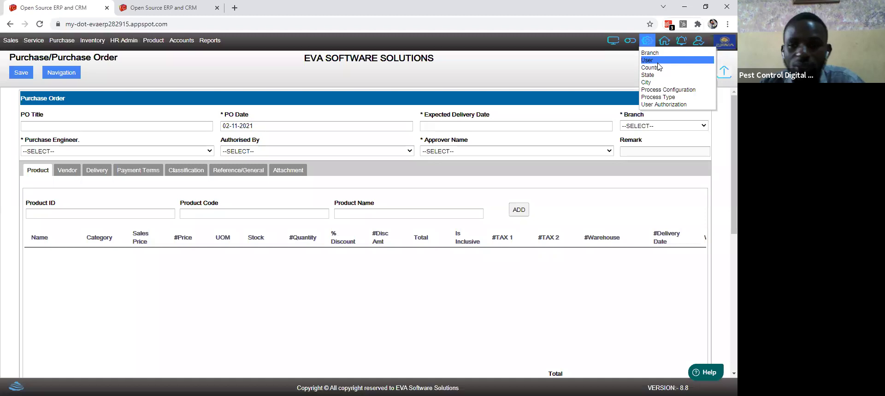
Step: Choose admin as the employee on the Settings/User form so the email auto-fills
{"action": "left_click", "coordinate": [658, 62]}
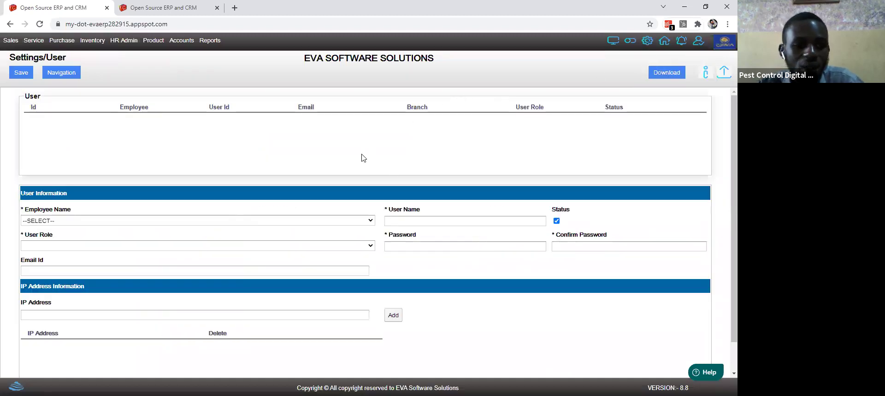
{"action": "left_click", "coordinate": [143, 221]}
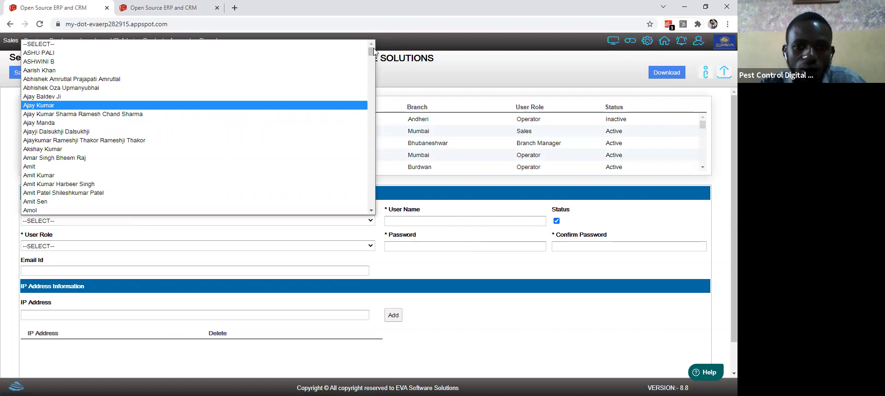
{"action": "left_click", "coordinate": [367, 140]}
{"action": "left_click_drag", "start_coordinate": [368, 146], "coordinate": [369, 188]}
{"action": "left_click", "coordinate": [368, 188]}
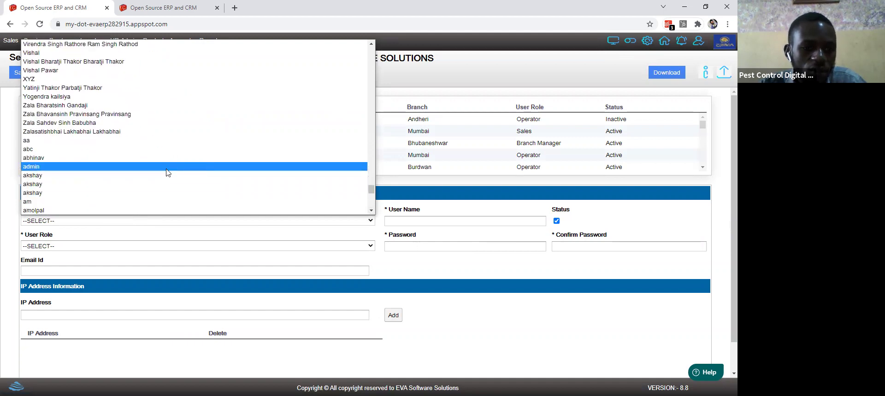
{"action": "left_click", "coordinate": [236, 166]}
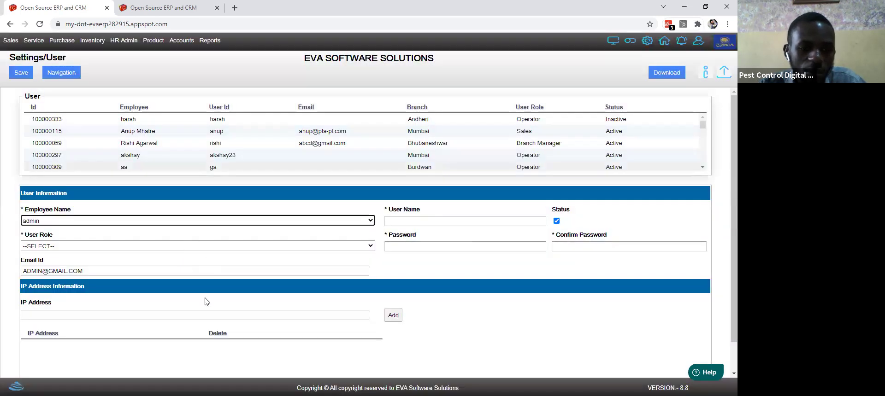
{"action": "left_click", "coordinate": [463, 246]}
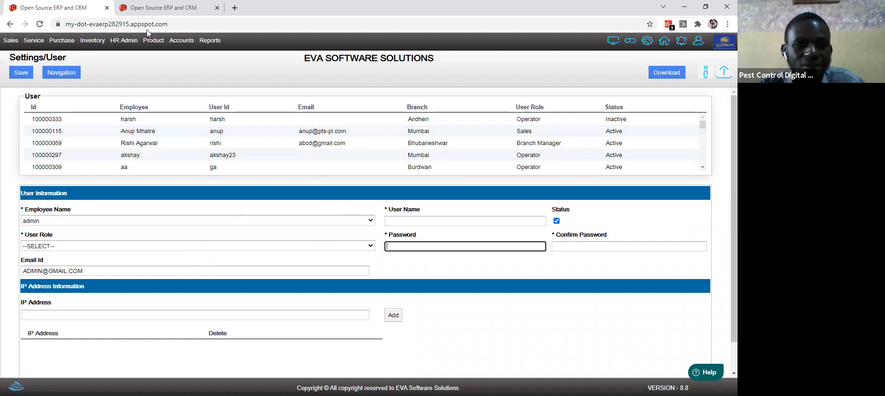
Step: Go to the Inventory Dashboard listing MRN, MIN and MMN records
{"action": "left_click", "coordinate": [71, 42]}
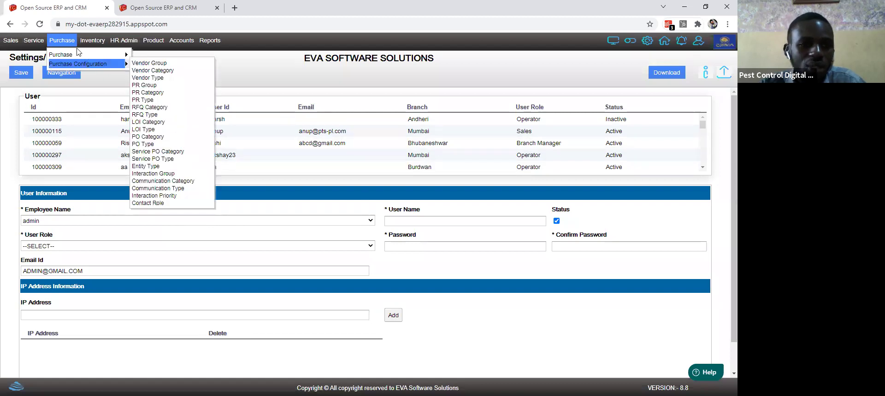
{"action": "left_click", "coordinate": [92, 40]}
{"action": "mouse_move", "coordinate": [103, 58]}
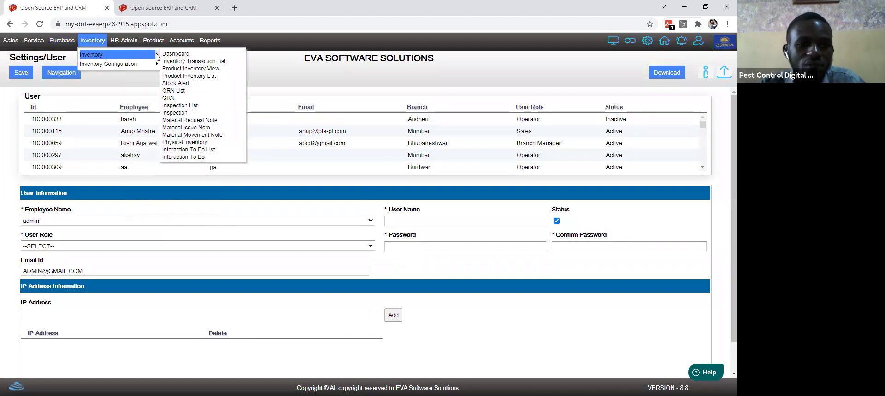
{"action": "left_click", "coordinate": [174, 54]}
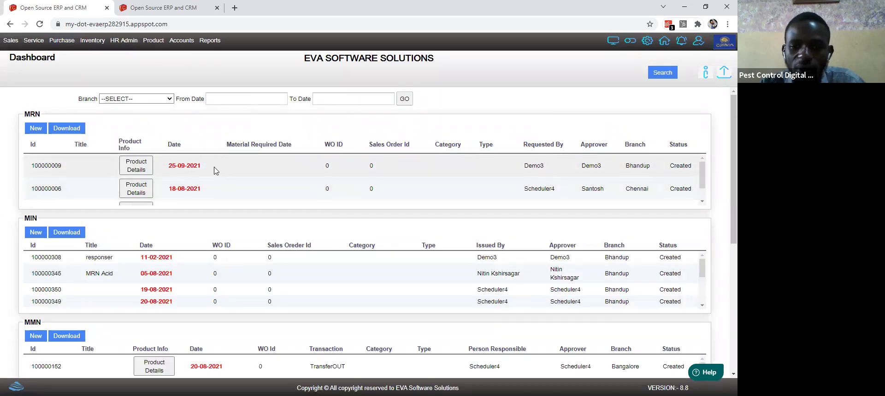
Step: Review Material Issue Note 100000345 'MRN Acid': its items, classification and reference details
{"action": "left_click", "coordinate": [307, 282]}
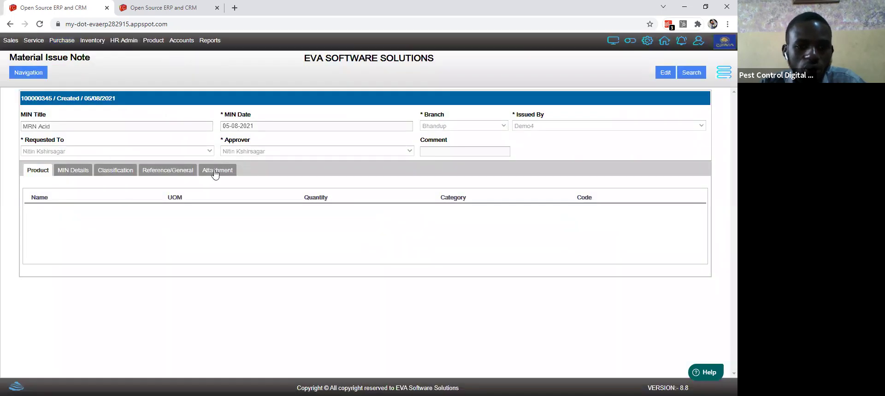
{"action": "left_click", "coordinate": [74, 178]}
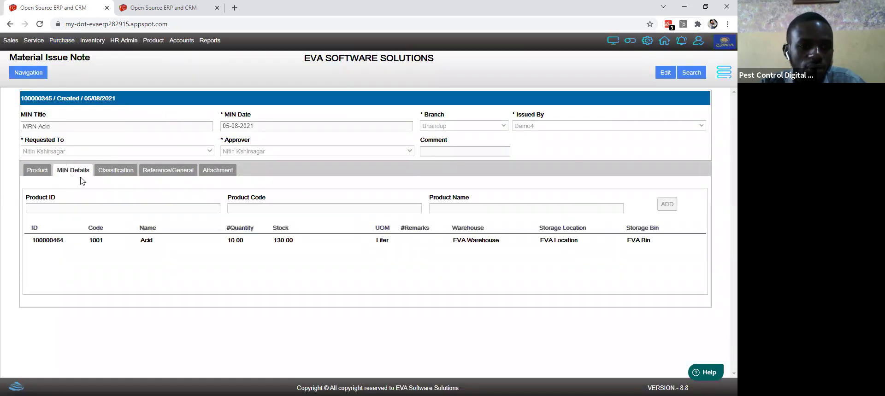
{"action": "left_click", "coordinate": [118, 171]}
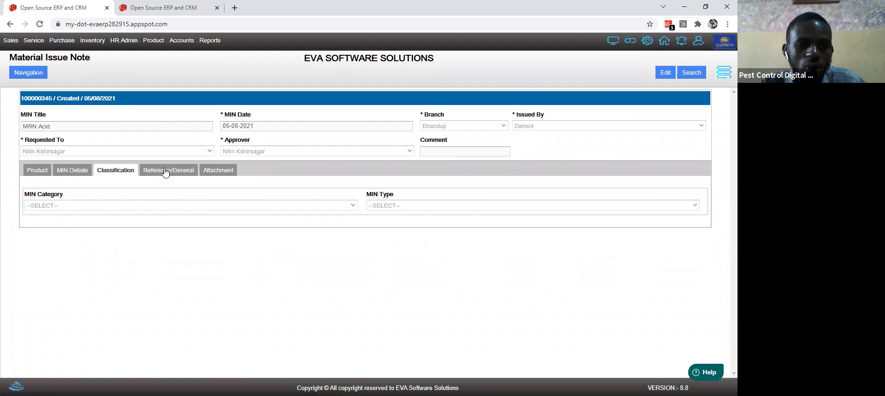
{"action": "left_click", "coordinate": [165, 171]}
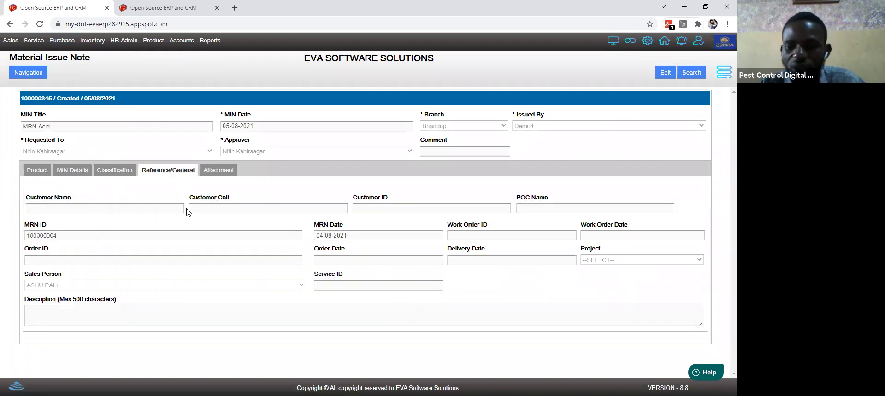
{"action": "left_click", "coordinate": [92, 40]}
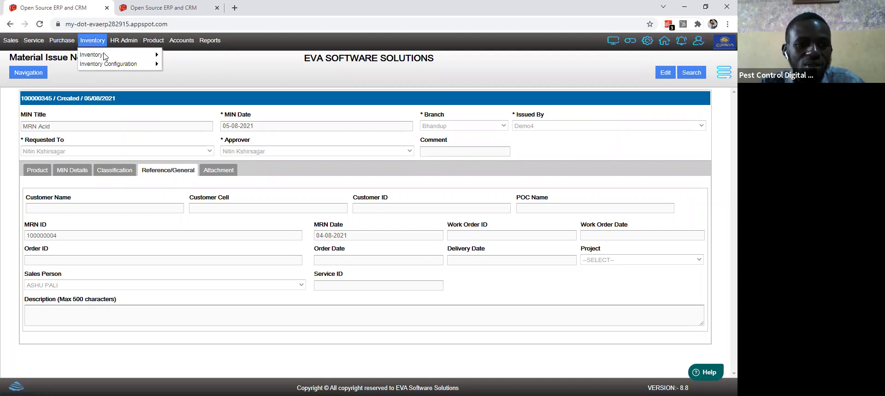
{"action": "mouse_move", "coordinate": [109, 57]}
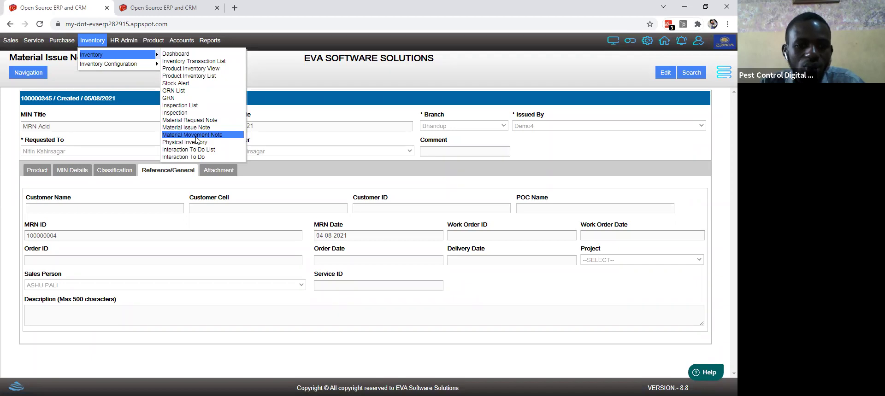
Step: Open a Material Movement Note, then a blank HR Employee form
{"action": "left_click", "coordinate": [196, 138]}
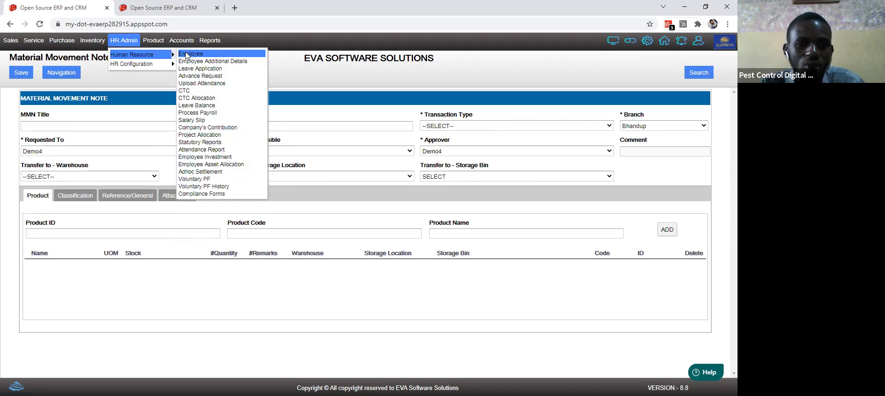
{"action": "left_click", "coordinate": [199, 57]}
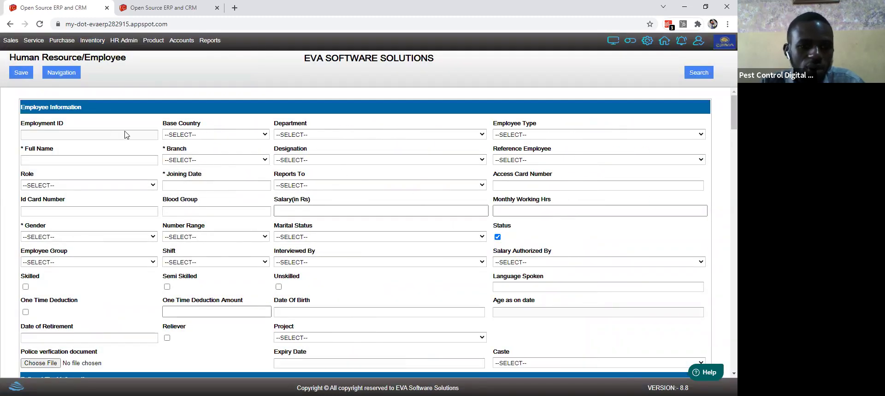
Step: Fill the employee's full name from an autofill suggestion and dismiss the comma warning
{"action": "left_click", "coordinate": [70, 160]}
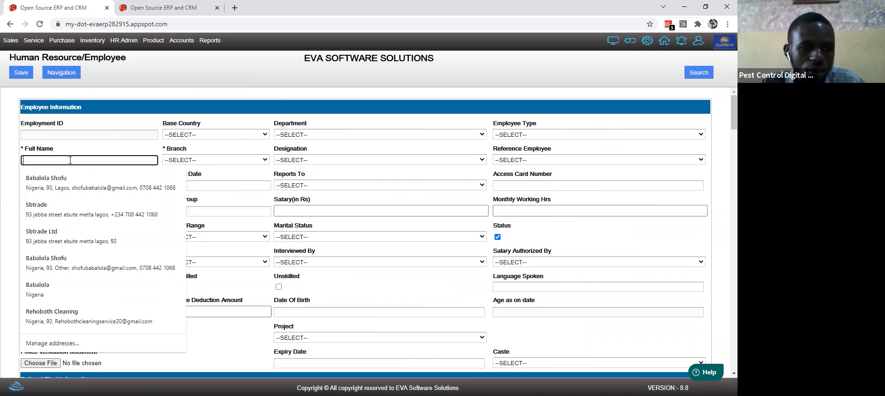
{"action": "type", "text": "r"}
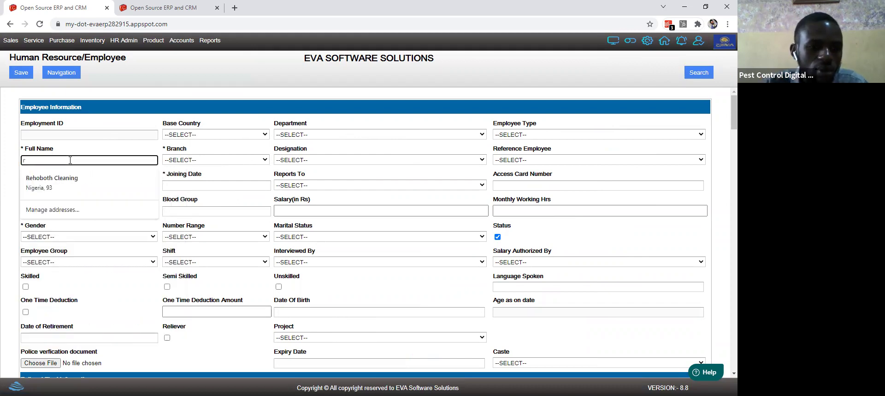
{"action": "key", "text": "BackSpace"}
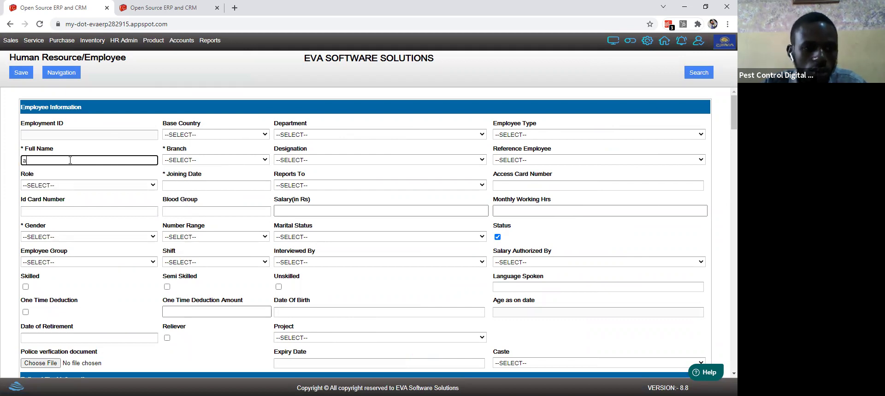
{"action": "type", "text": "b"}
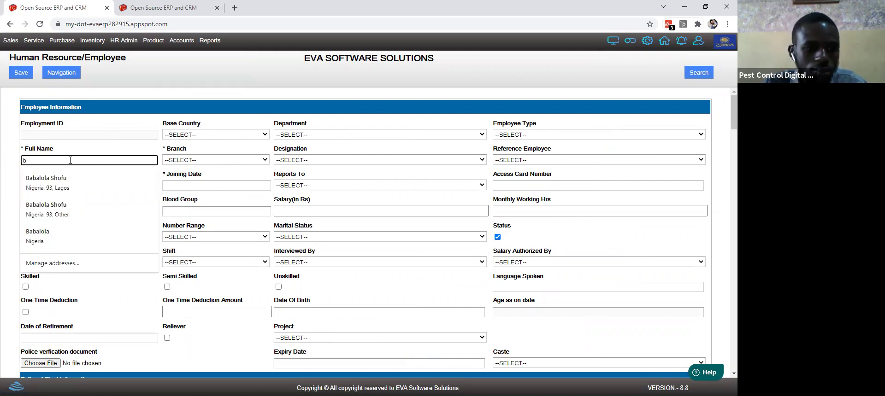
{"action": "left_click", "coordinate": [62, 185]}
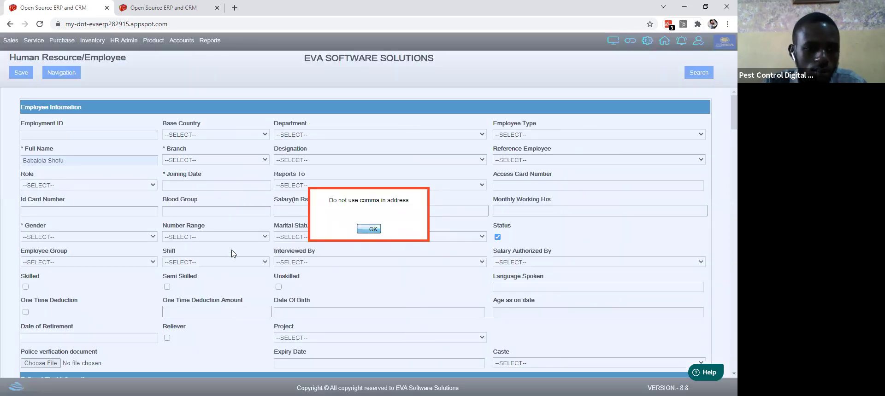
{"action": "left_click", "coordinate": [371, 230]}
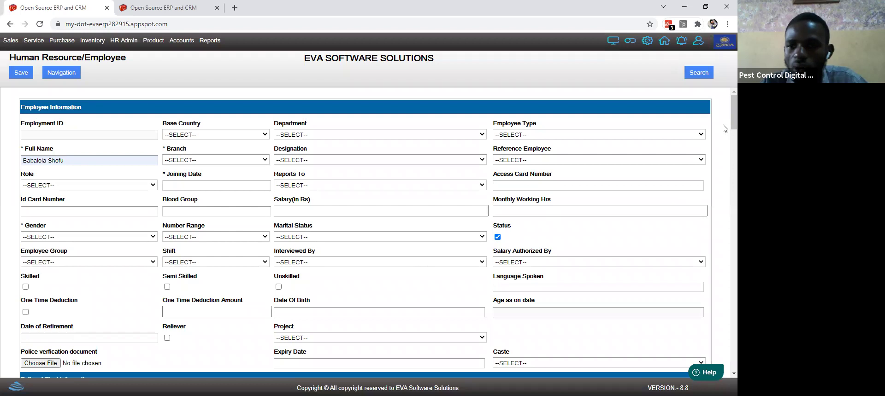
{"action": "scroll", "coordinate": [725, 162], "scroll_direction": "down", "scroll_amount": 1}
{"action": "scroll", "coordinate": [725, 162], "scroll_direction": "down", "scroll_amount": 6}
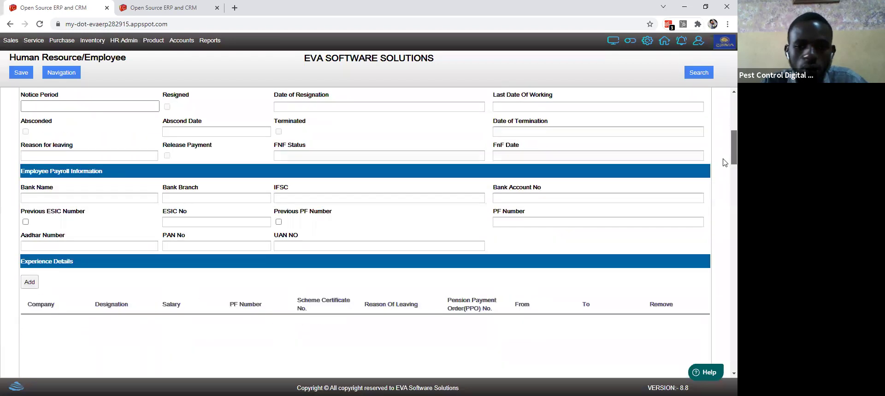
{"action": "scroll", "coordinate": [724, 184], "scroll_direction": "down", "scroll_amount": 7}
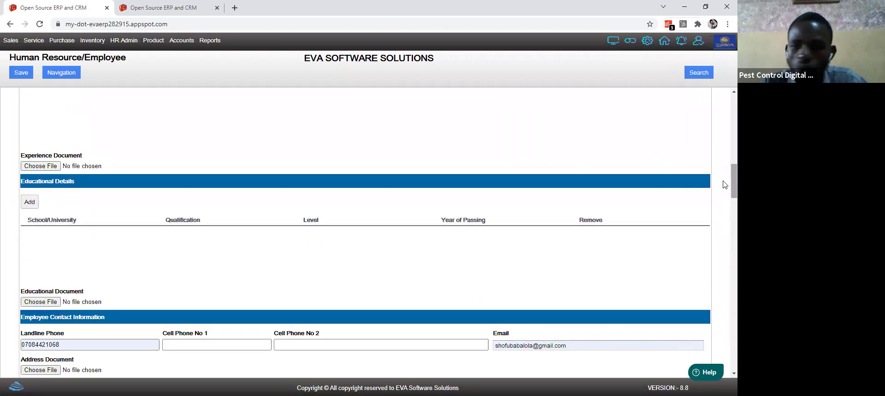
{"action": "scroll", "coordinate": [724, 192], "scroll_direction": "down", "scroll_amount": 10}
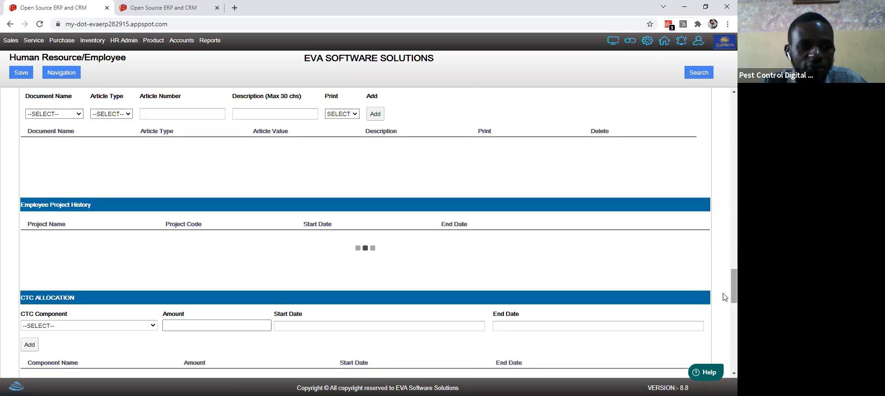
{"action": "scroll", "coordinate": [724, 329], "scroll_direction": "down", "scroll_amount": 5}
{"action": "scroll", "coordinate": [724, 329], "scroll_direction": "down", "scroll_amount": 2}
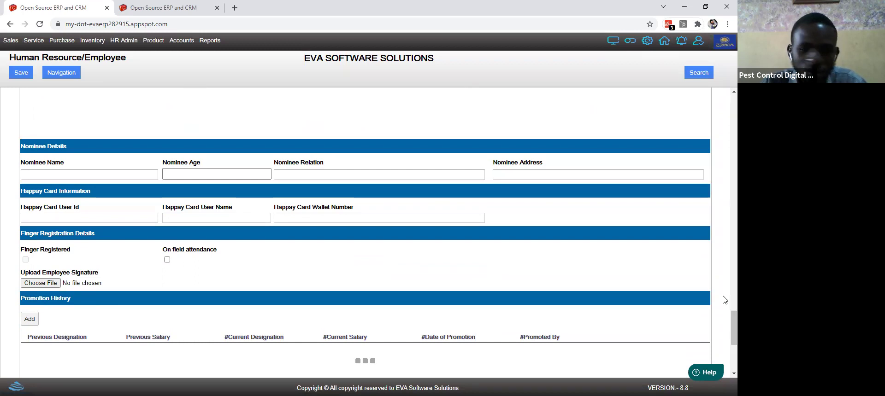
{"action": "scroll", "coordinate": [724, 322], "scroll_direction": "down", "scroll_amount": 4}
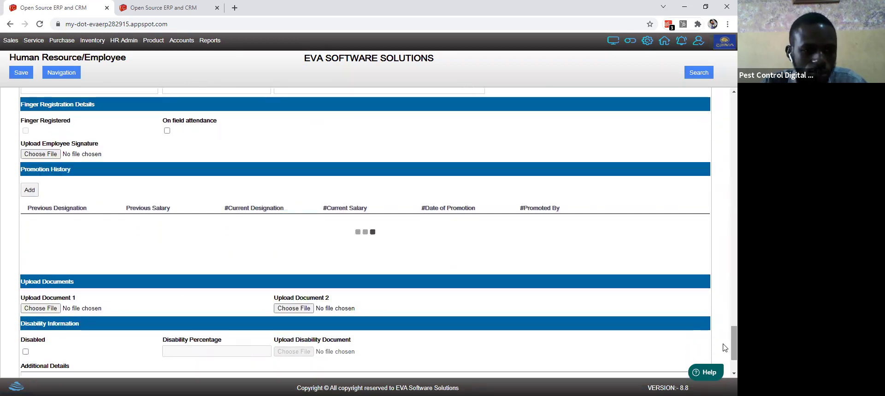
{"action": "scroll", "coordinate": [725, 360], "scroll_direction": "down", "scroll_amount": 2}
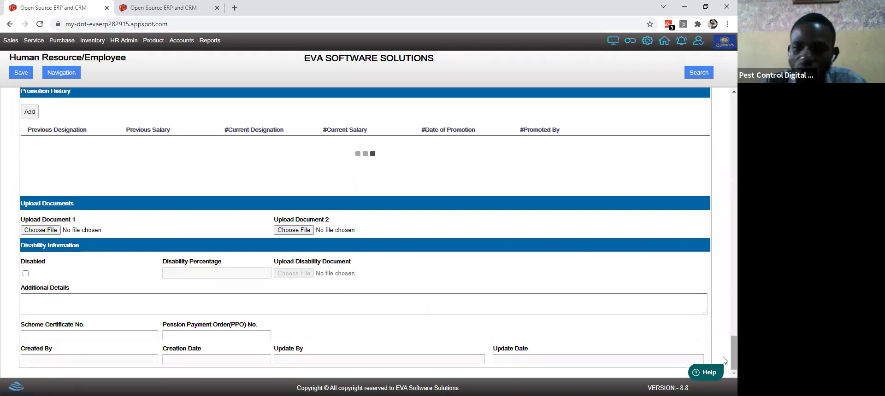
{"action": "scroll", "coordinate": [724, 286], "scroll_direction": "up", "scroll_amount": 6}
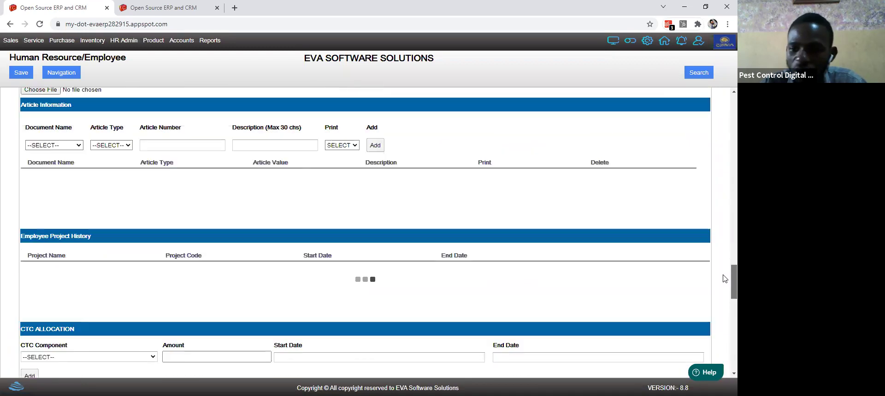
{"action": "scroll", "coordinate": [722, 236], "scroll_direction": "up", "scroll_amount": 3}
{"action": "scroll", "coordinate": [723, 235], "scroll_direction": "up", "scroll_amount": 8}
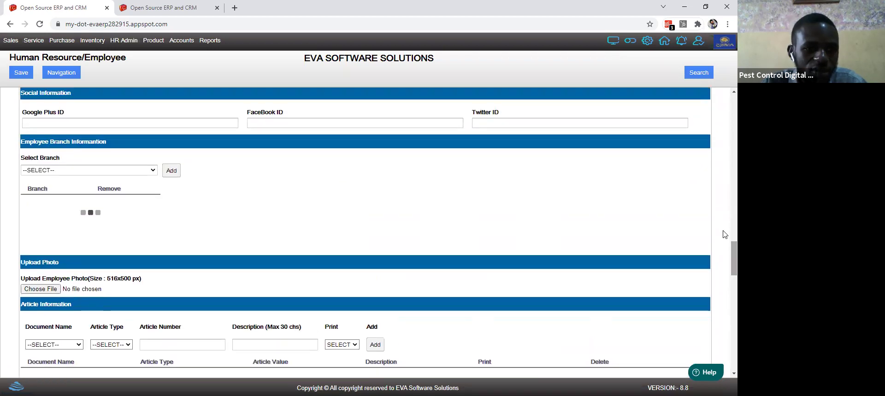
{"action": "scroll", "coordinate": [725, 210], "scroll_direction": "up", "scroll_amount": 2}
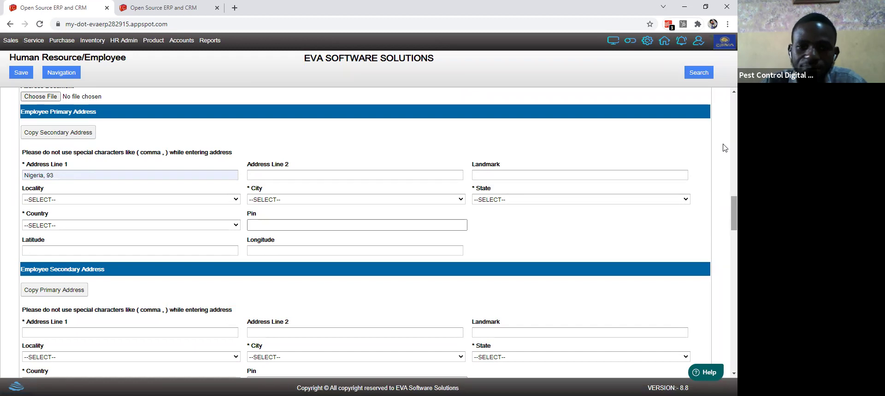
{"action": "scroll", "coordinate": [725, 139], "scroll_direction": "up", "scroll_amount": 10}
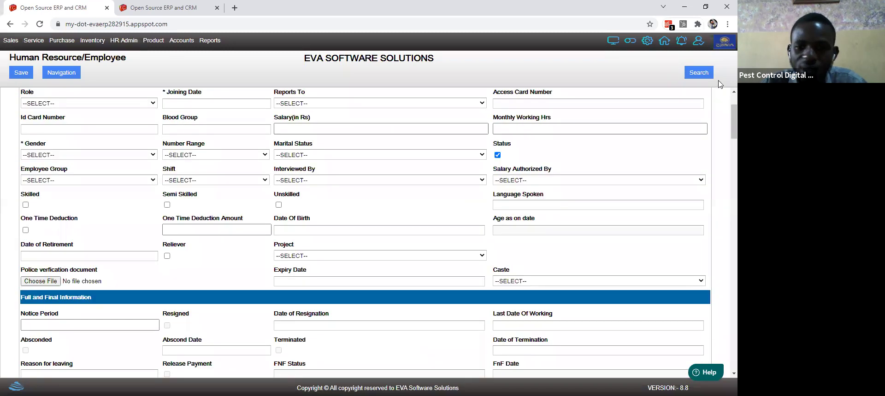
{"action": "key", "text": "ctrl+a"}
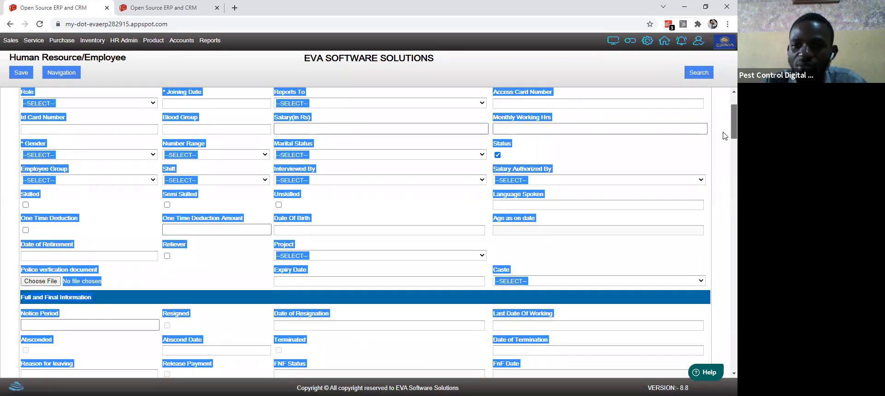
{"action": "scroll", "coordinate": [277, 67], "scroll_direction": "up", "scroll_amount": 2}
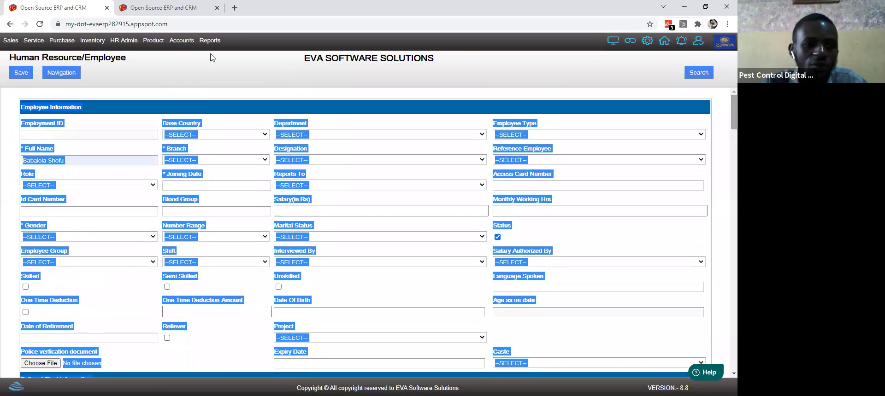
{"action": "double_click", "coordinate": [88, 56]}
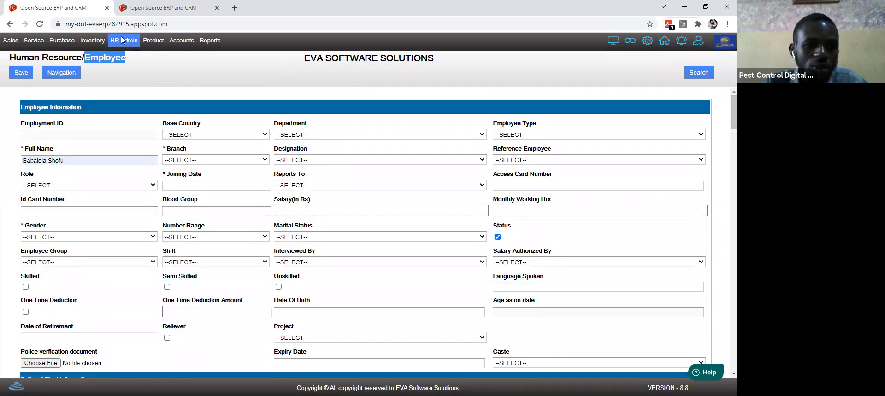
Step: Open Employee Additional Details and load the chosen employee's information
{"action": "left_click", "coordinate": [121, 36]}
{"action": "mouse_move", "coordinate": [140, 54]}
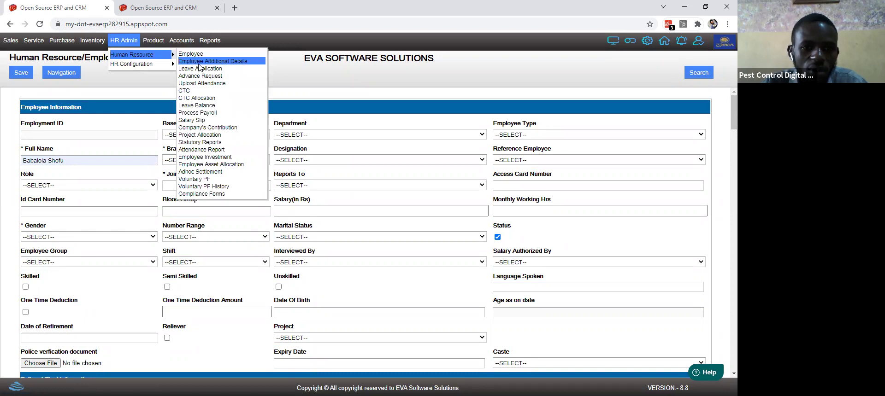
{"action": "left_click", "coordinate": [200, 61]}
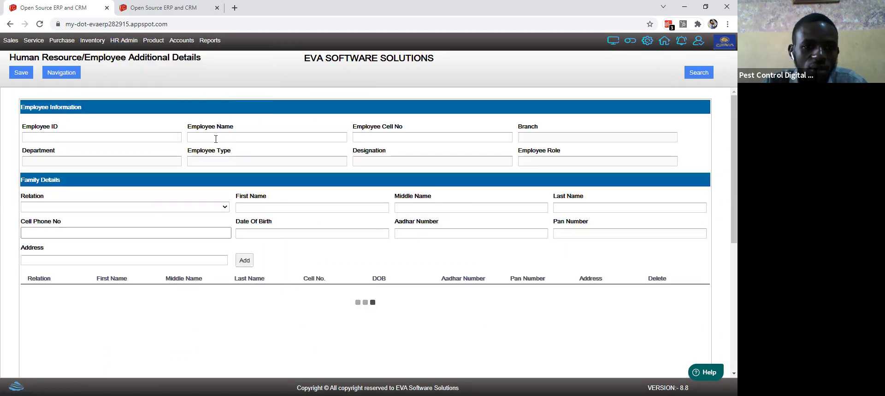
{"action": "left_click", "coordinate": [215, 139]}
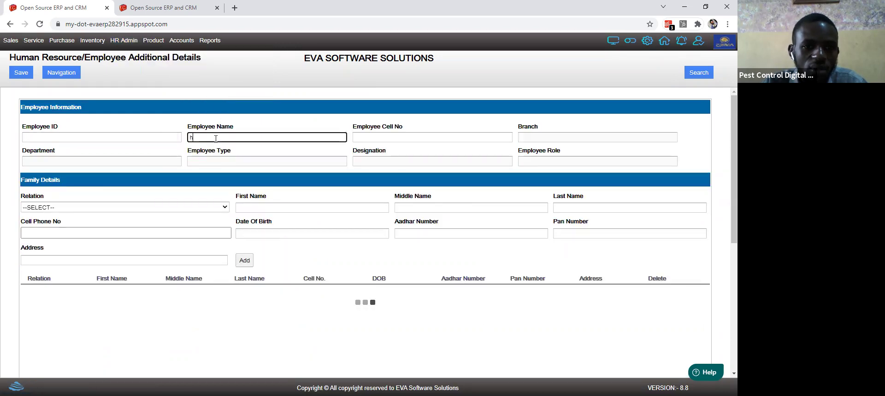
{"action": "left_click", "coordinate": [216, 139]}
{"action": "left_click", "coordinate": [226, 152]}
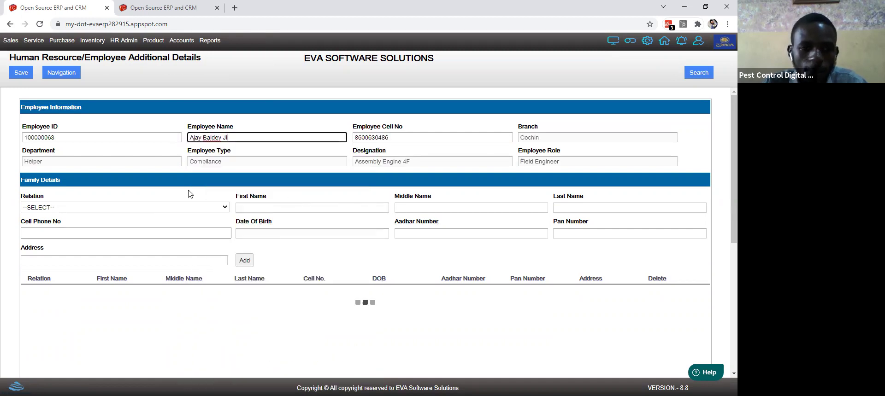
Step: Add a Father family member with autofilled name, phone and address, removing the address comma
{"action": "left_click", "coordinate": [141, 209]}
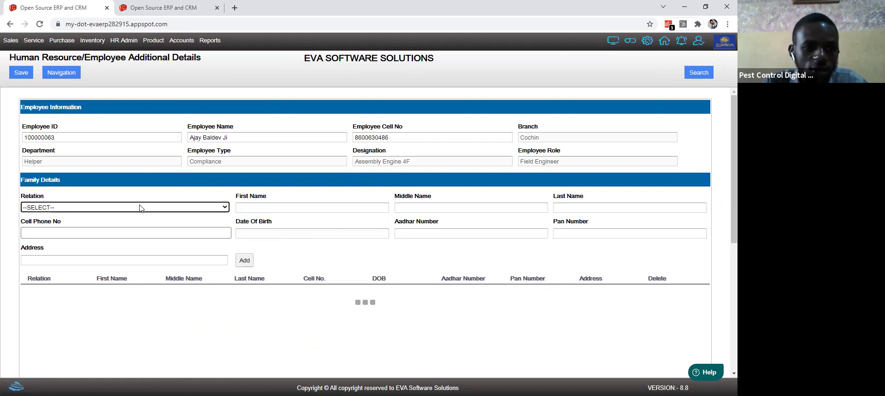
{"action": "left_click", "coordinate": [141, 208]}
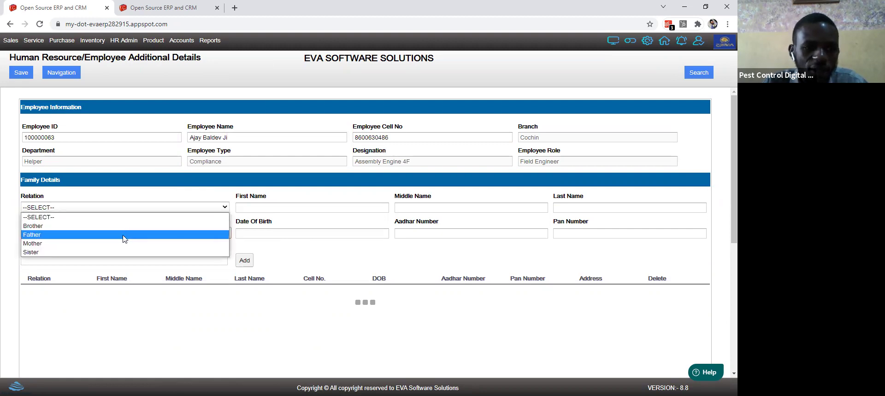
{"action": "left_click", "coordinate": [124, 239]}
{"action": "left_click", "coordinate": [249, 209]}
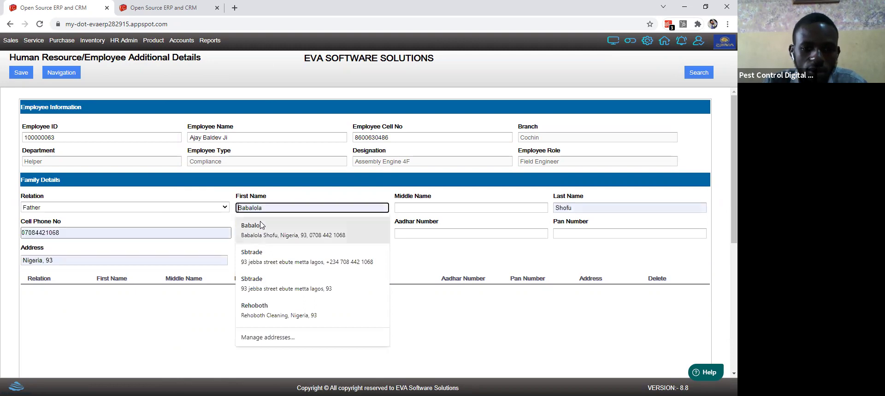
{"action": "left_click", "coordinate": [252, 228]}
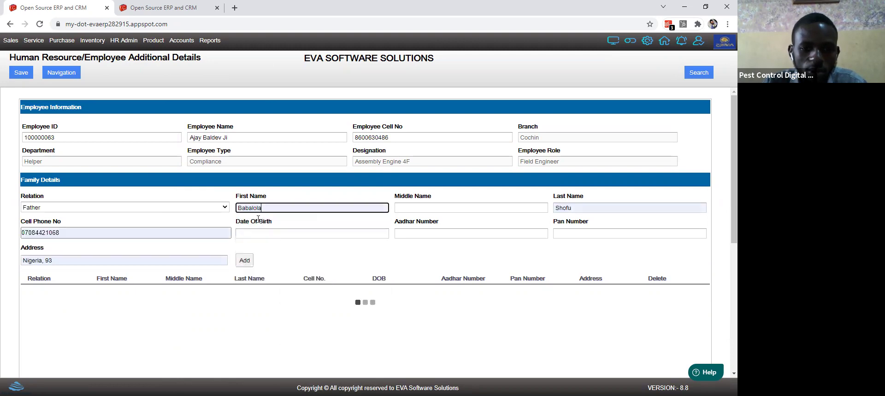
{"action": "left_click", "coordinate": [47, 261]}
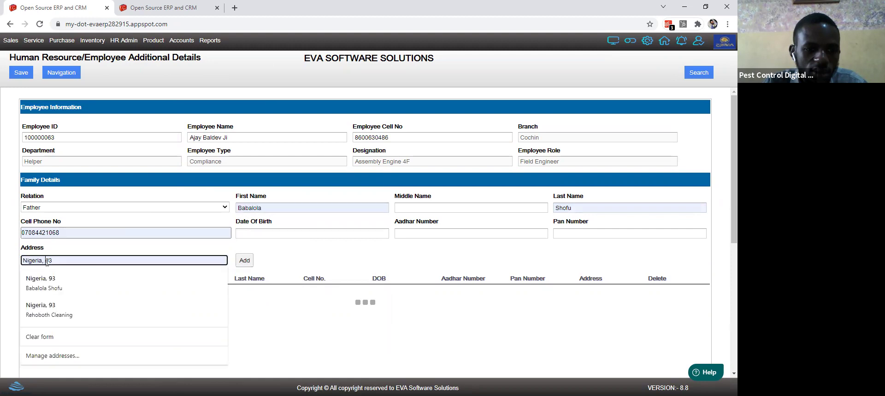
{"action": "key", "text": "BackSpace"}
{"action": "key", "text": "BackSpace"}
Step: Set the father's birth date to 02-11-2021, enter the Aadhar number, add him, and save
{"action": "left_click", "coordinate": [289, 233]}
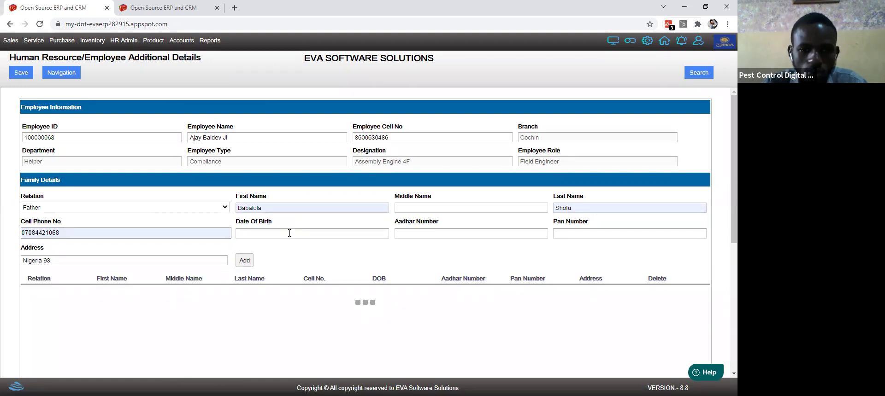
{"action": "left_click", "coordinate": [279, 273]}
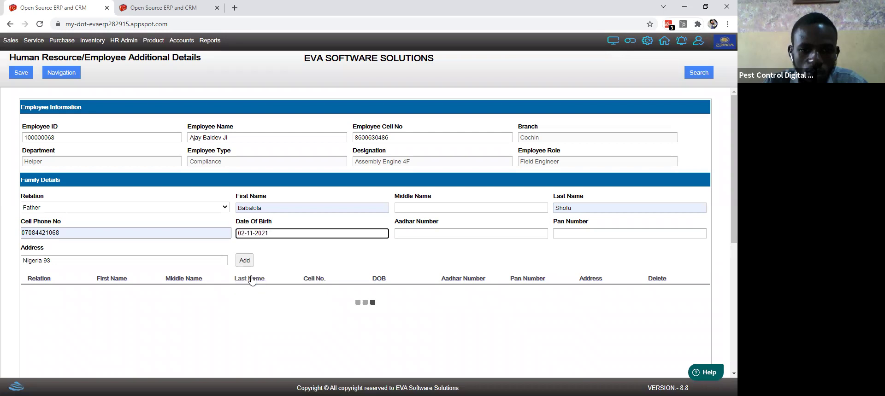
{"action": "left_click", "coordinate": [418, 232]}
{"action": "type", "text": "7"}
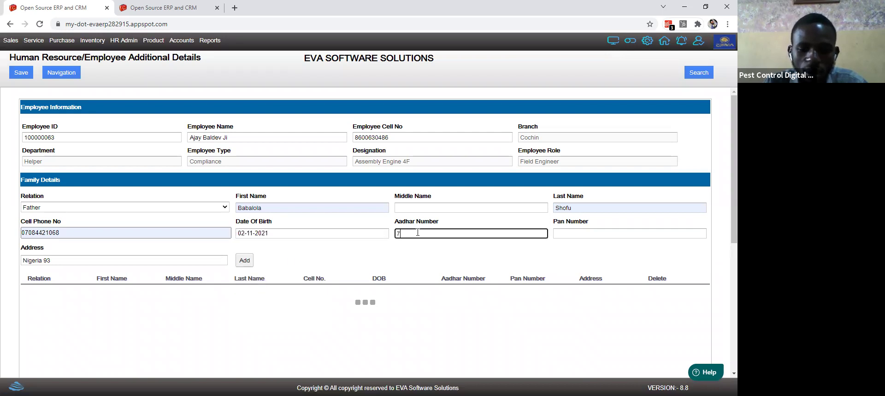
{"action": "type", "text": "8"}
{"action": "left_click", "coordinate": [495, 253]}
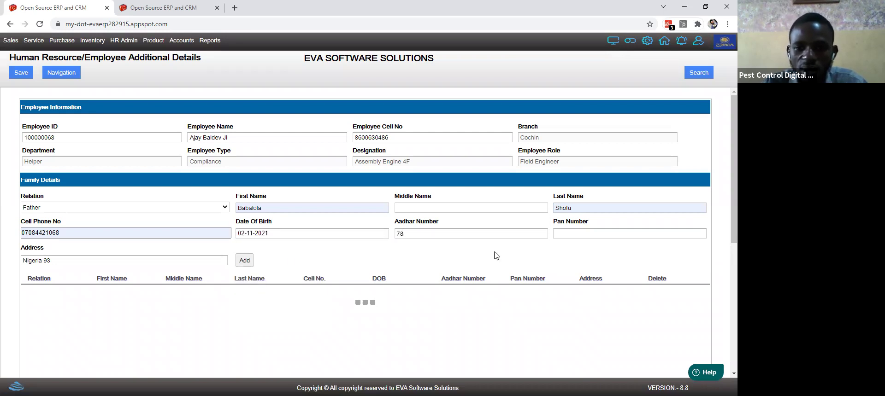
{"action": "left_click", "coordinate": [244, 262]}
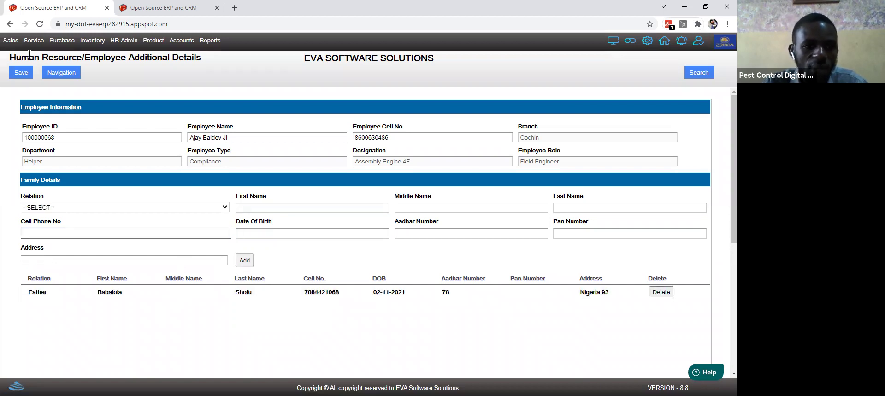
{"action": "left_click", "coordinate": [25, 73]}
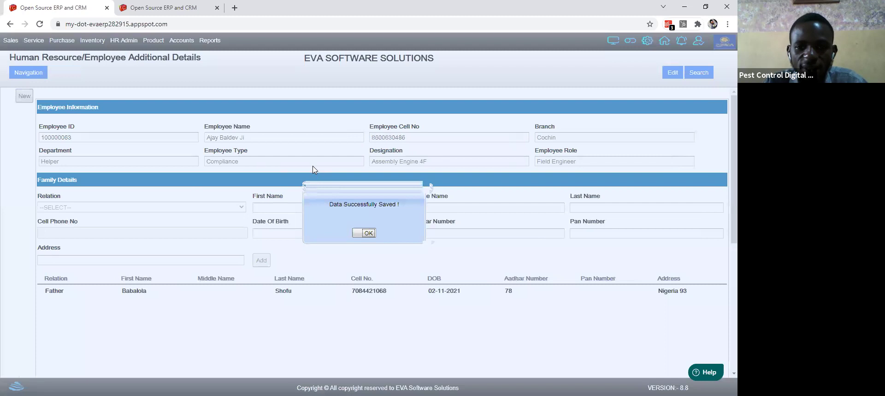
Step: Dismiss the save confirmation, glance at recent documents, and bring up HR Admin's Human Resource pages
{"action": "left_click", "coordinate": [369, 233]}
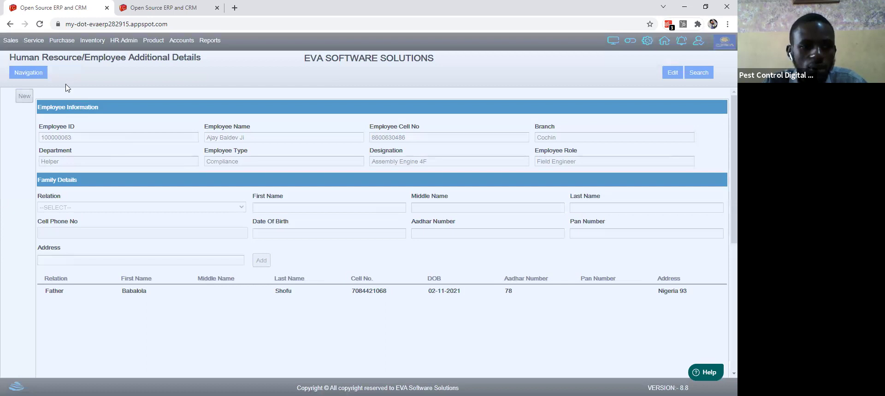
{"action": "left_click", "coordinate": [42, 76]}
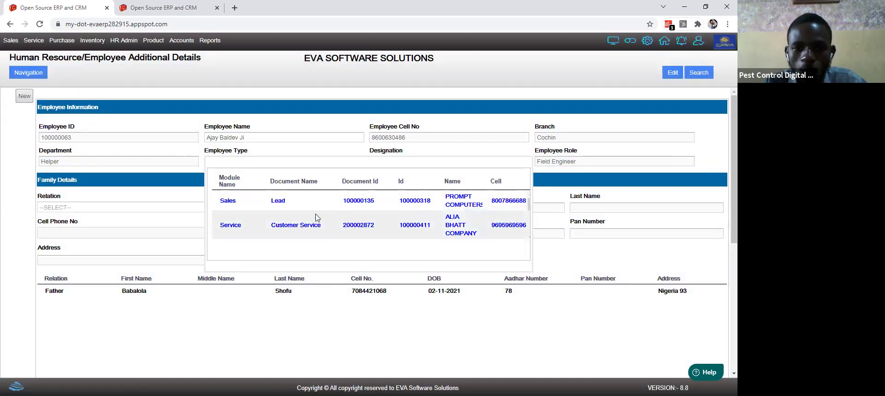
{"action": "left_click", "coordinate": [124, 101]}
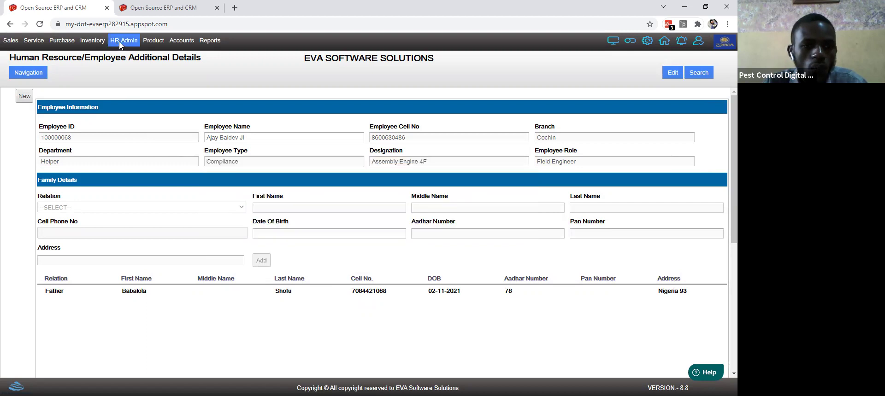
{"action": "left_click", "coordinate": [123, 40]}
{"action": "mouse_move", "coordinate": [145, 64]}
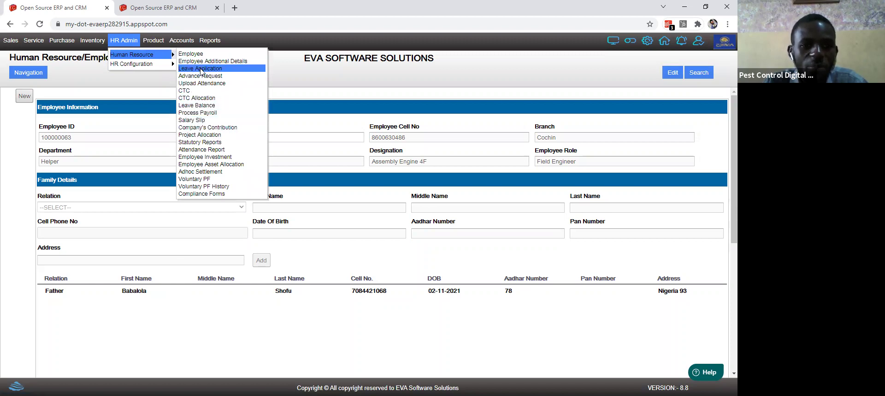
Step: Open the Leave Application form and settle on Self as the user type
{"action": "left_click", "coordinate": [202, 70]}
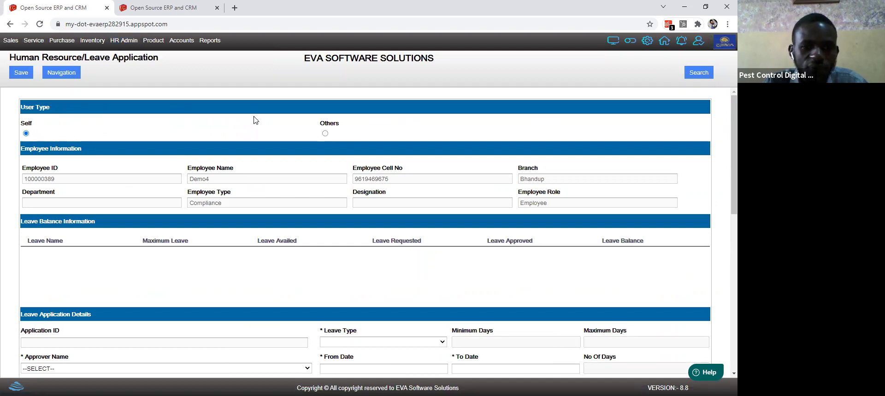
{"action": "left_click", "coordinate": [324, 134]}
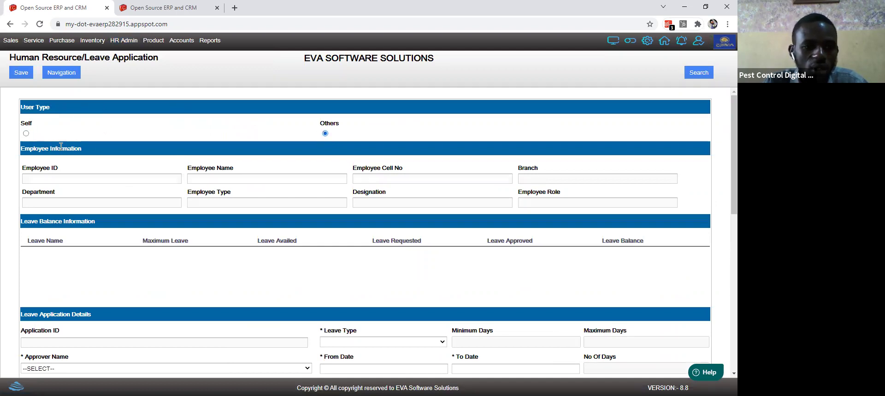
{"action": "left_click", "coordinate": [26, 133]}
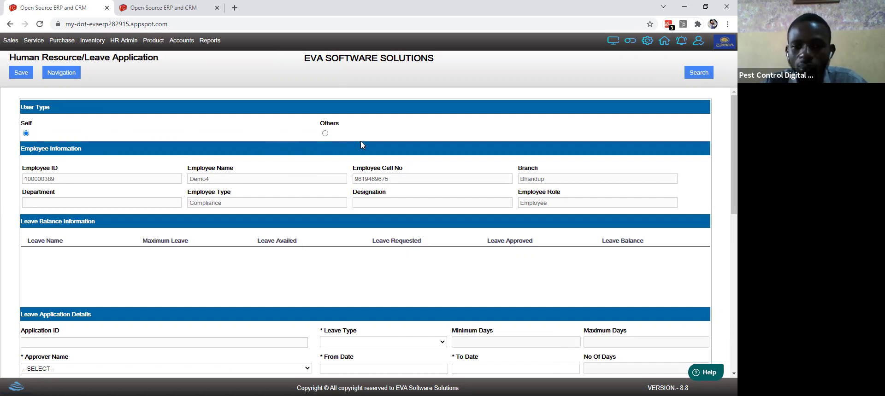
{"action": "left_click", "coordinate": [325, 134]}
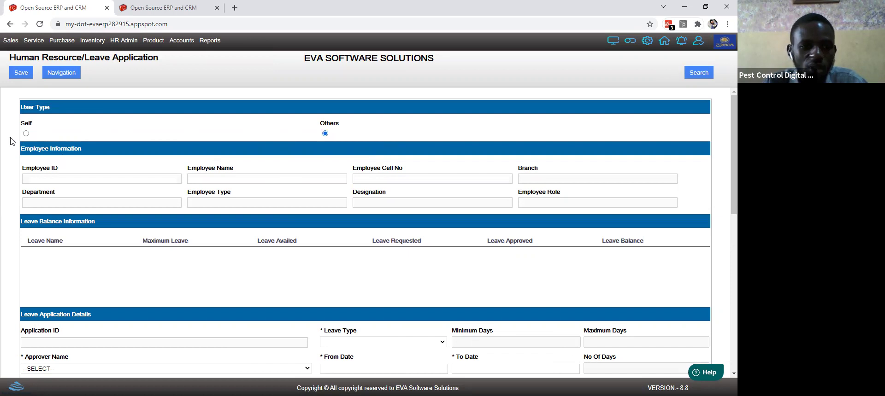
{"action": "left_click", "coordinate": [27, 134]}
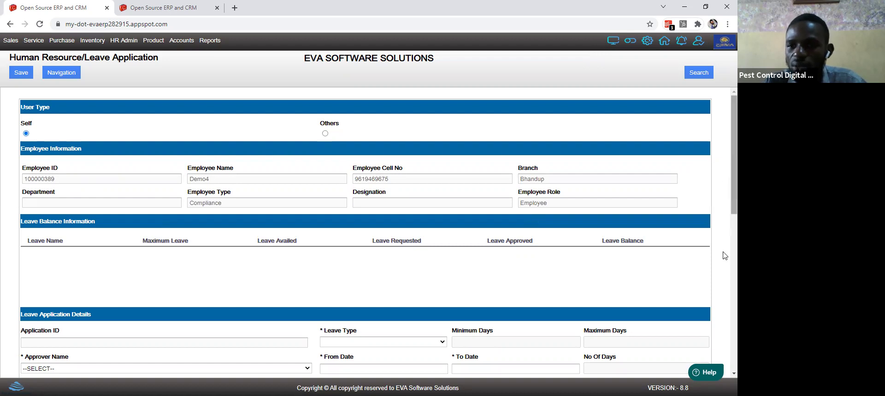
Step: Scroll through the leave form and try saving it, flagging missing approver and dates
{"action": "scroll", "coordinate": [724, 254], "scroll_direction": "down", "scroll_amount": 7}
{"action": "scroll", "coordinate": [724, 343], "scroll_direction": "down", "scroll_amount": 1}
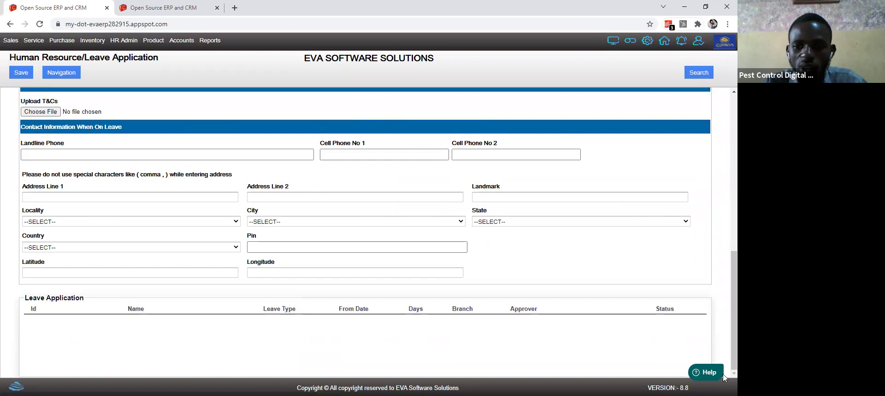
{"action": "left_click_drag", "start_coordinate": [724, 331], "coordinate": [724, 213]}
{"action": "scroll", "coordinate": [118, 249], "scroll_direction": "up", "scroll_amount": 10}
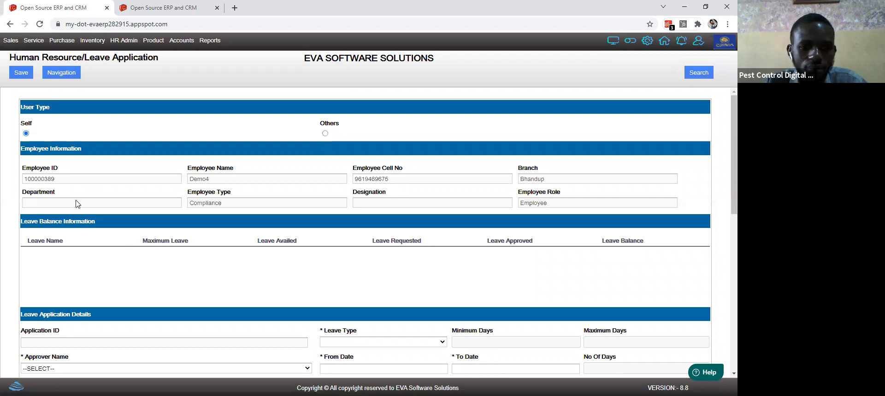
{"action": "left_click", "coordinate": [32, 69]}
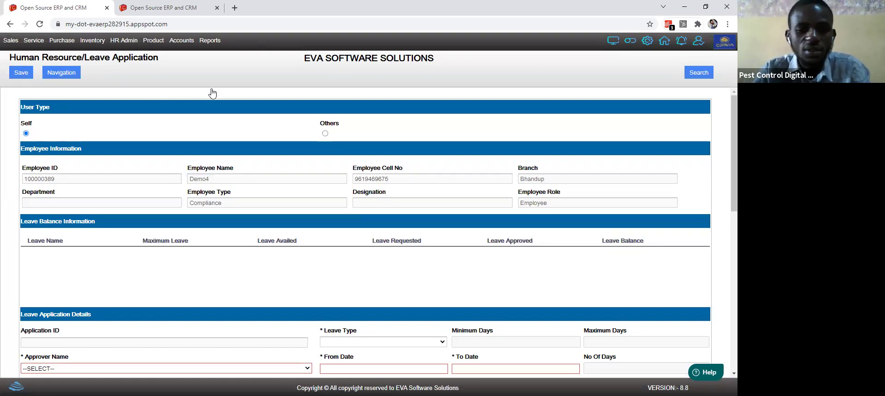
Step: Select admin from the Approver Name dropdown
{"action": "left_click", "coordinate": [219, 370]}
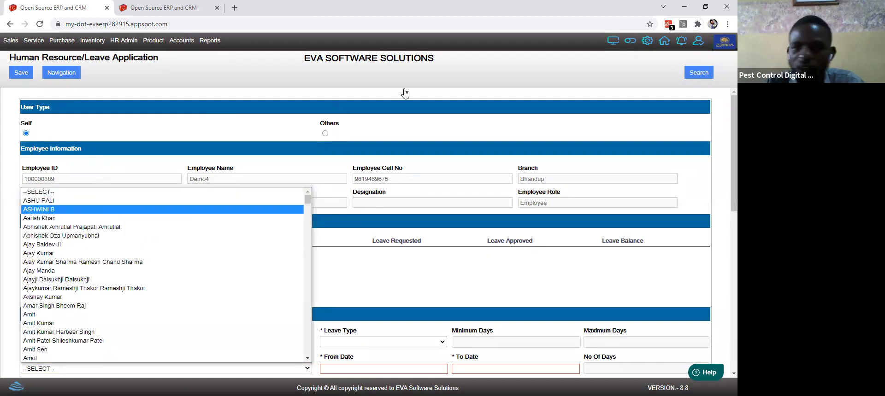
{"action": "left_click", "coordinate": [691, 53]}
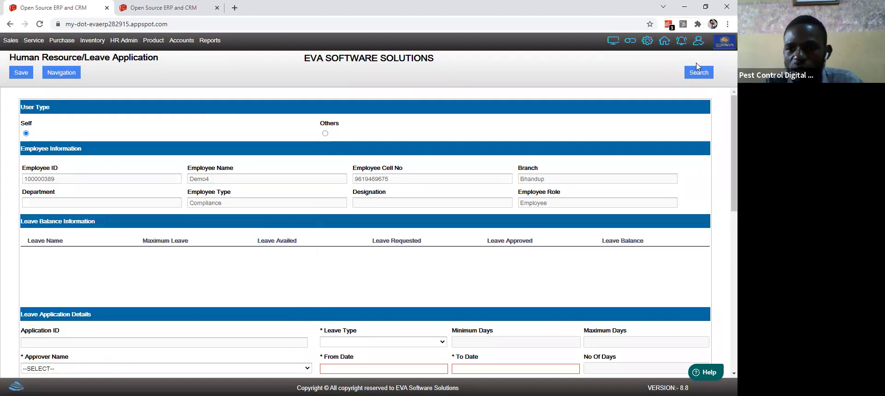
{"action": "scroll", "coordinate": [723, 174], "scroll_direction": "down", "scroll_amount": 3}
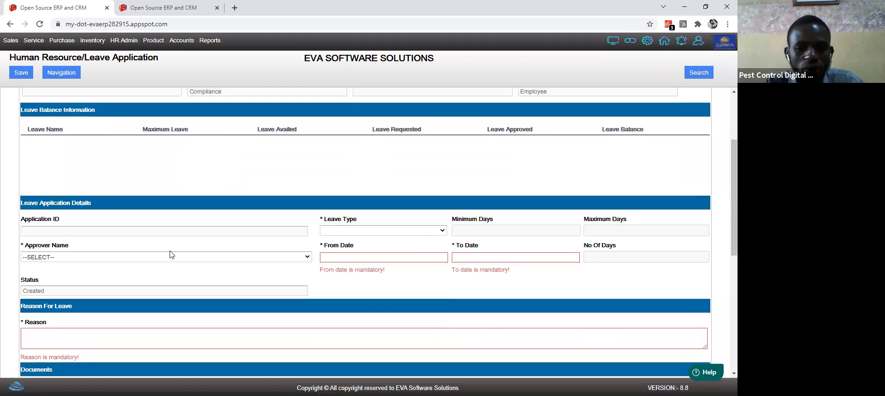
{"action": "left_click", "coordinate": [63, 257]}
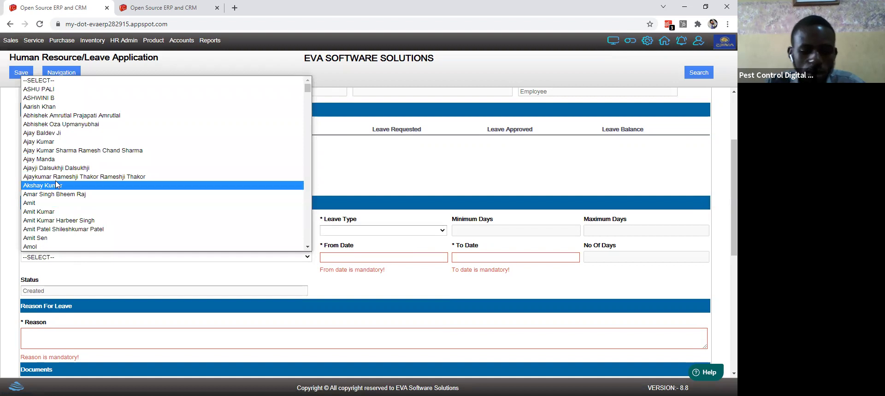
{"action": "key", "text": "Down"}
{"action": "key", "text": "Down"}
{"action": "key", "text": "Down"}
{"action": "key", "text": "Down"}
{"action": "key", "text": "Down"}
{"action": "key", "text": "Down"}
{"action": "key", "text": "Down"}
{"action": "key", "text": "Down"}
{"action": "key", "text": "Down"}
{"action": "key", "text": "Down"}
{"action": "key", "text": "Down"}
{"action": "key", "text": "Down"}
{"action": "key", "text": "Down"}
{"action": "key", "text": "Down"}
{"action": "key", "text": "Down"}
{"action": "key", "text": "Down"}
{"action": "key", "text": "Down"}
{"action": "key", "text": "Down"}
{"action": "key", "text": "Down"}
{"action": "key", "text": "Down"}
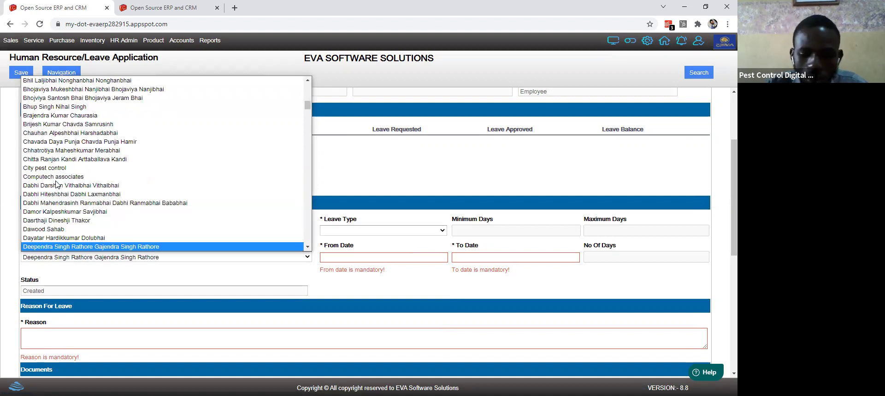
{"action": "key", "text": "Down"}
{"action": "key", "text": "Down"}
{"action": "key", "text": "Down"}
{"action": "key", "text": "Down"}
{"action": "key", "text": "Down"}
{"action": "key", "text": "Down"}
{"action": "key", "text": "Down"}
{"action": "key", "text": "Down"}
{"action": "key", "text": "Down"}
{"action": "key", "text": "Down"}
{"action": "key", "text": "Down"}
{"action": "key", "text": "Down"}
{"action": "key", "text": "Down"}
{"action": "key", "text": "Down"}
{"action": "key", "text": "Down"}
{"action": "key", "text": "Down"}
{"action": "key", "text": "Down"}
{"action": "key", "text": "Down"}
{"action": "key", "text": "Down"}
{"action": "key", "text": "Down"}
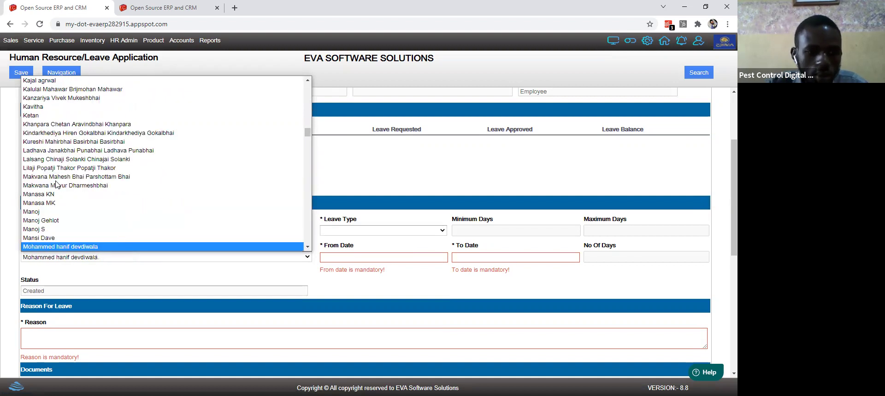
{"action": "key", "text": "Down"}
{"action": "key", "text": "Down"}
{"action": "key", "text": "Down"}
{"action": "key", "text": "Down"}
{"action": "key", "text": "Down"}
{"action": "key", "text": "Down"}
{"action": "key", "text": "Down"}
{"action": "key", "text": "Down"}
{"action": "key", "text": "Down"}
{"action": "key", "text": "Down"}
{"action": "key", "text": "Down"}
{"action": "key", "text": "Down"}
{"action": "key", "text": "Down"}
{"action": "key", "text": "Down"}
{"action": "key", "text": "Down"}
{"action": "key", "text": "Down"}
{"action": "key", "text": "Down"}
{"action": "key", "text": "Down"}
{"action": "key", "text": "Down"}
{"action": "key", "text": "Down"}
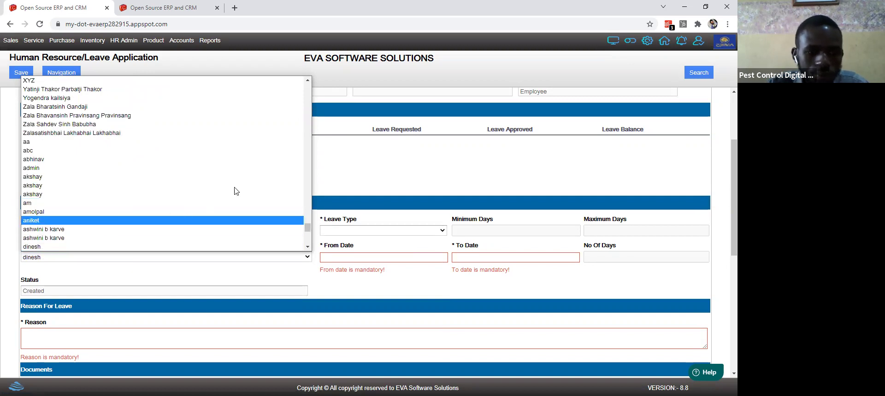
{"action": "scroll", "coordinate": [295, 245], "scroll_direction": "down", "scroll_amount": 2}
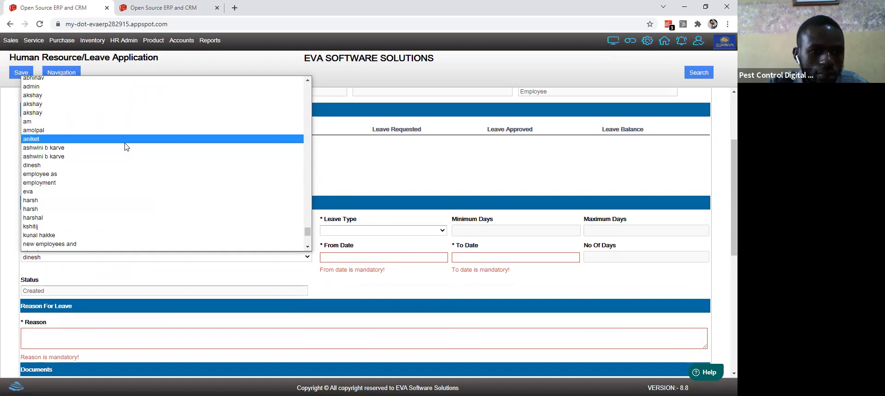
{"action": "left_click", "coordinate": [78, 87]}
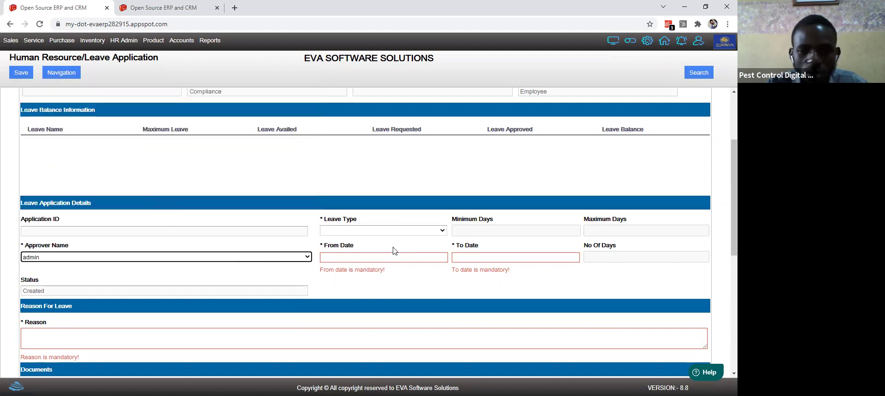
Step: Set From and To Date to 02-11-2021 and enter 'important' as the reason
{"action": "left_click", "coordinate": [370, 261]}
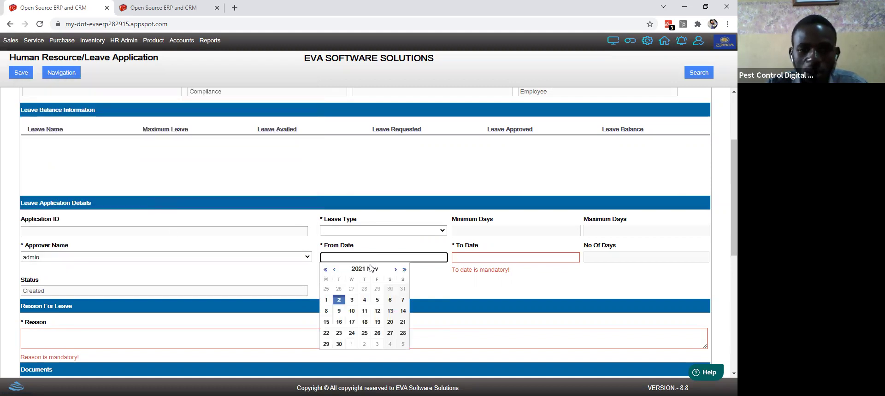
{"action": "left_click", "coordinate": [341, 308]}
{"action": "left_click", "coordinate": [507, 258]}
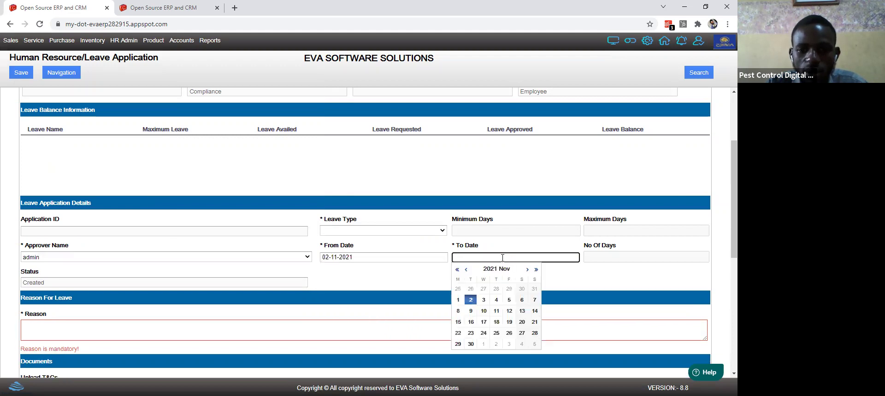
{"action": "left_click", "coordinate": [475, 303]}
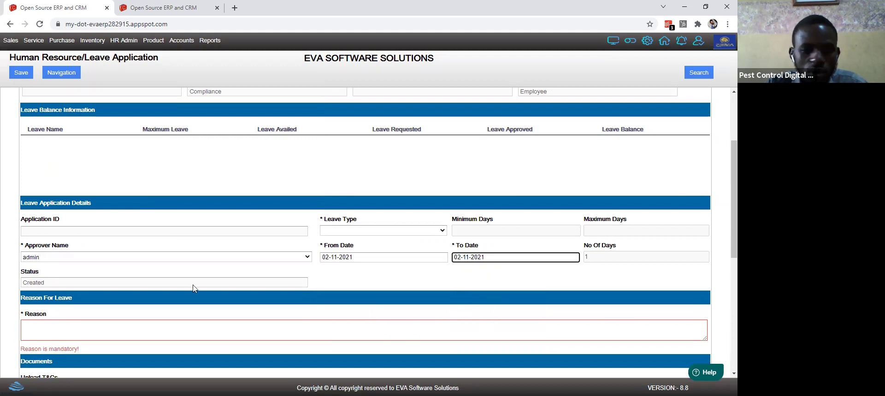
{"action": "left_click", "coordinate": [64, 328]}
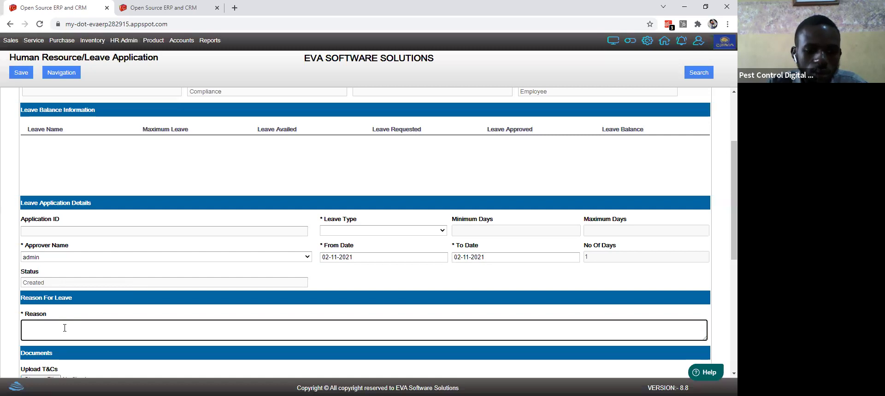
{"action": "type", "text": "important"}
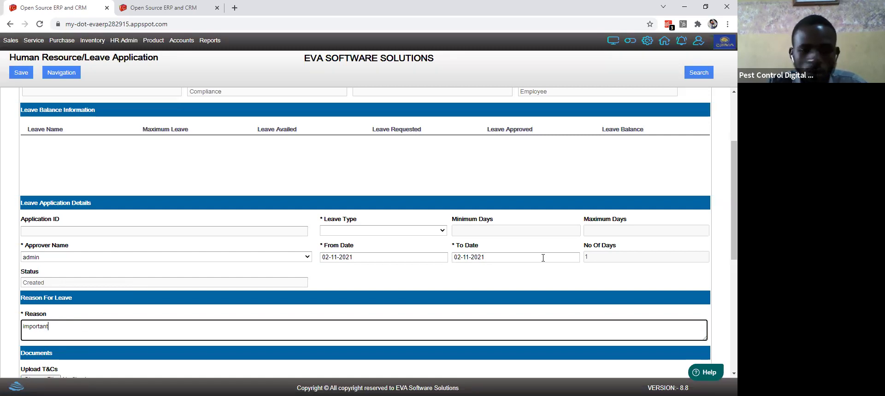
Step: Submit the leave application and dismiss the to-date error alert
{"action": "scroll", "coordinate": [724, 276], "scroll_direction": "down", "scroll_amount": 4}
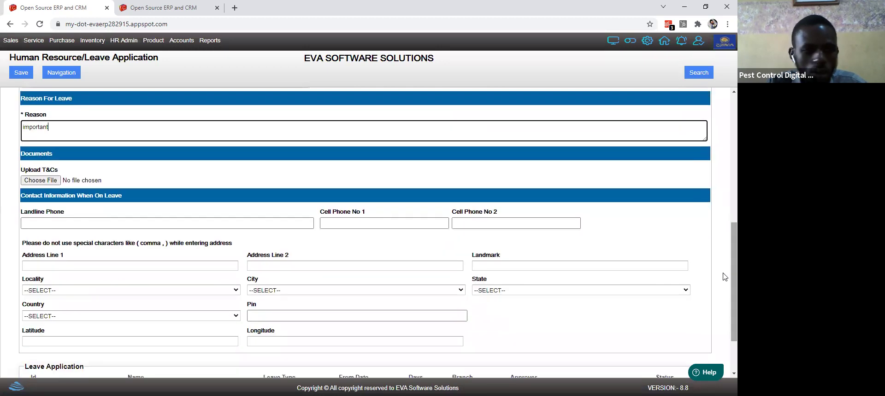
{"action": "left_click", "coordinate": [19, 72]}
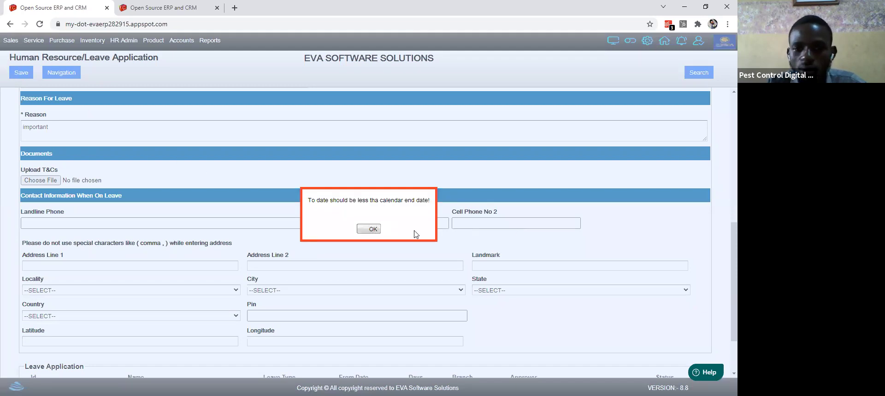
{"action": "left_click", "coordinate": [373, 229]}
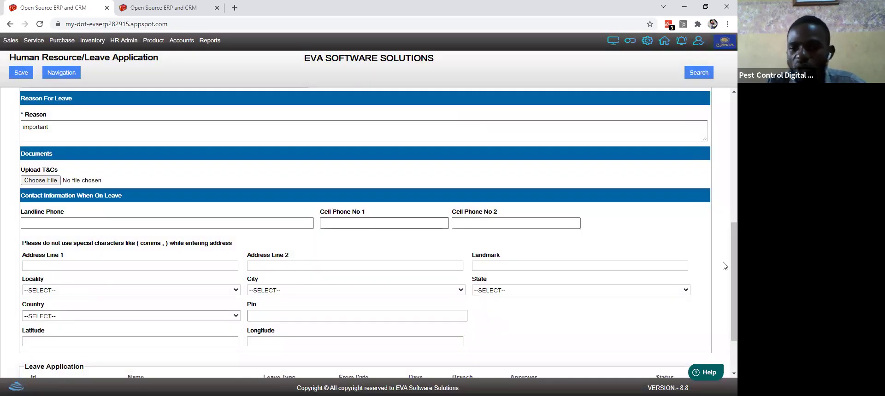
{"action": "scroll", "coordinate": [725, 268], "scroll_direction": "up", "scroll_amount": 7}
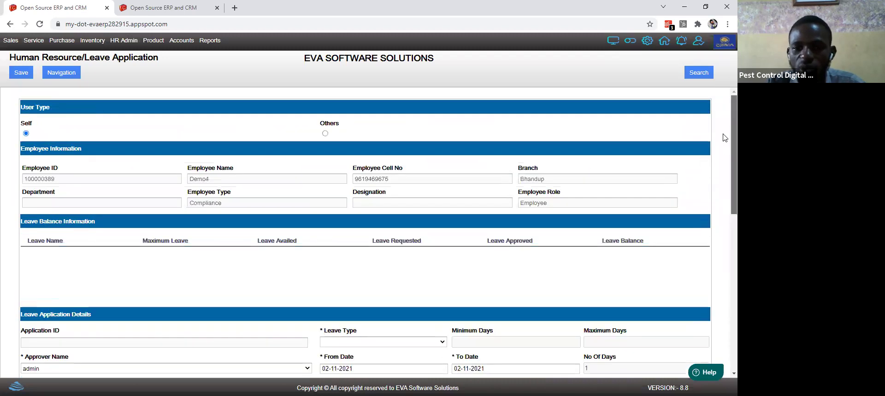